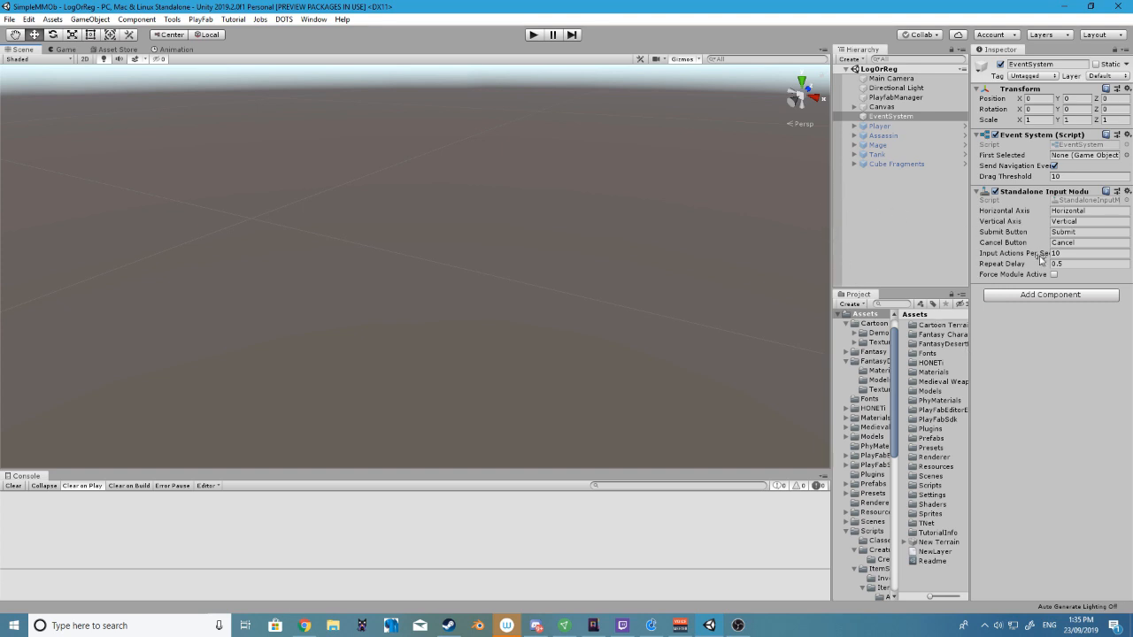
{"action": "left_click", "coordinate": [880, 106]}
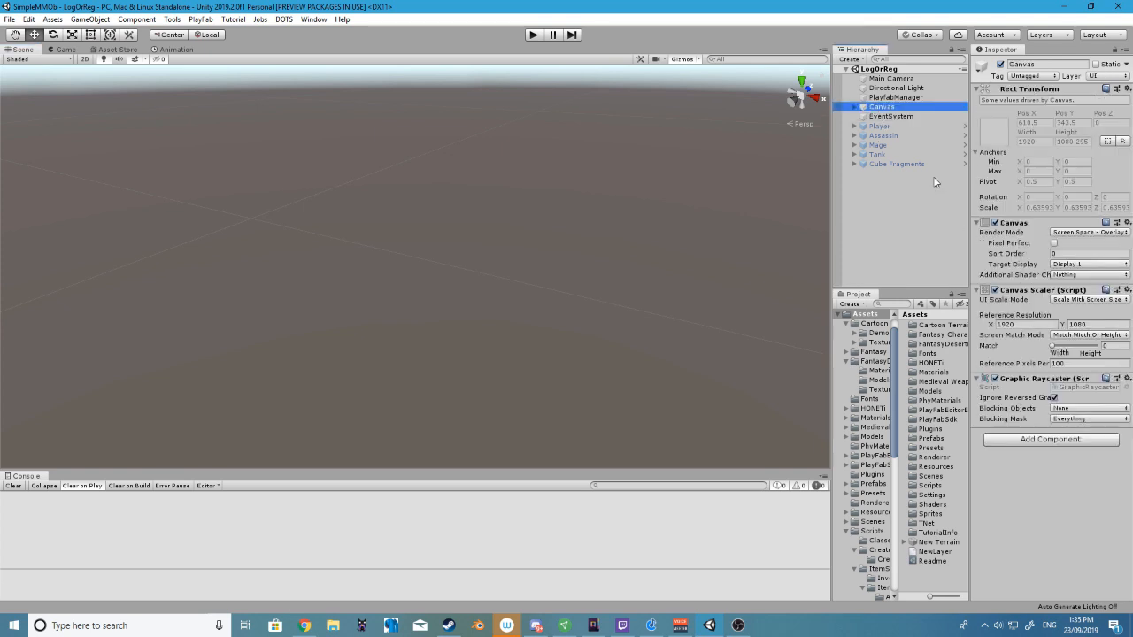
{"action": "left_click", "coordinate": [894, 90]}
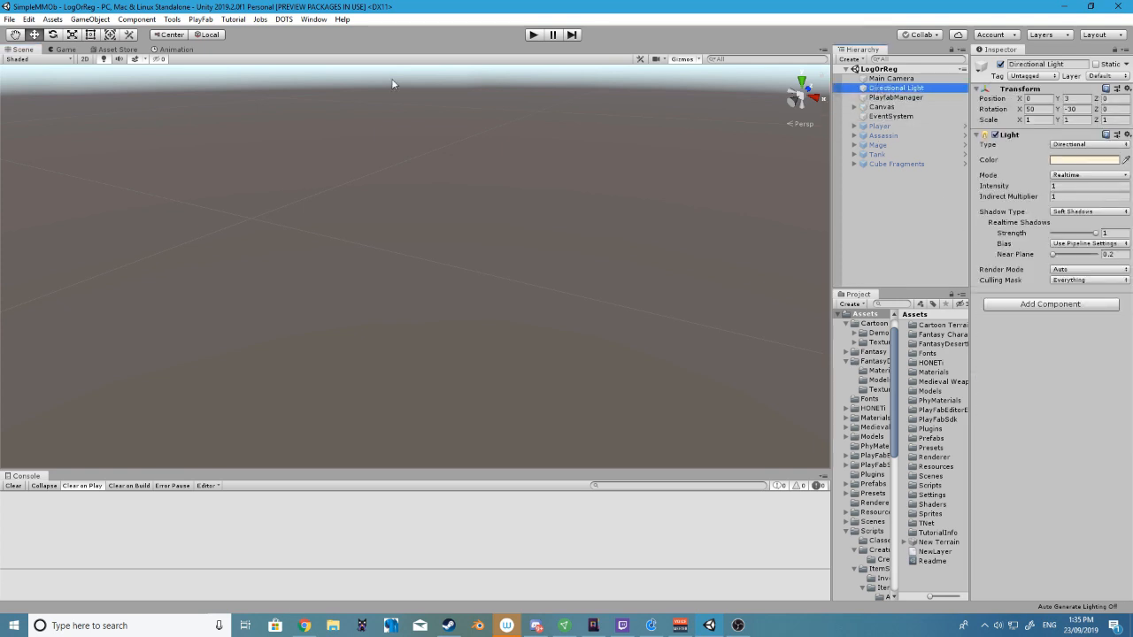
{"action": "left_click", "coordinate": [896, 116]}
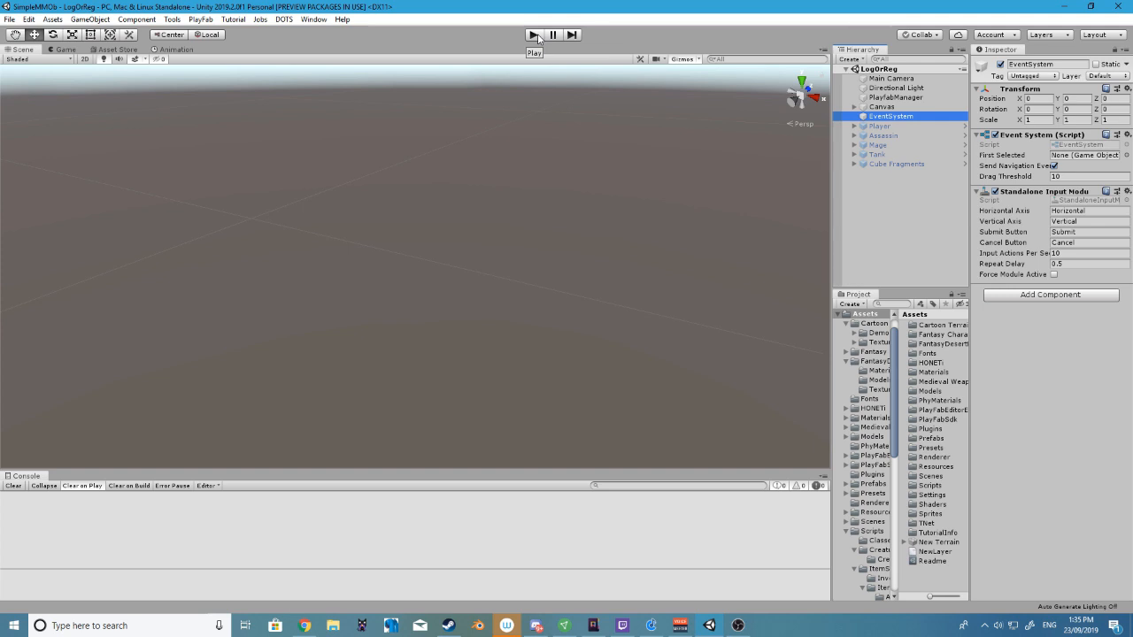
{"action": "left_click", "coordinate": [828, 198]}
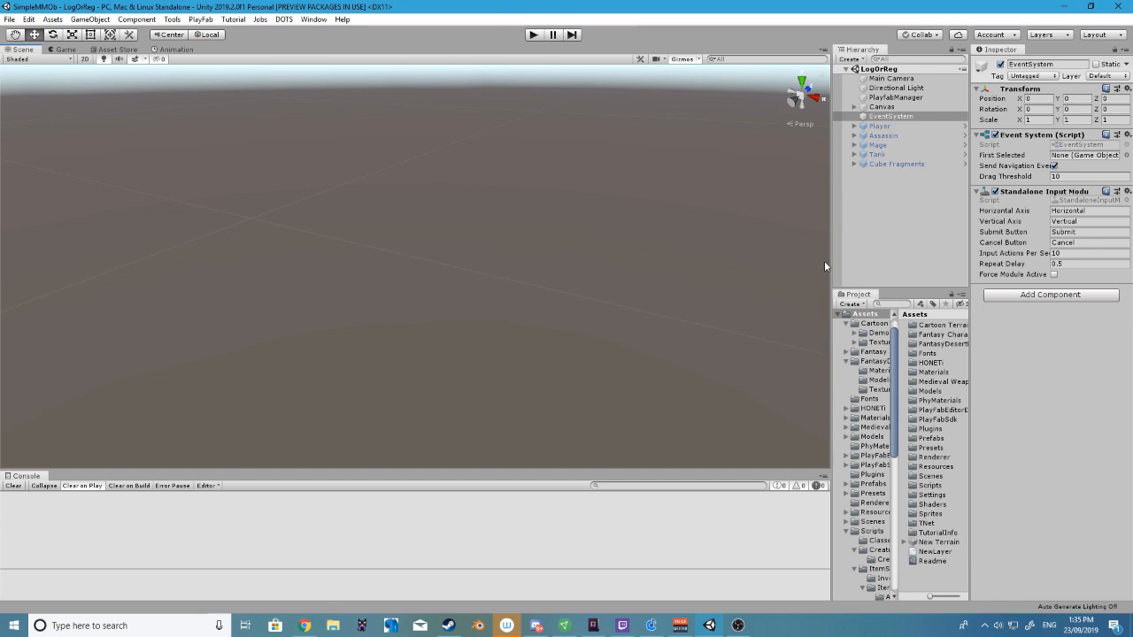
Run the game from the LogOrReg scene and log in with the username "test" and the account password
{"action": "left_click", "coordinate": [533, 35]}
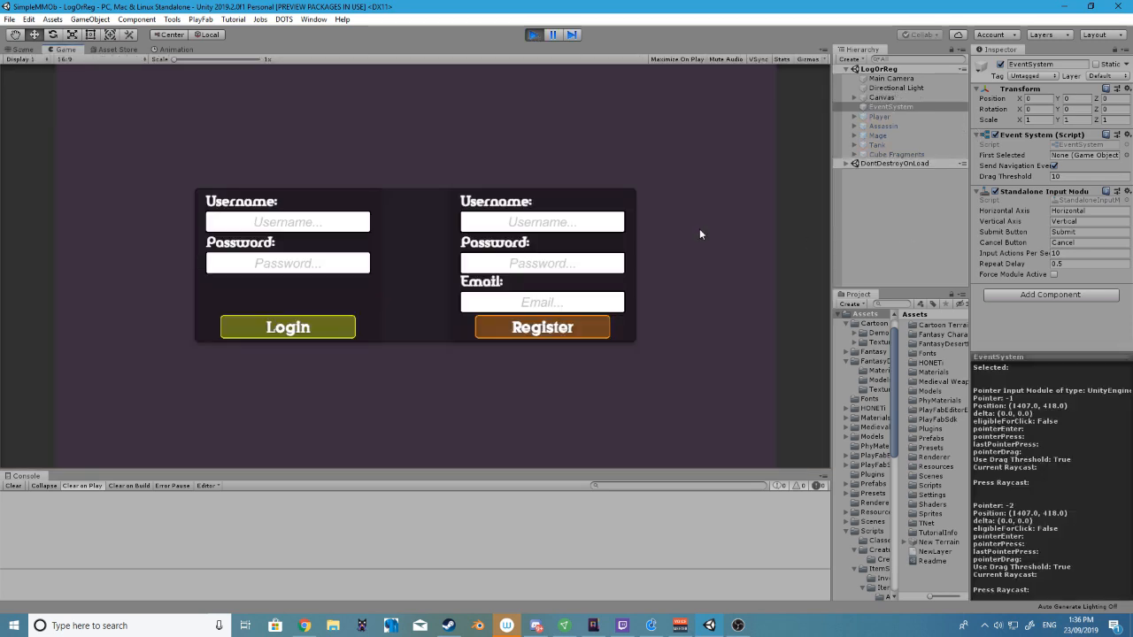
{"action": "left_click", "coordinate": [308, 223]}
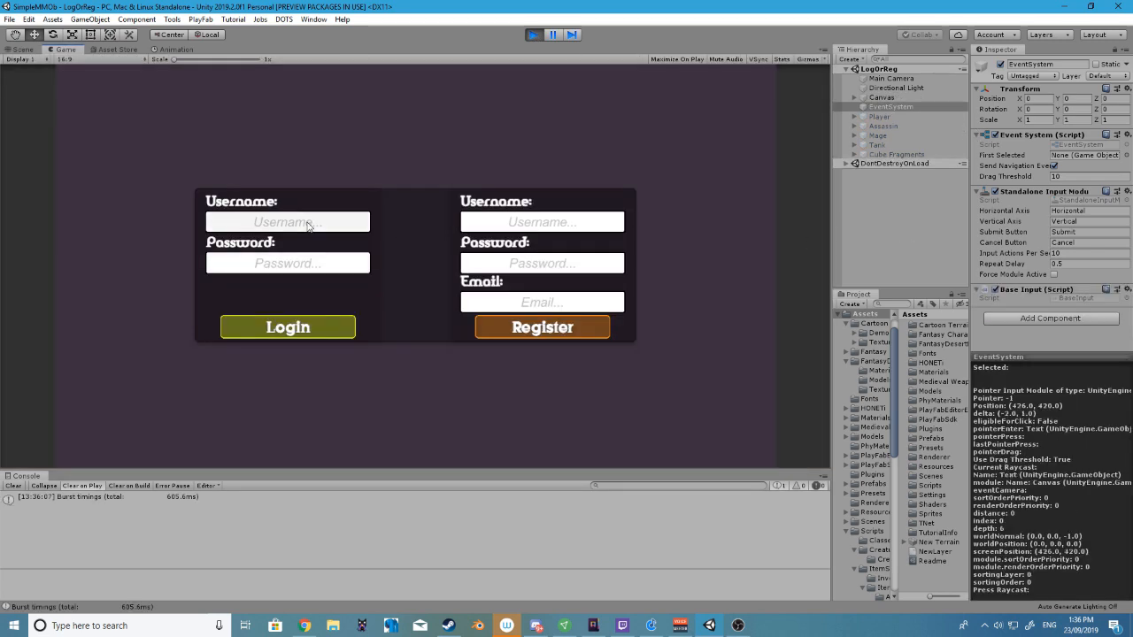
{"action": "type", "text": "test"}
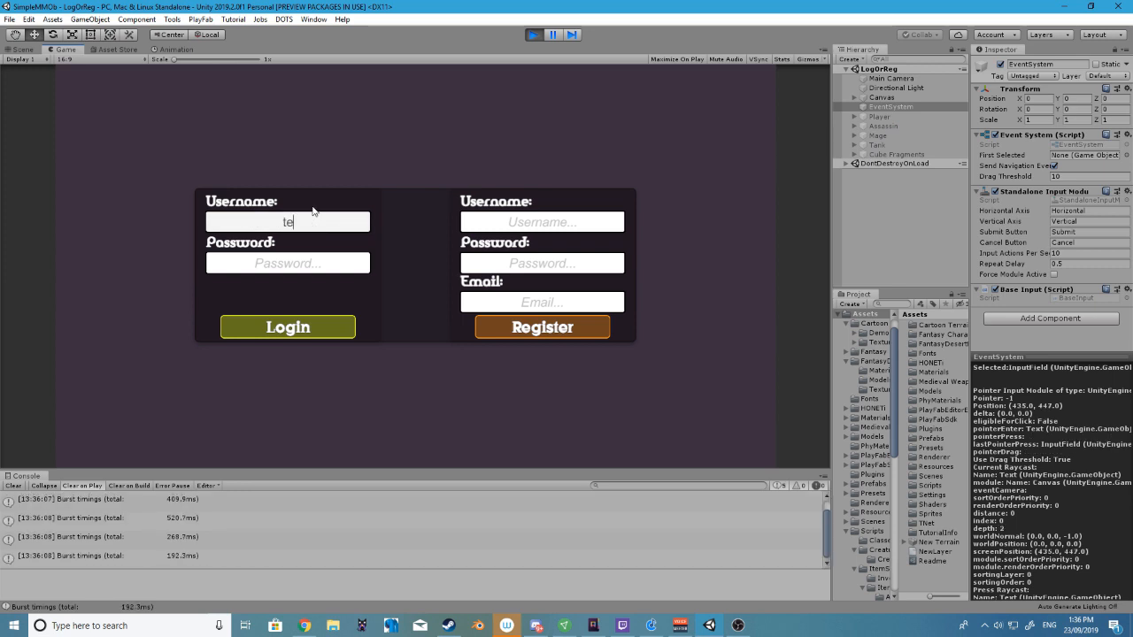
{"action": "left_click", "coordinate": [324, 265]}
{"action": "type", "text": "test123"}
{"action": "left_click", "coordinate": [302, 332]}
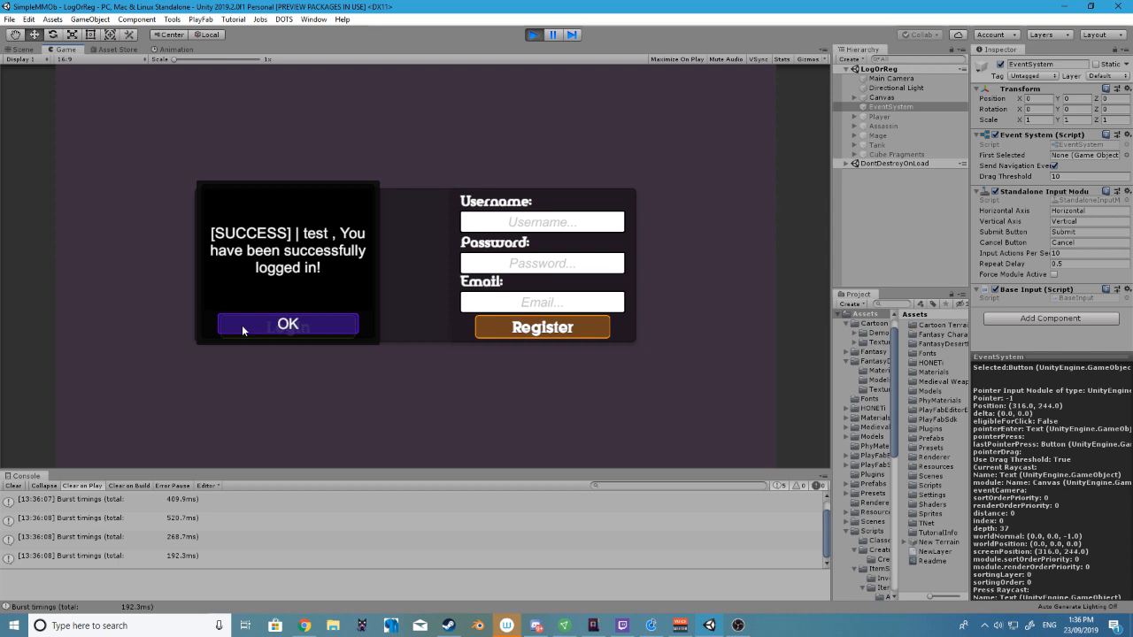
{"action": "left_click", "coordinate": [241, 324]}
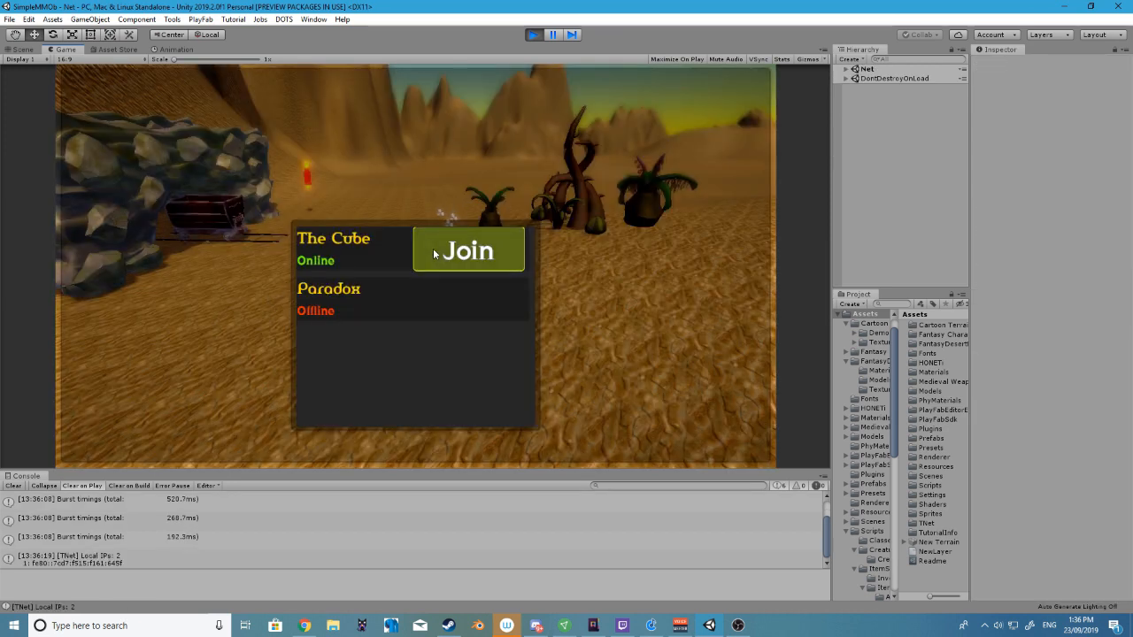
Join the game server and accept the quest giver's dialog listing the Cube Fragments required for the quest
{"action": "left_click", "coordinate": [434, 254]}
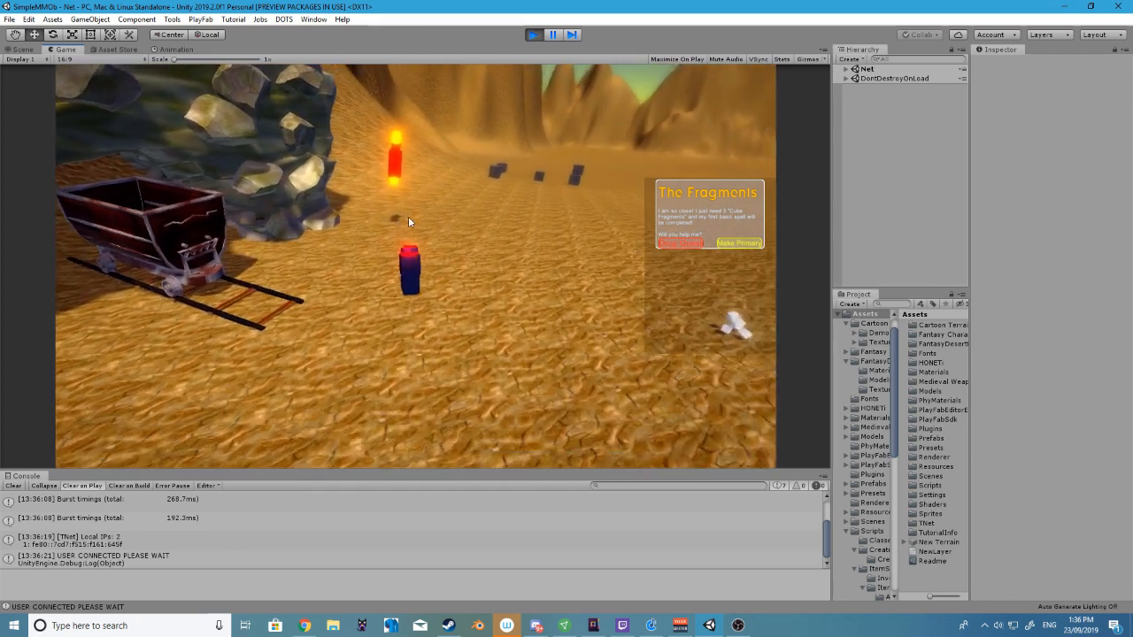
{"action": "left_click", "coordinate": [418, 221]}
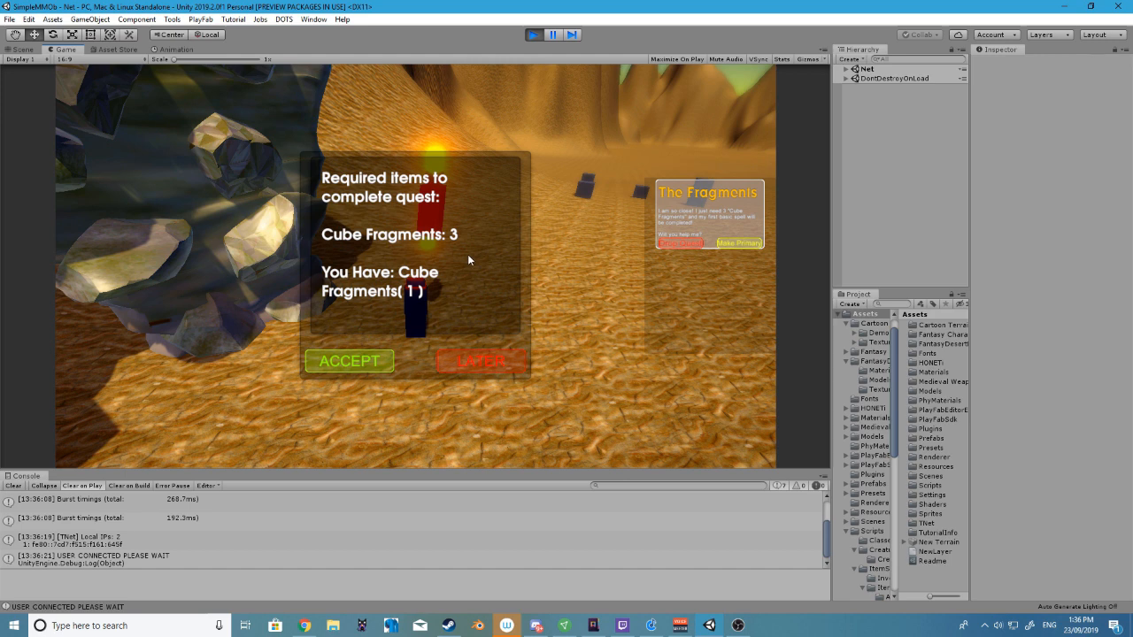
{"action": "left_click", "coordinate": [353, 354]}
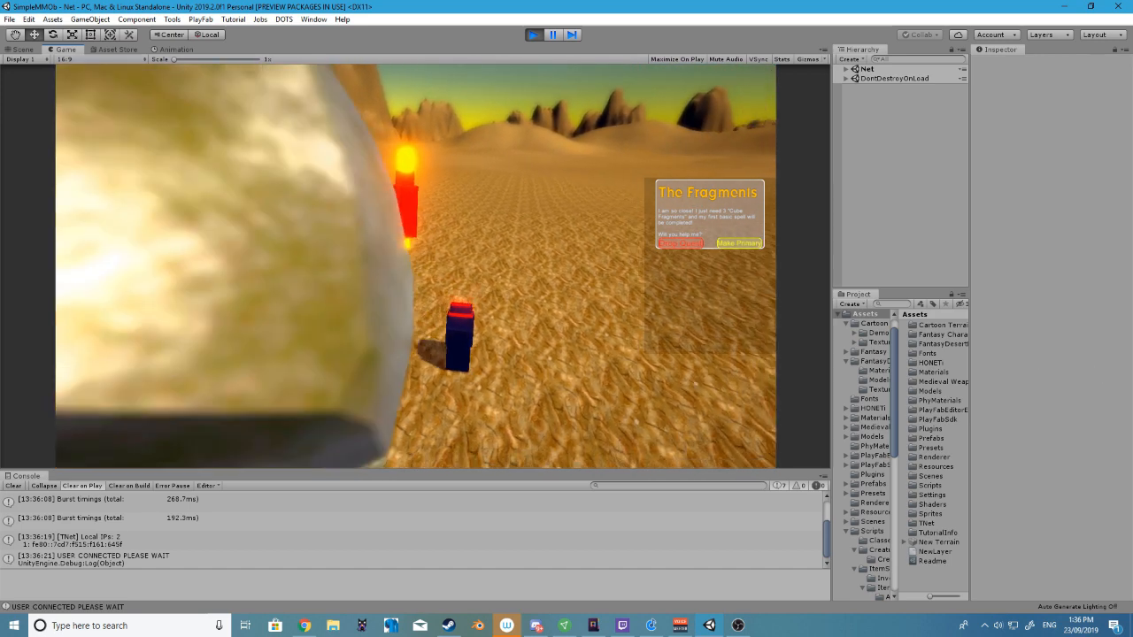
Collect the missing Cube Fragments in the desert and check them in the character's inventory
{"action": "key", "text": "d"}
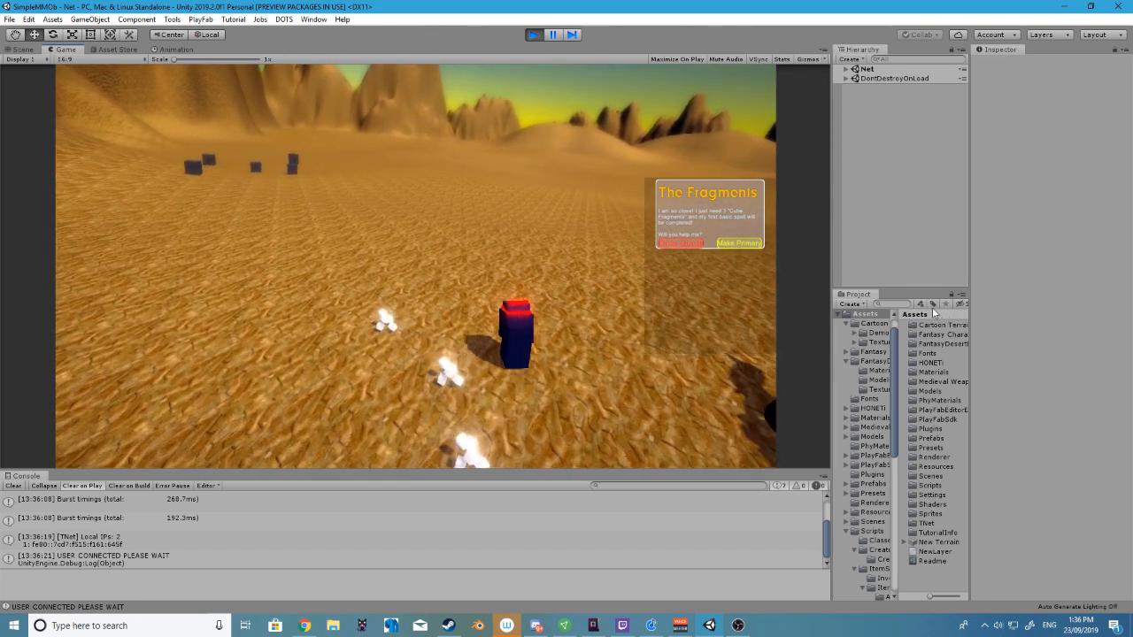
{"action": "key", "text": "w"}
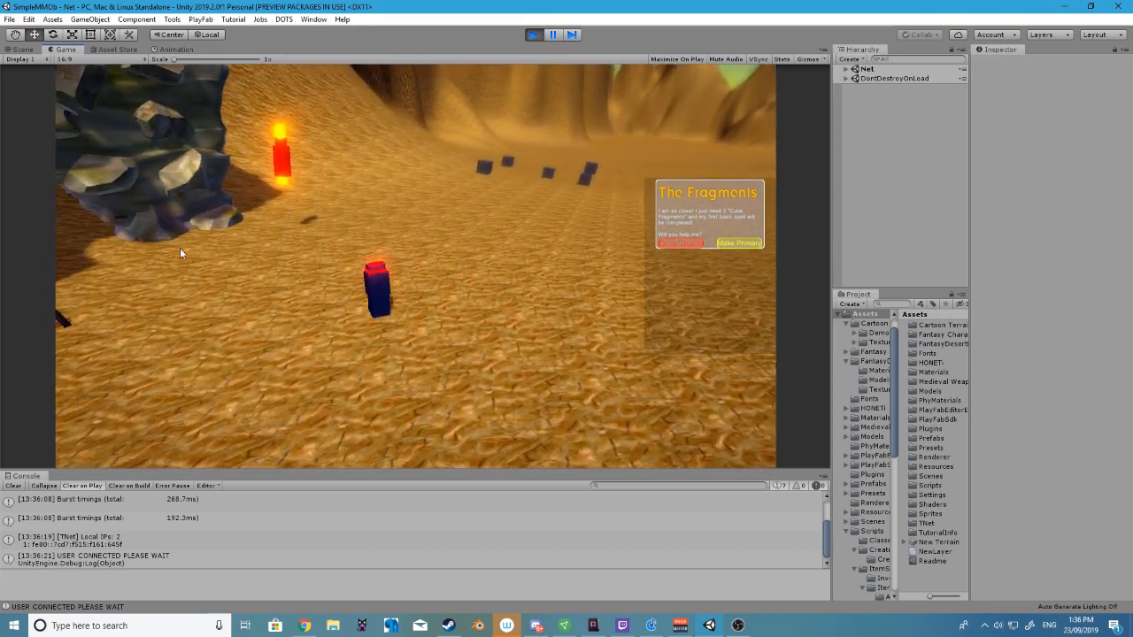
{"action": "key", "text": "i"}
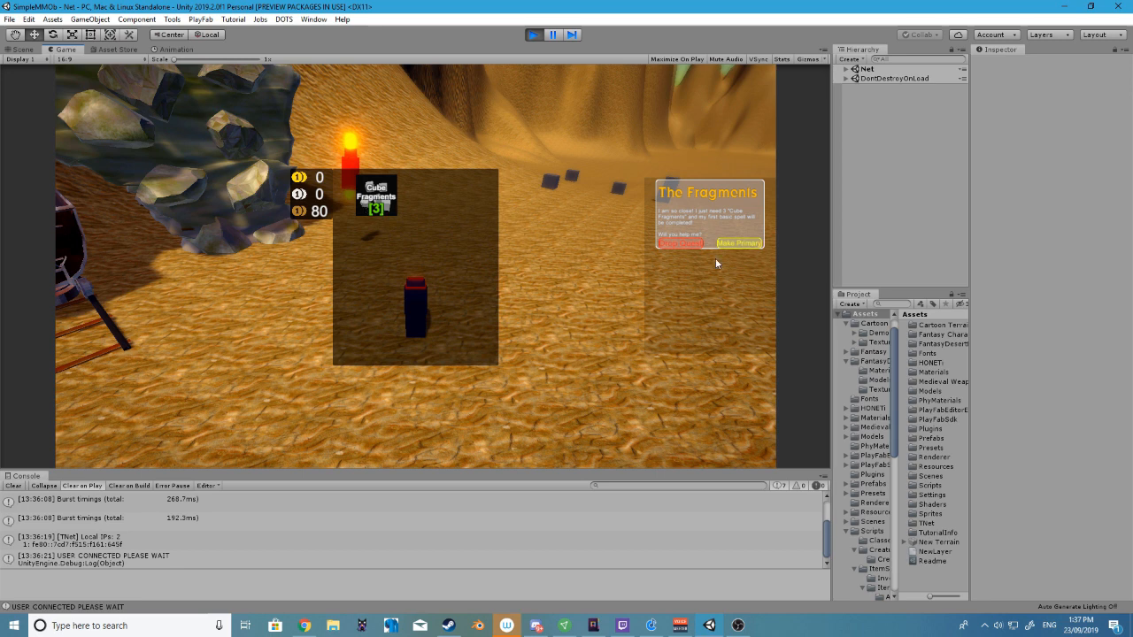
{"action": "key", "text": "i"}
Return to the quest giver, hand in 3 Cube Fragments and accept the 10 copper reward
{"action": "key", "text": "w"}
{"action": "key", "text": "a"}
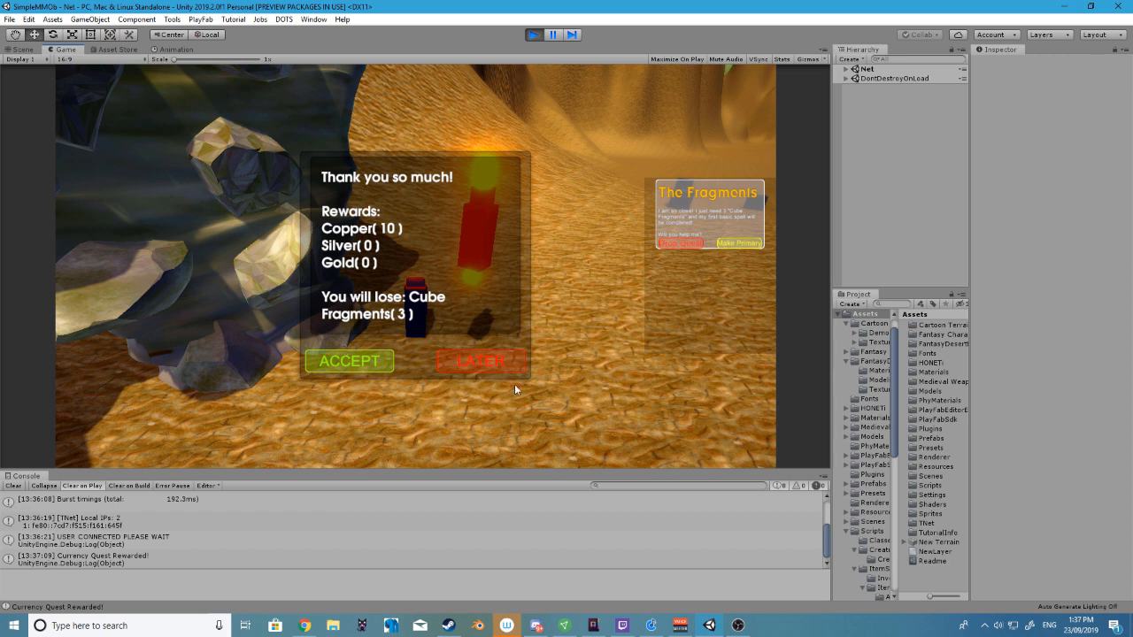
{"action": "left_click", "coordinate": [349, 362]}
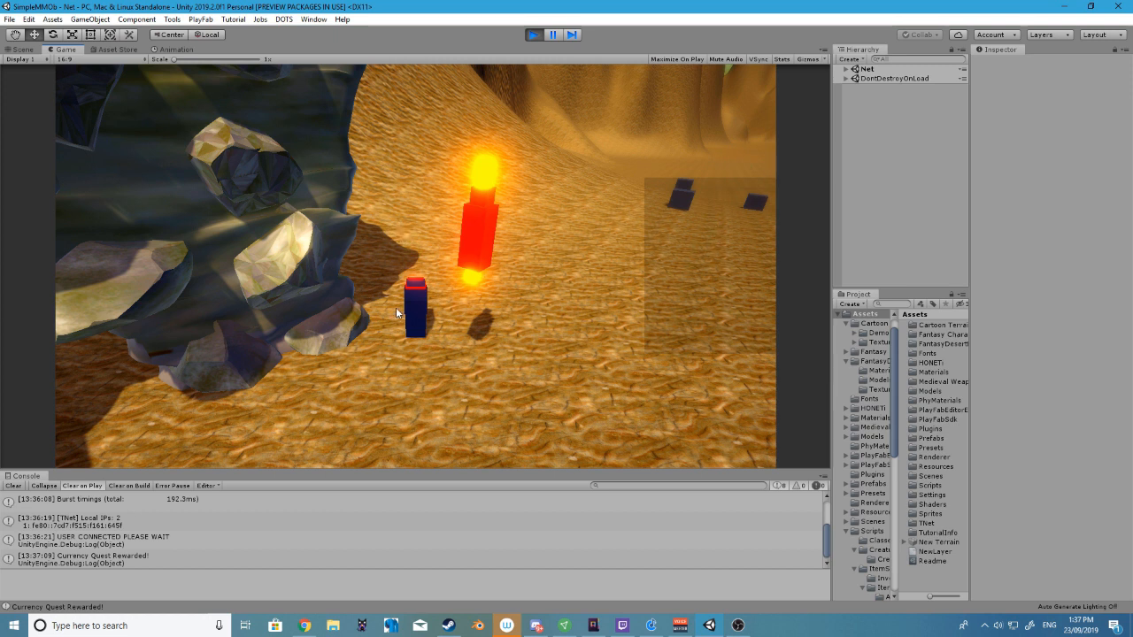
Check the inventory's currency and items, and postpone the quest giver's renewed Cube Fragments offer
{"action": "key", "text": "i"}
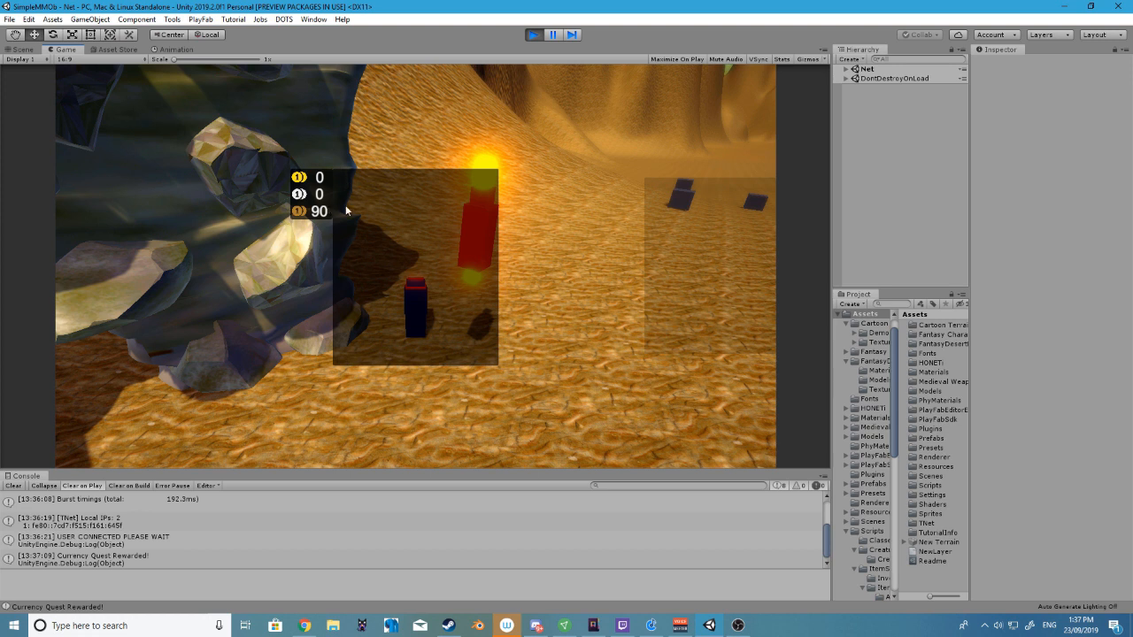
{"action": "key", "text": "i"}
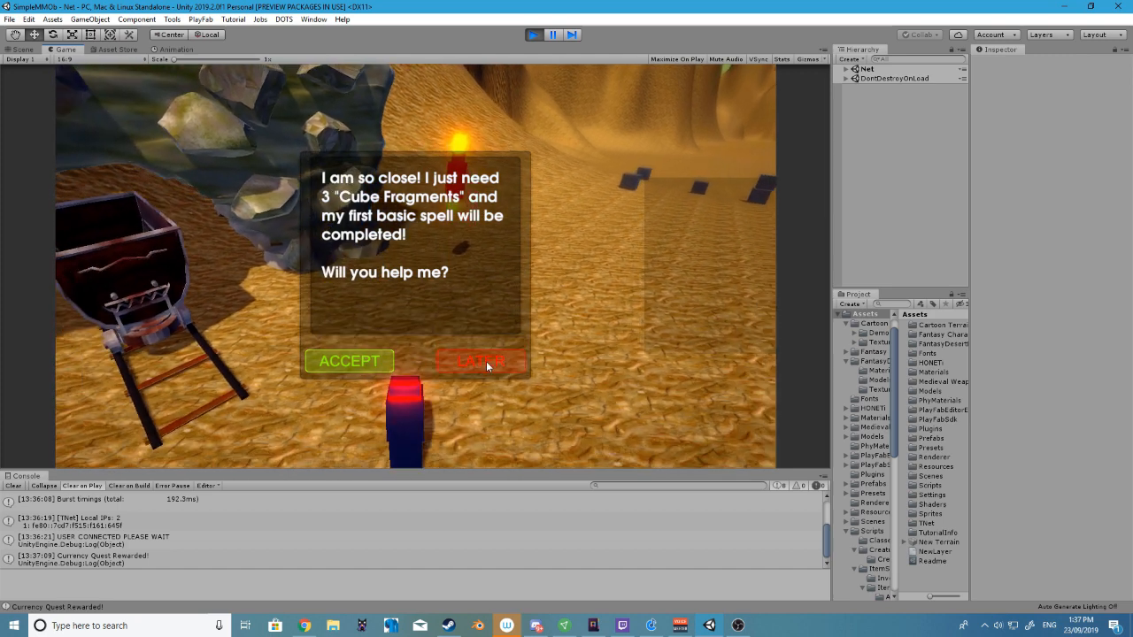
{"action": "left_click", "coordinate": [486, 361]}
Restart play mode and log in again with the username "test" and the account password
{"action": "left_click", "coordinate": [534, 36]}
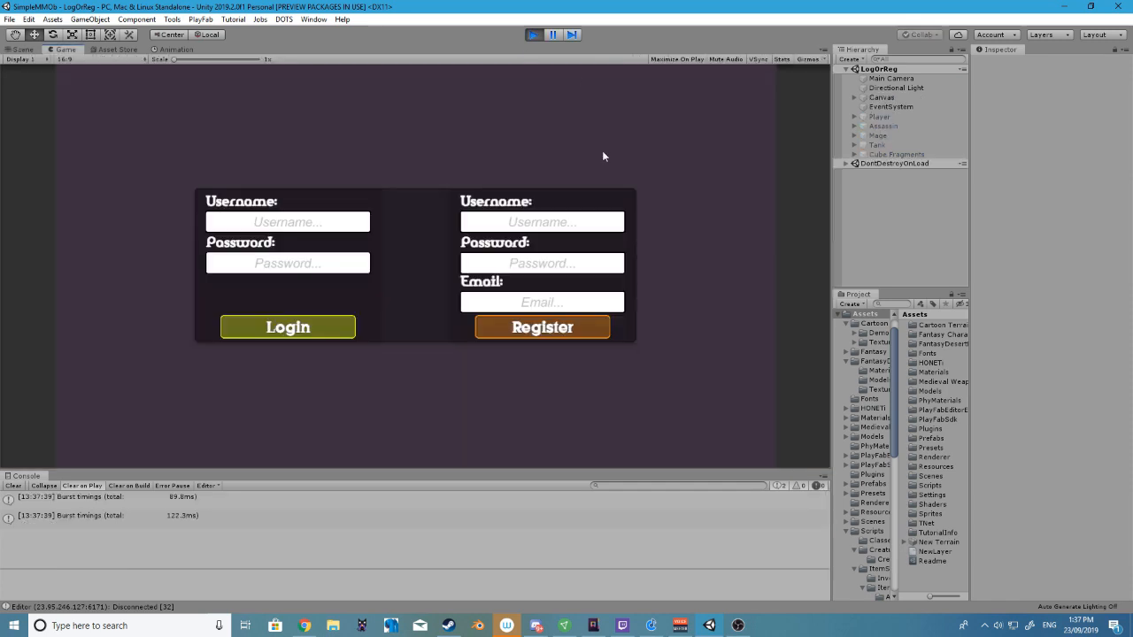
{"action": "left_click", "coordinate": [273, 218]}
{"action": "type", "text": "test"}
{"action": "left_click", "coordinate": [310, 263]}
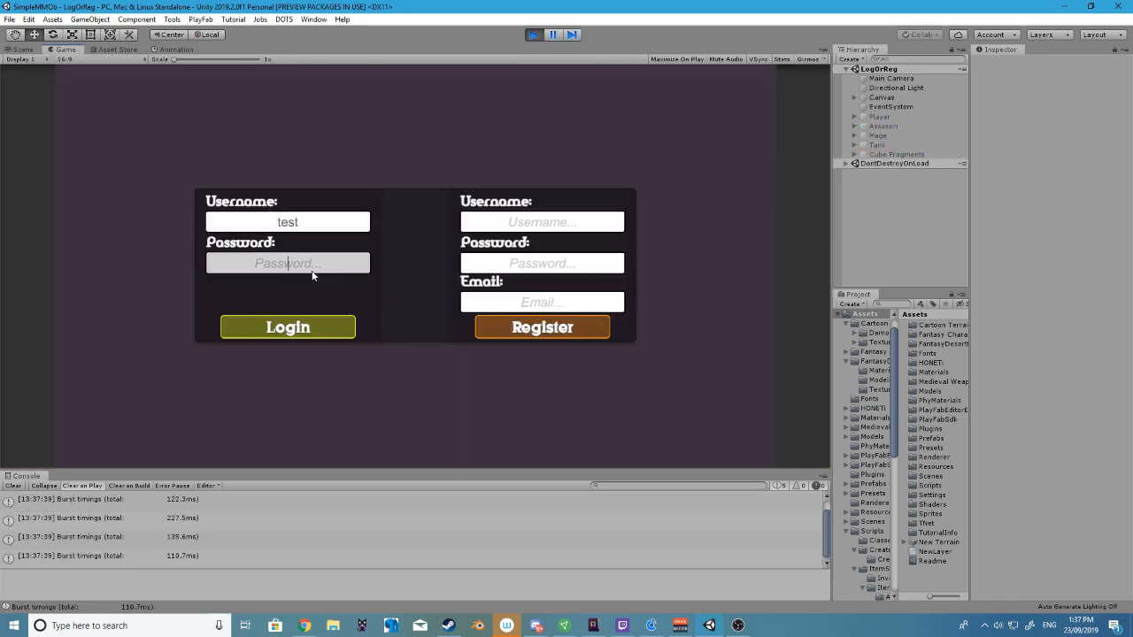
{"action": "type", "text": "test123"}
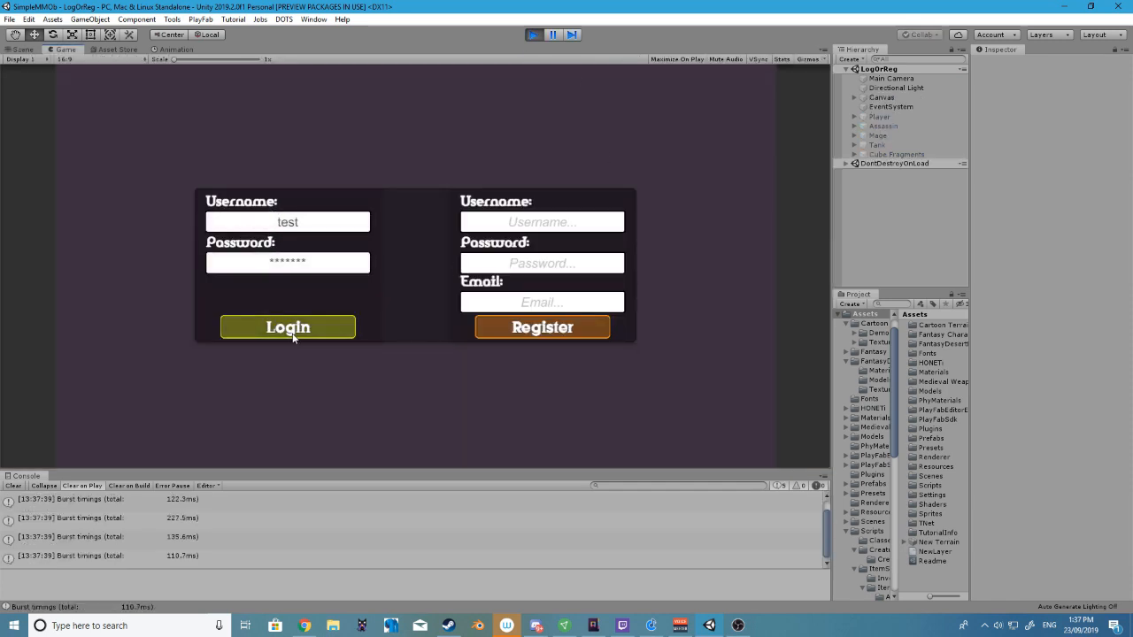
{"action": "left_click", "coordinate": [293, 336]}
{"action": "left_click", "coordinate": [291, 324]}
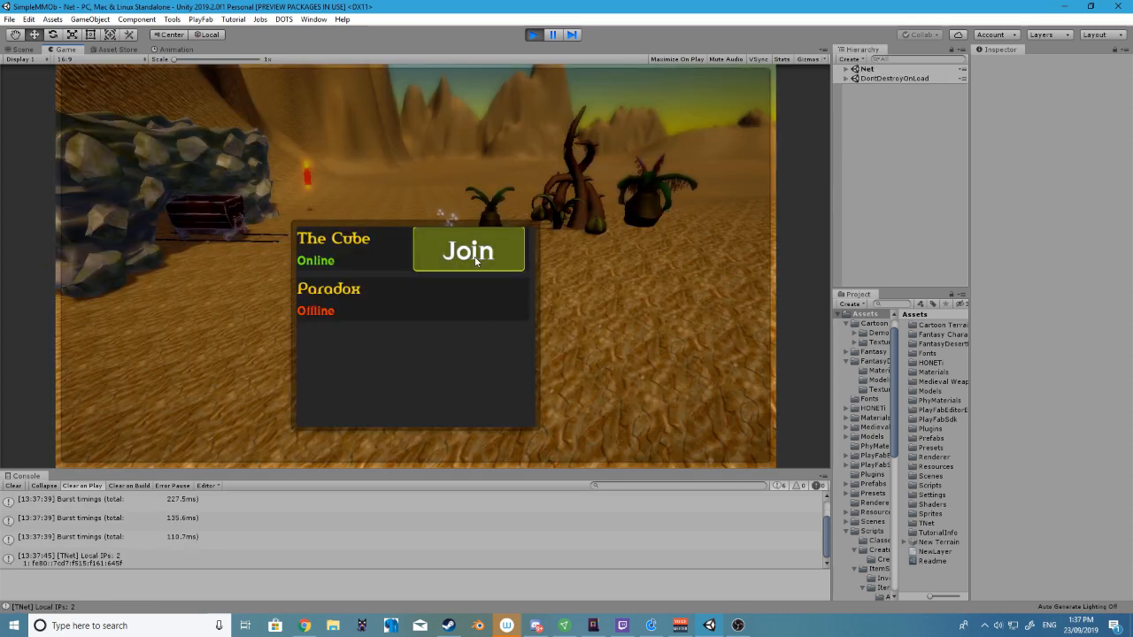
Join The Cube server and accept The Fragments quest from the quest giver beside the rocks
{"action": "left_click", "coordinate": [416, 254]}
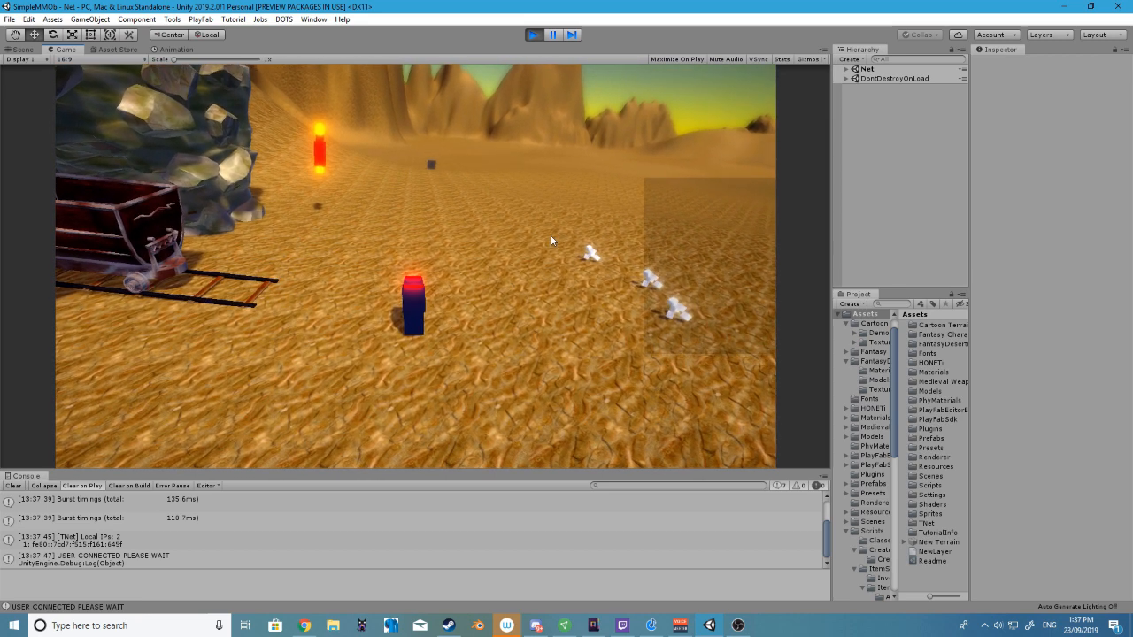
{"action": "key", "text": "a"}
{"action": "key", "text": "w"}
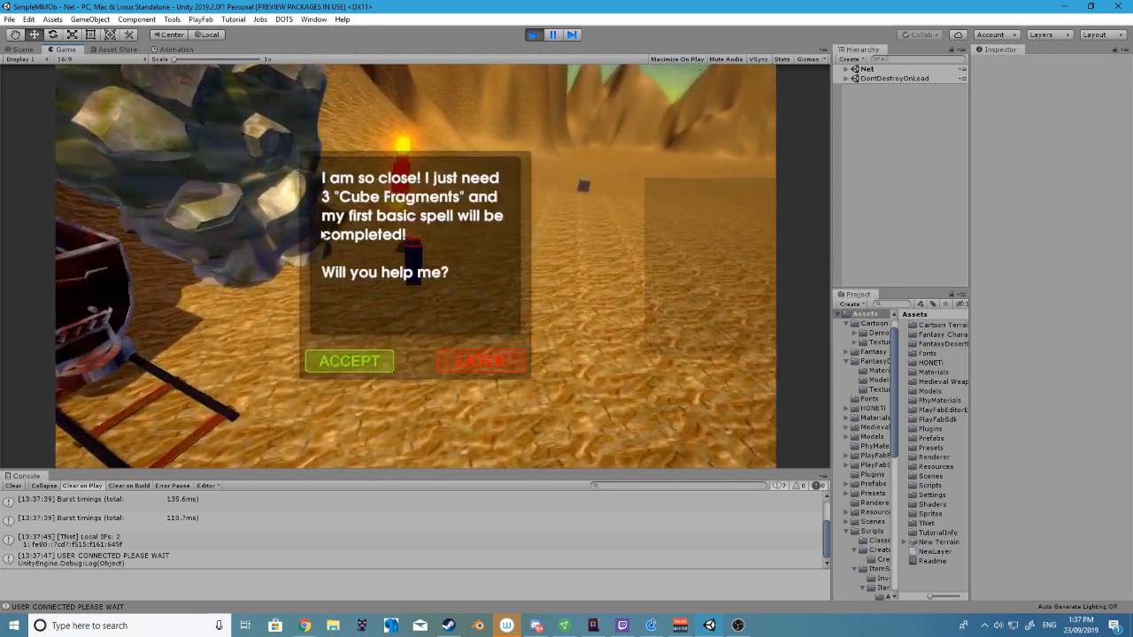
{"action": "left_click", "coordinate": [356, 363]}
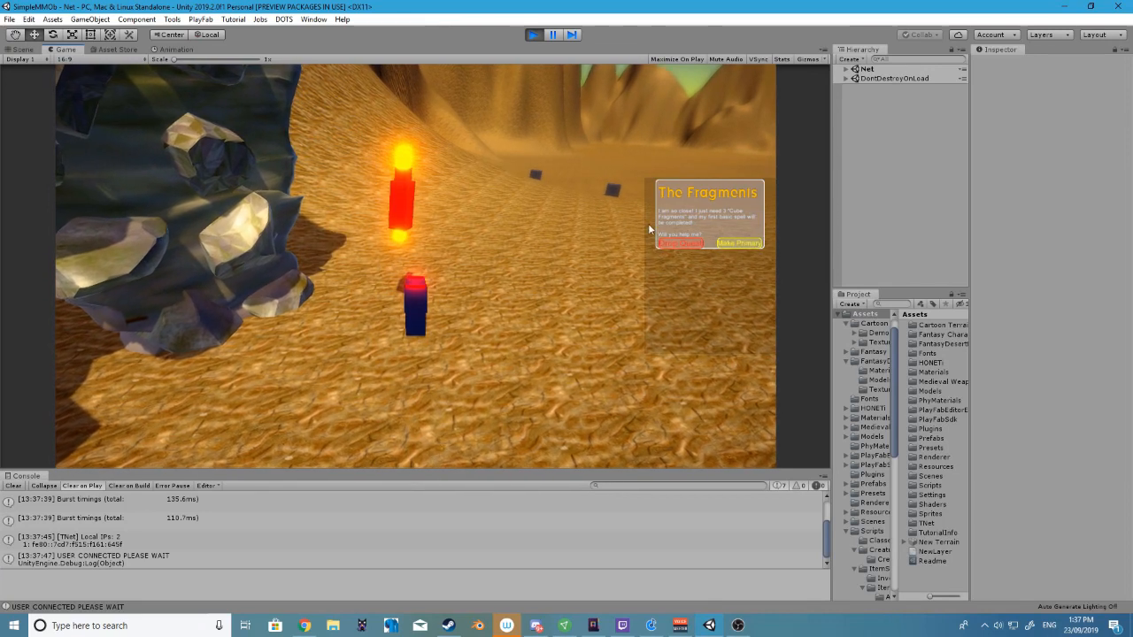
Check the inventory's currency and items, and return to the quest giver to accept the reminder about 3 Cube Fragments
{"action": "key", "text": "i"}
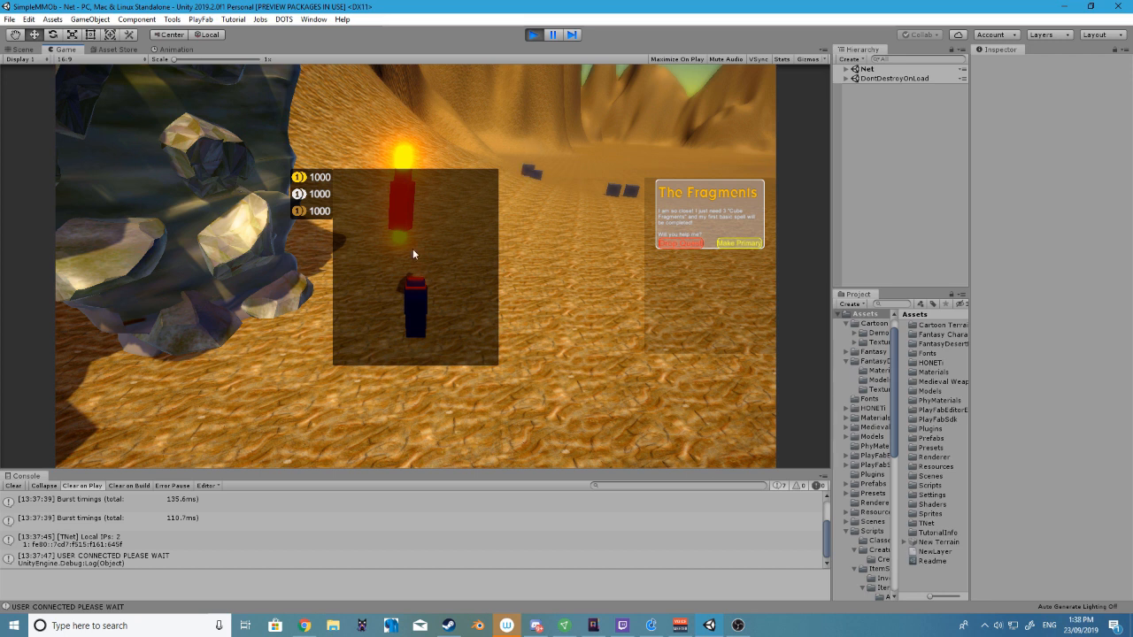
{"action": "key", "text": "i"}
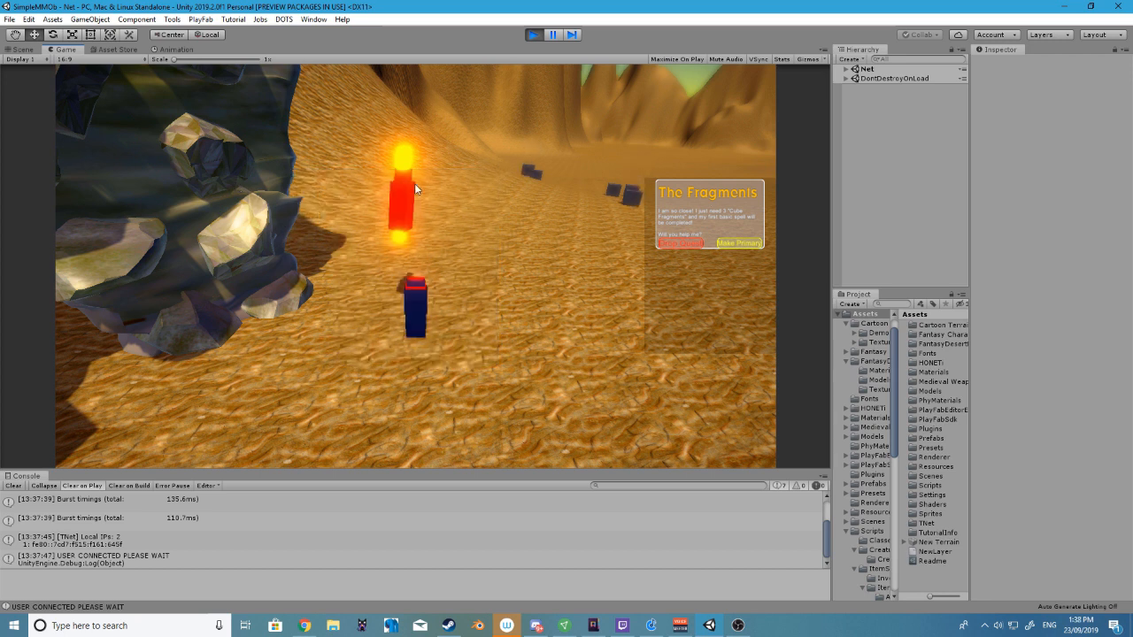
{"action": "key", "text": "s"}
{"action": "key", "text": "s"}
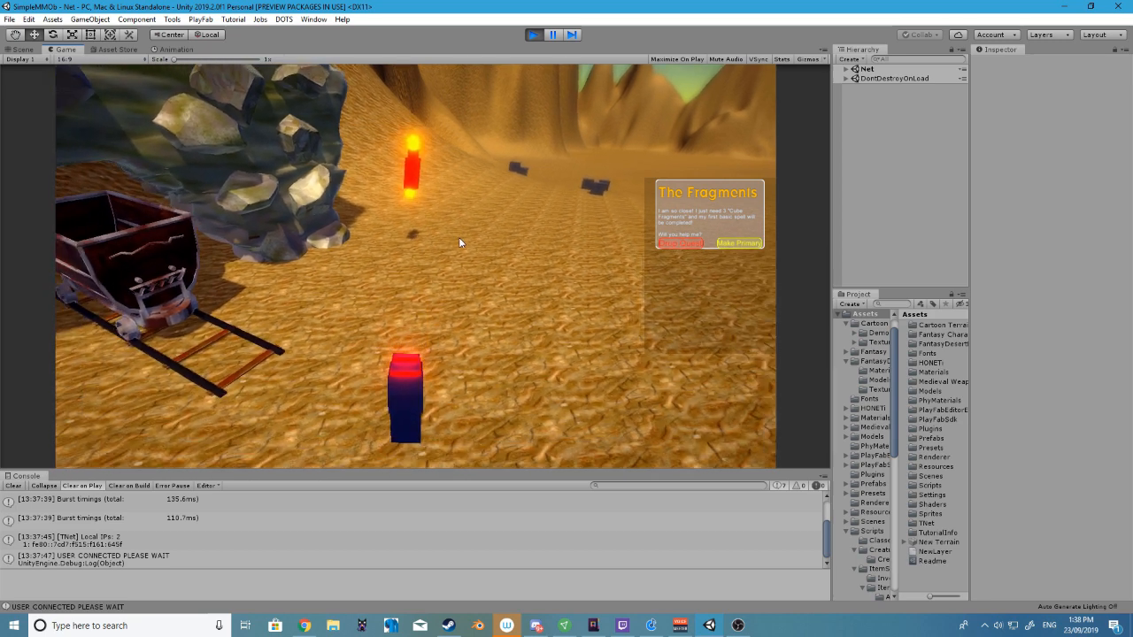
{"action": "key", "text": "w"}
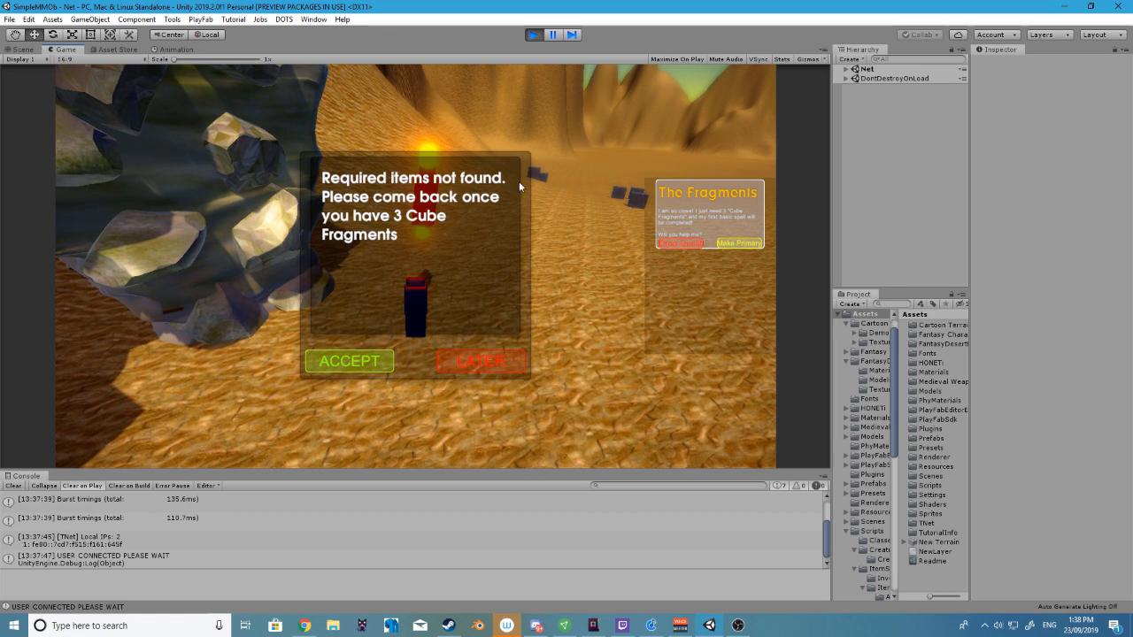
{"action": "left_click", "coordinate": [356, 358]}
Collect one Cube Fragment, return to the quest giver and postpone the hand-in
{"action": "key", "text": "w"}
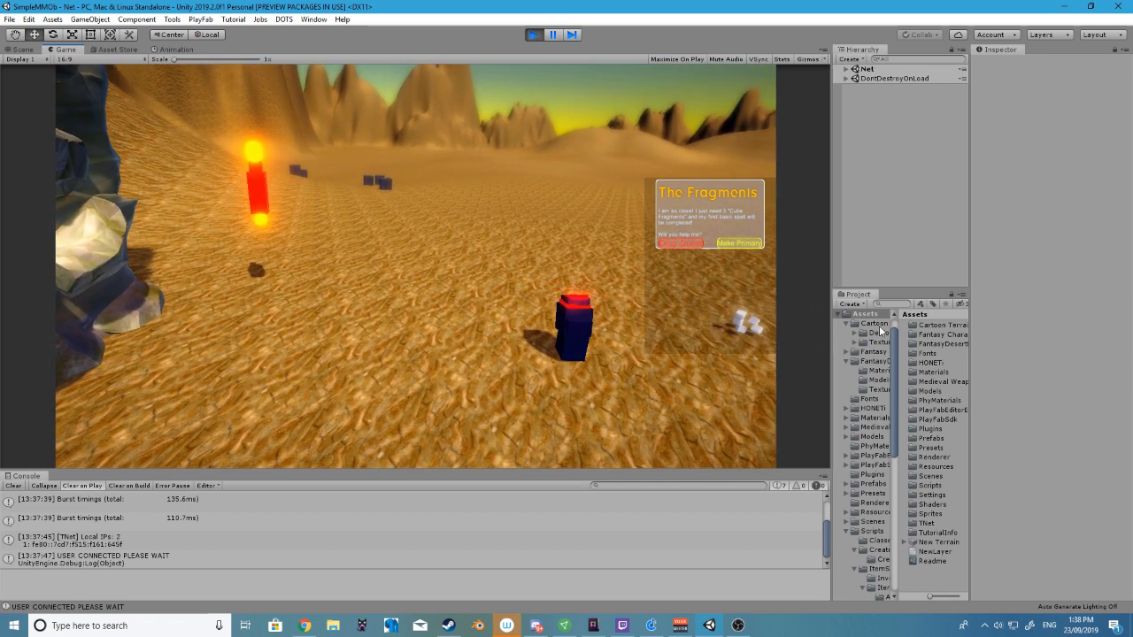
{"action": "right_click_drag", "start_coordinate": [712, 316], "coordinate": [280, 219]}
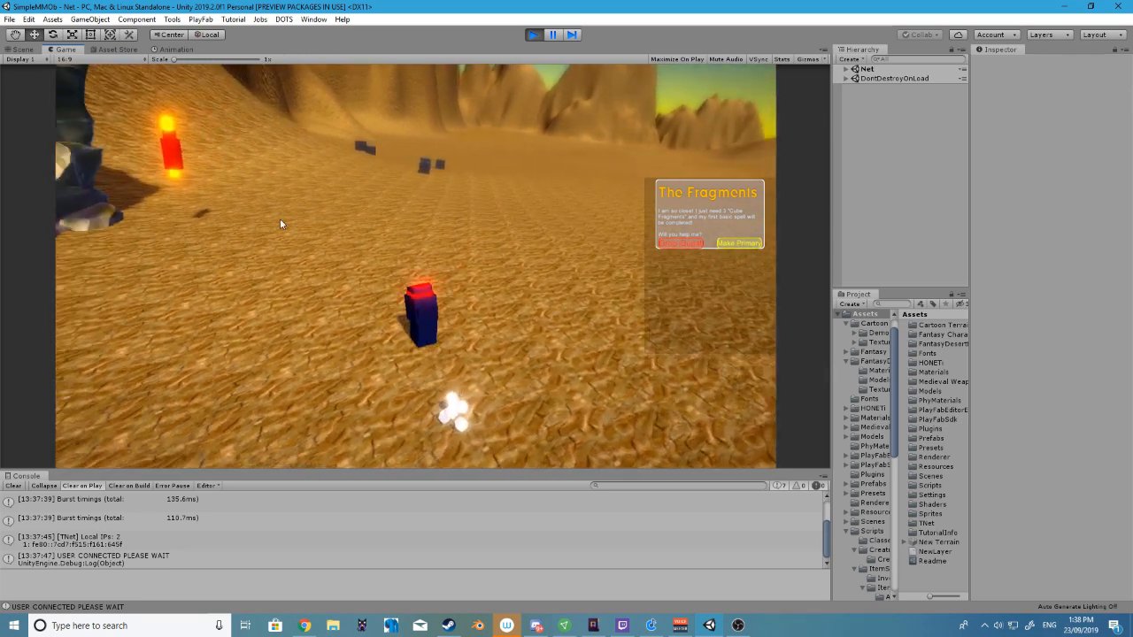
{"action": "key", "text": "w"}
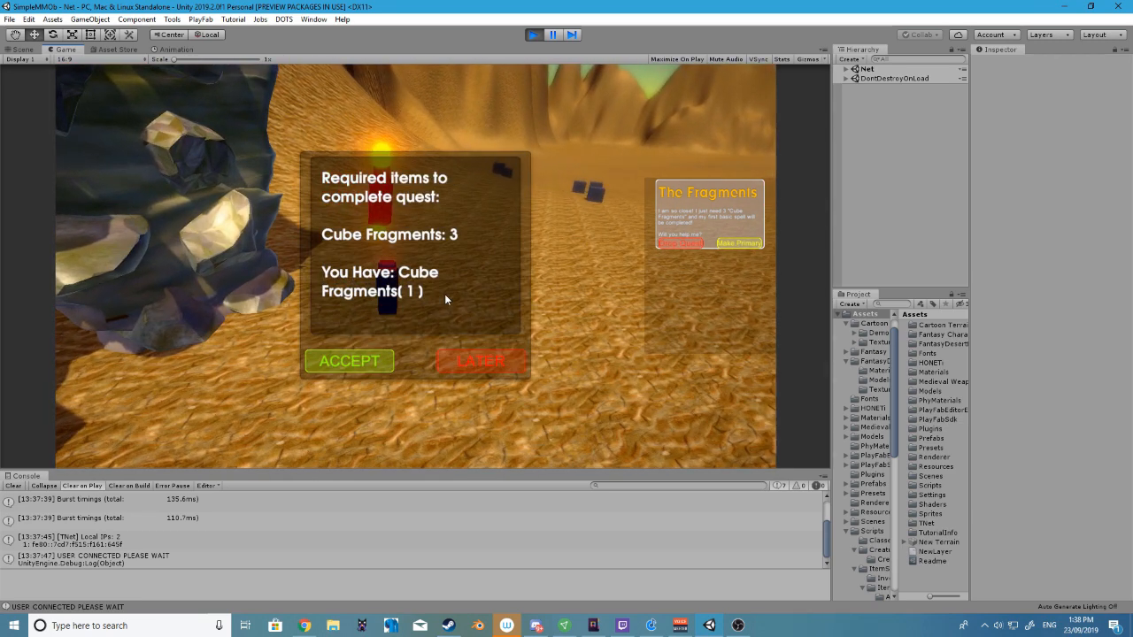
{"action": "left_click", "coordinate": [516, 361]}
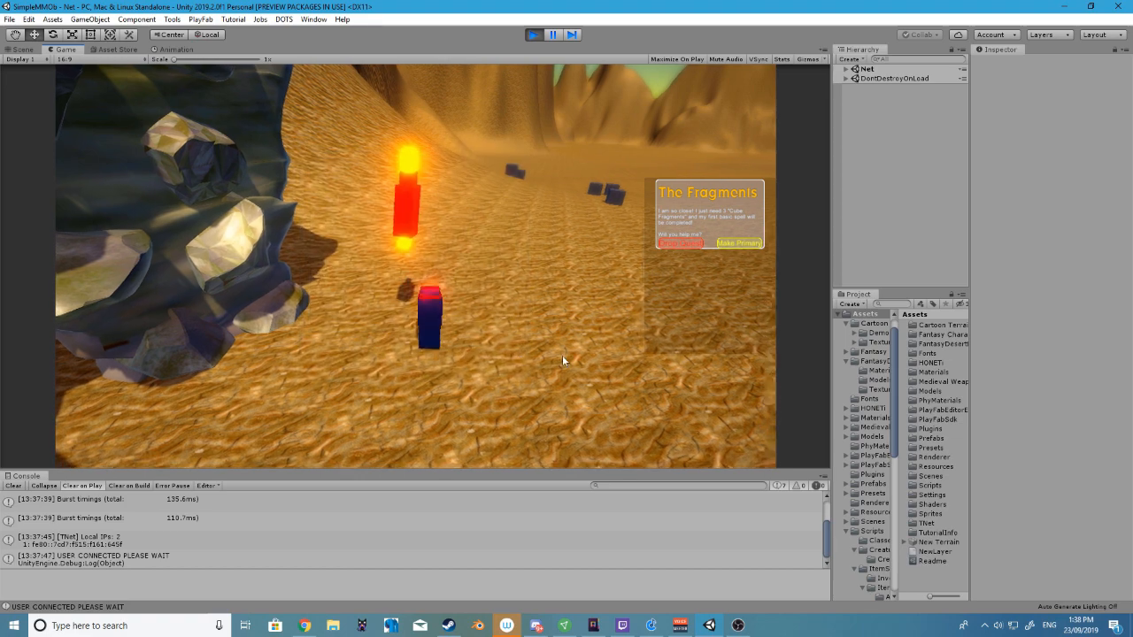
Collect a second Cube Fragment, return to the quest giver and accept the required-items reminder
{"action": "key", "text": "d"}
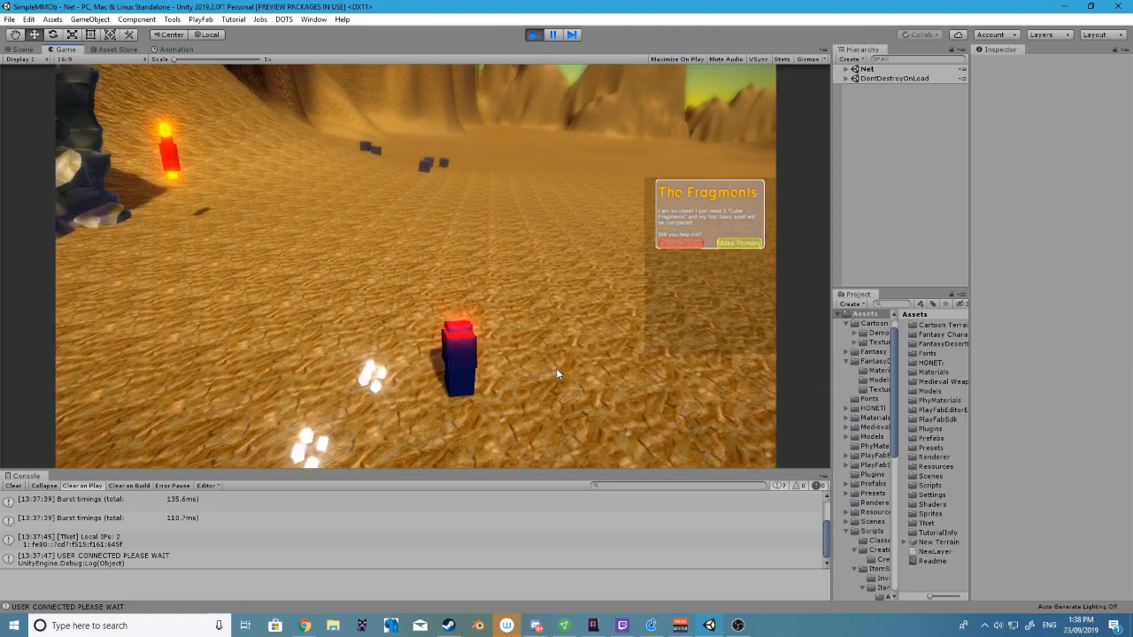
{"action": "key", "text": "w"}
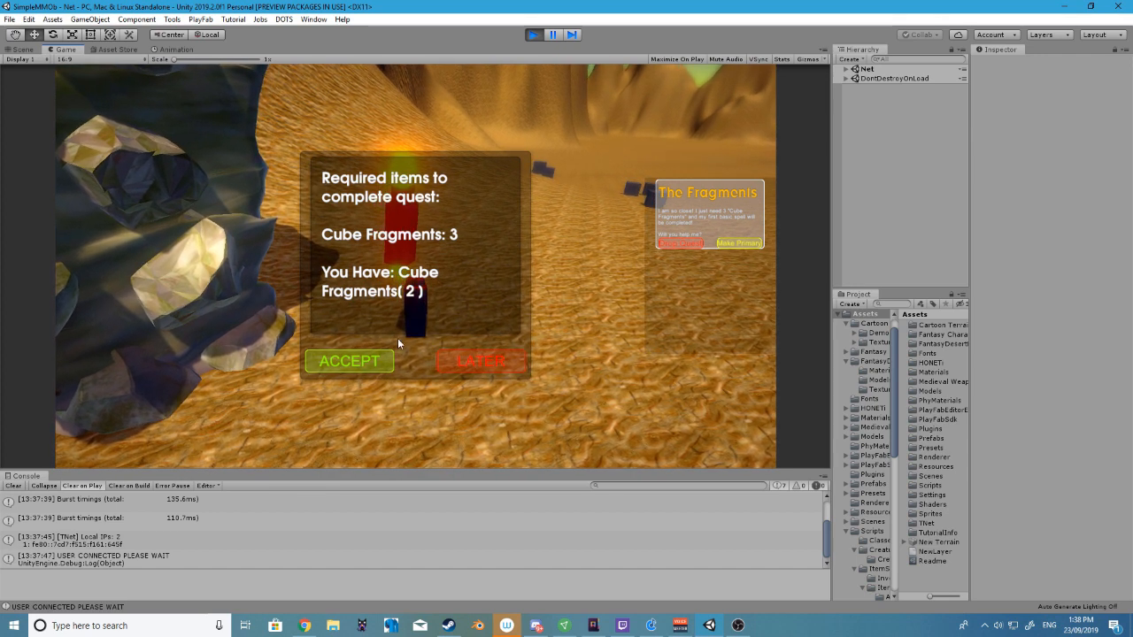
{"action": "left_click", "coordinate": [376, 360]}
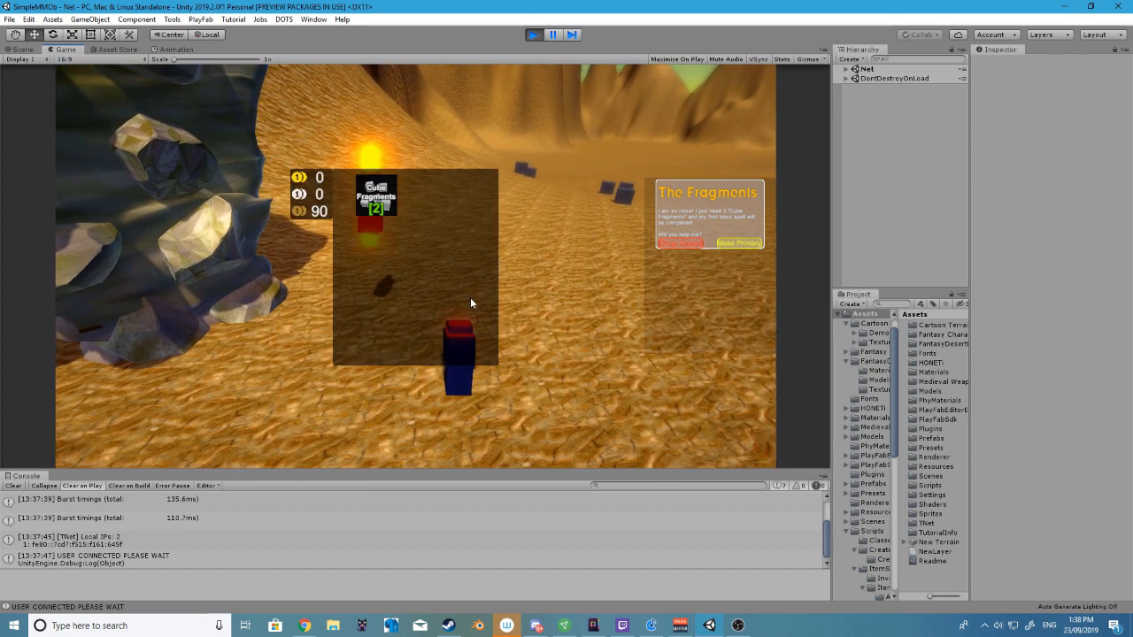
Collect a third Cube Fragment from the glowing spot on the sand while keeping the inventory open
{"action": "key", "text": "s"}
{"action": "key", "text": "d"}
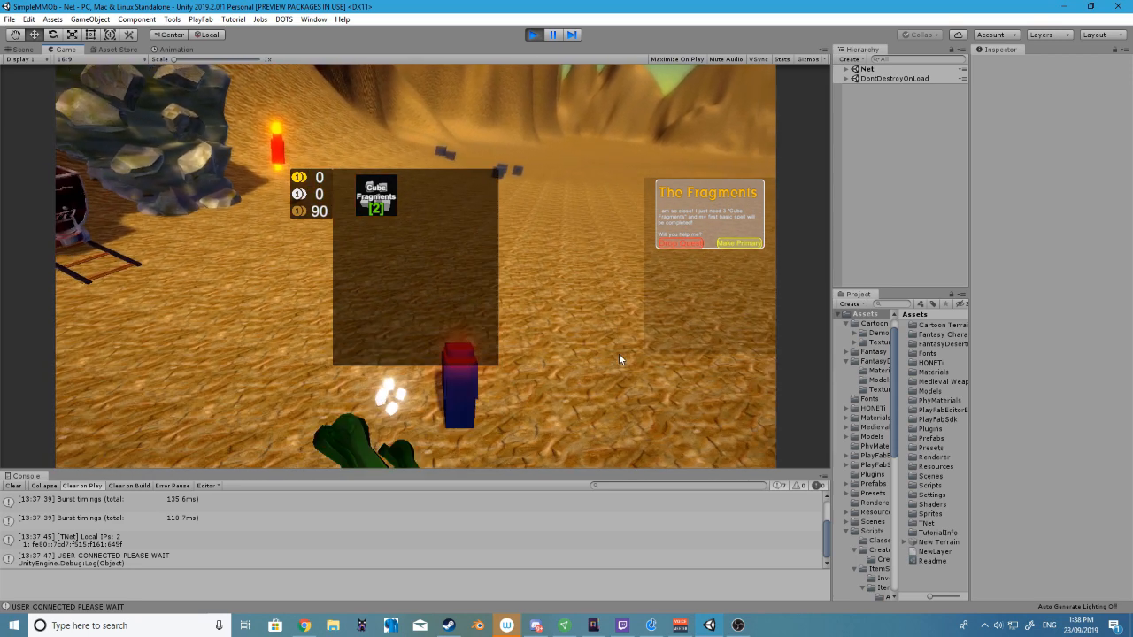
{"action": "key", "text": "a"}
{"action": "key", "text": "w"}
{"action": "key", "text": "s"}
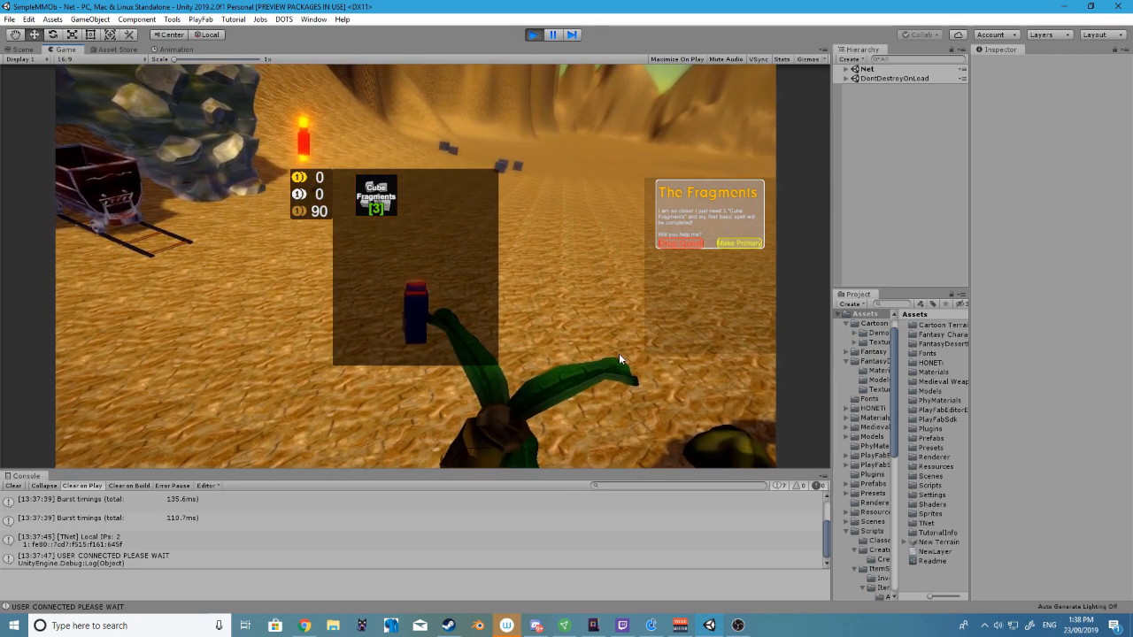
Hand in 3 Cube Fragments to the quest giver, accept the 10 Copper reward and close the inventory
{"action": "key", "text": "a"}
{"action": "key", "text": "w"}
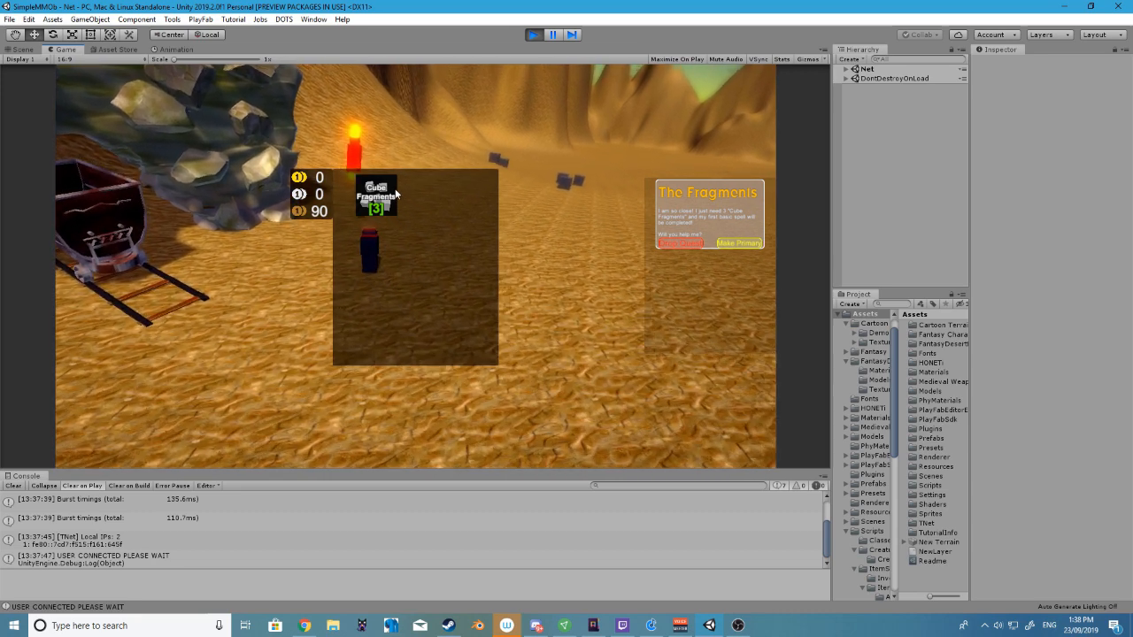
{"action": "key", "text": "w"}
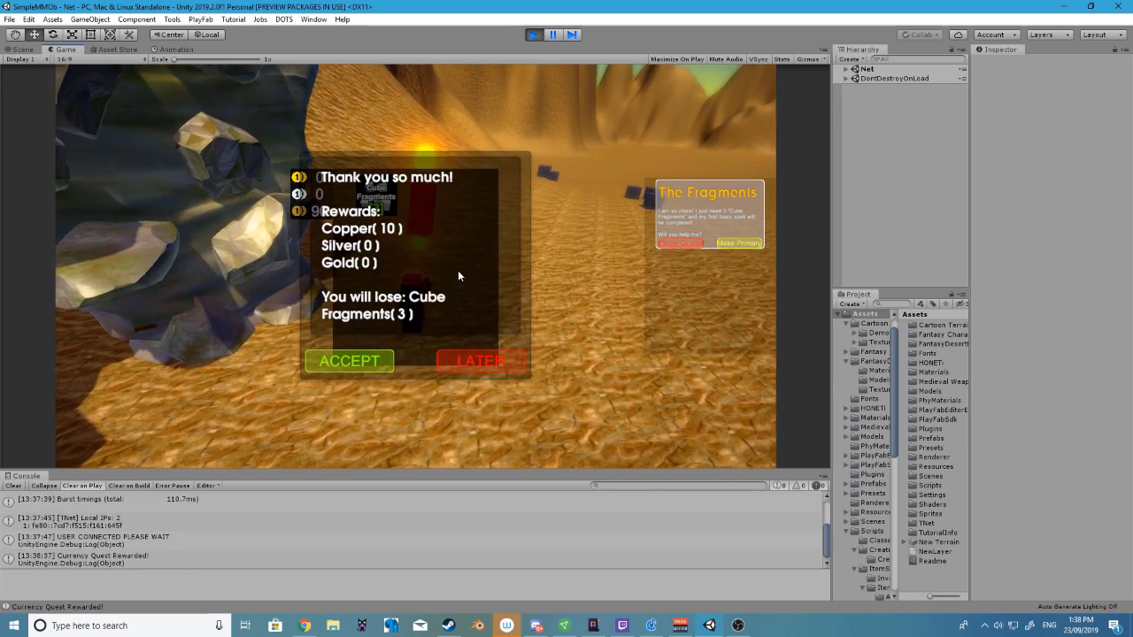
{"action": "left_click", "coordinate": [344, 362]}
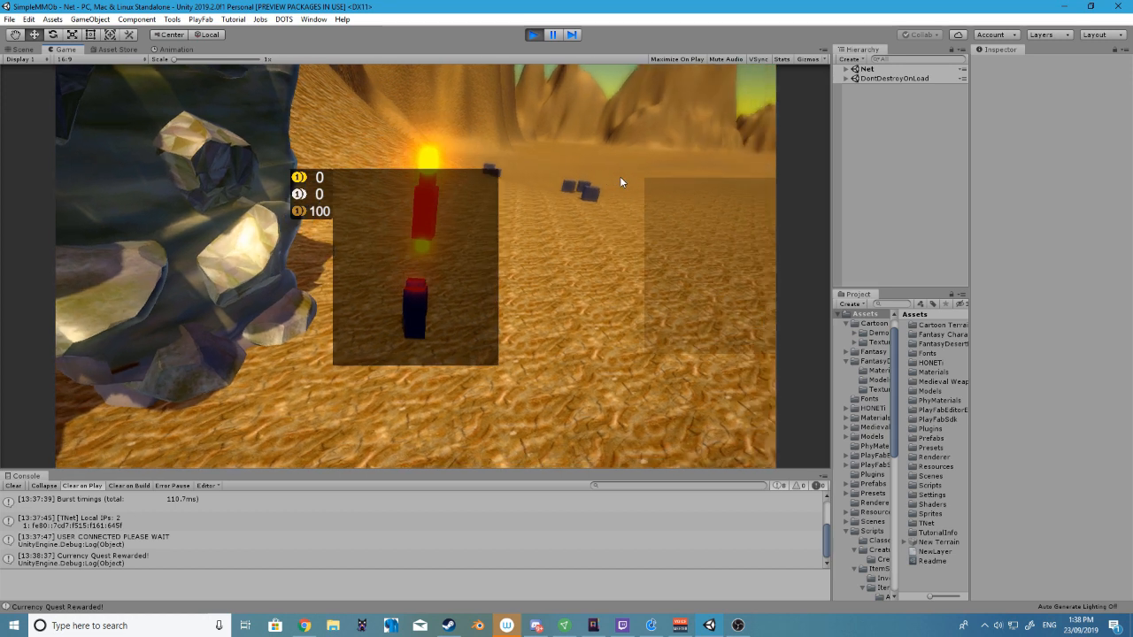
{"action": "key", "text": "i"}
Walk the character to the dark cubes in the desert, move around them and return toward the mine cart
{"action": "right_click_drag", "start_coordinate": [544, 150], "coordinate": [474, 231]}
{"action": "key", "text": "w"}
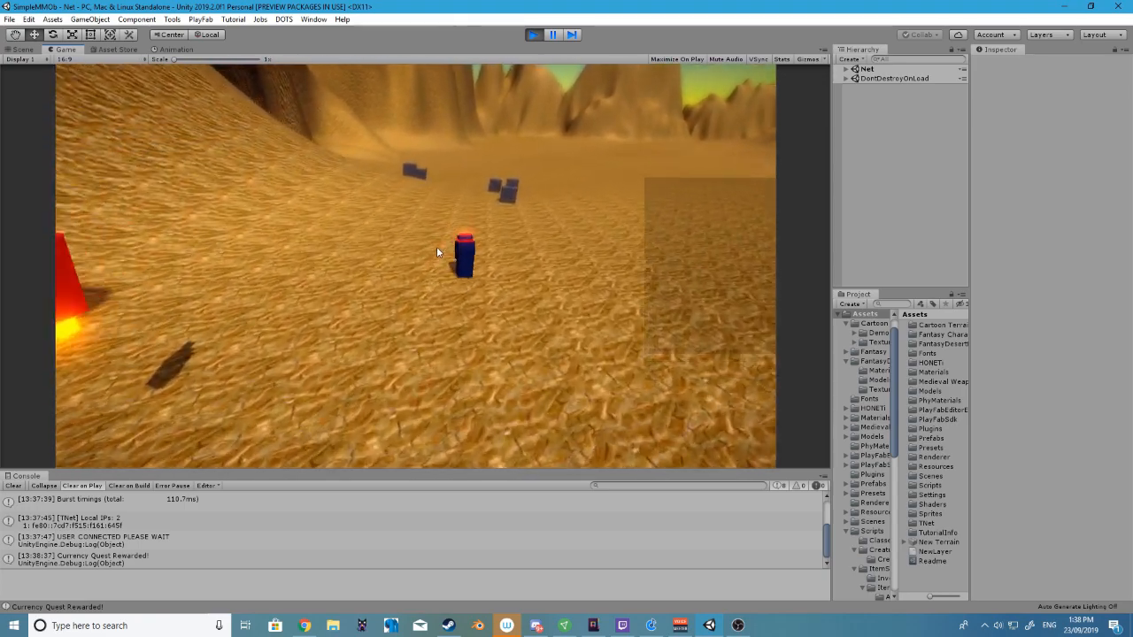
{"action": "key", "text": "w"}
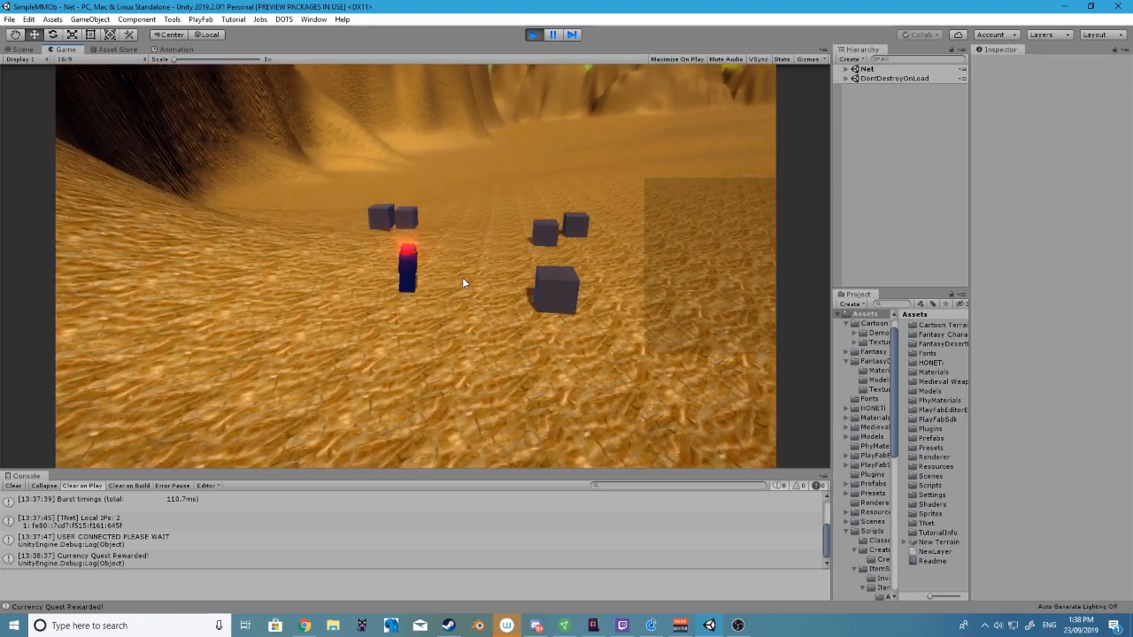
{"action": "key", "text": "d"}
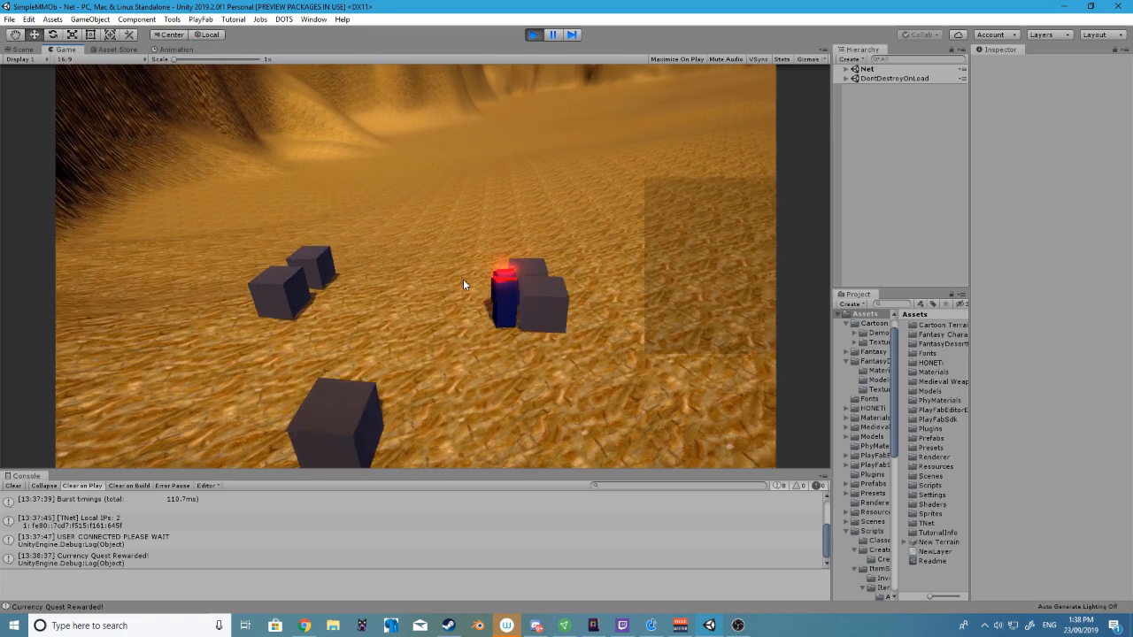
{"action": "key", "text": "s"}
{"action": "key", "text": "a"}
{"action": "key", "text": "s"}
{"action": "key", "text": "d"}
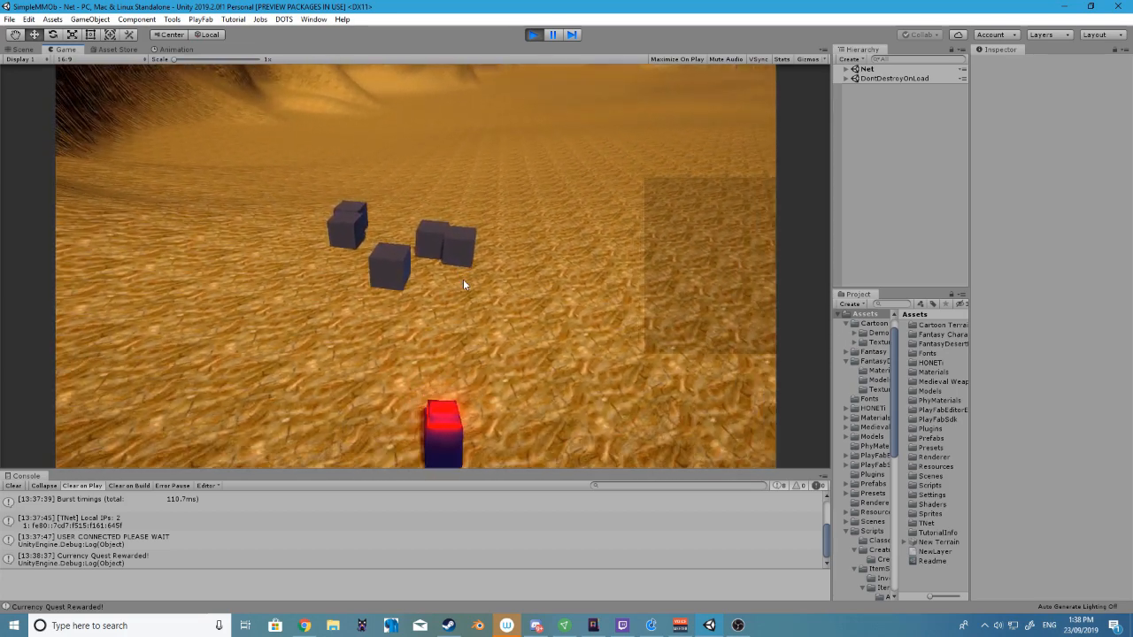
{"action": "key", "text": "a"}
{"action": "key", "text": "w"}
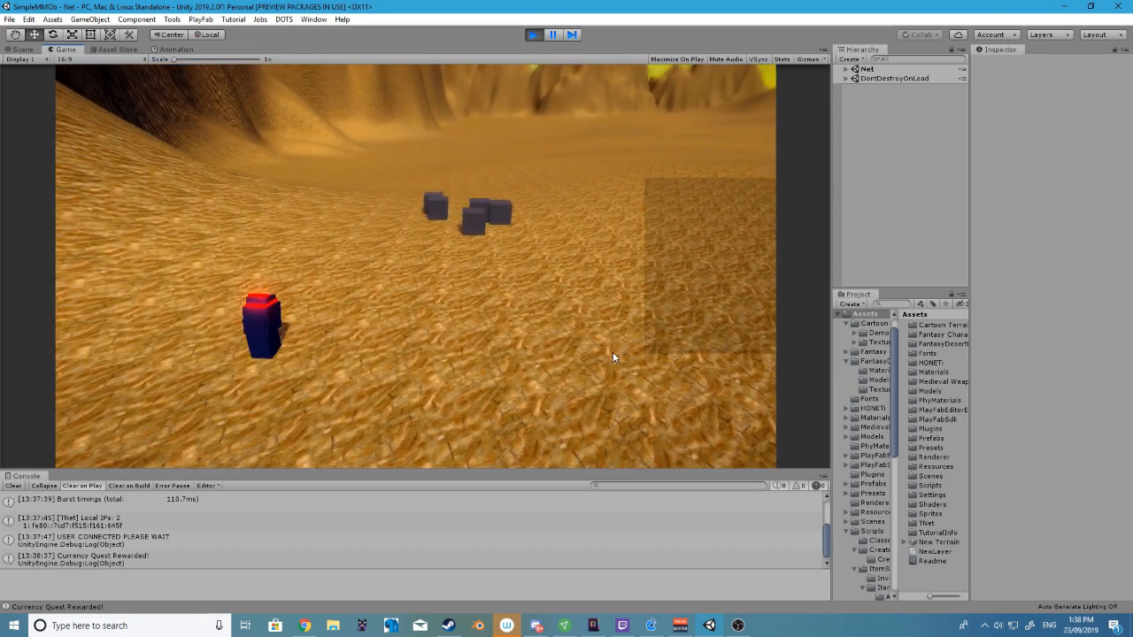
{"action": "key", "text": "d"}
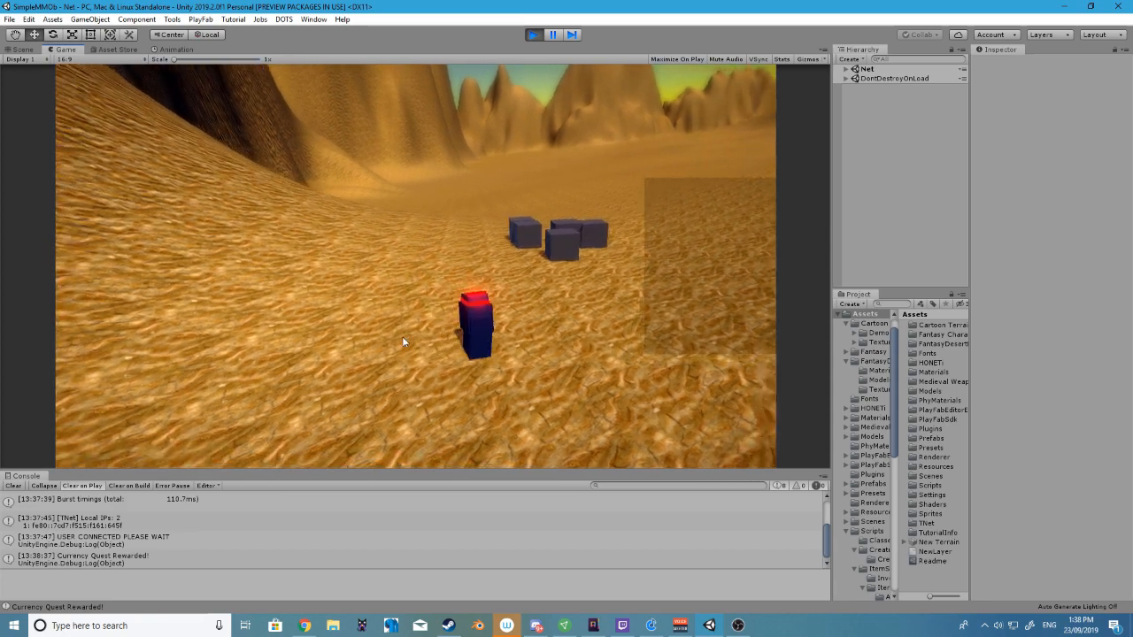
{"action": "key", "text": "s"}
{"action": "key", "text": "w"}
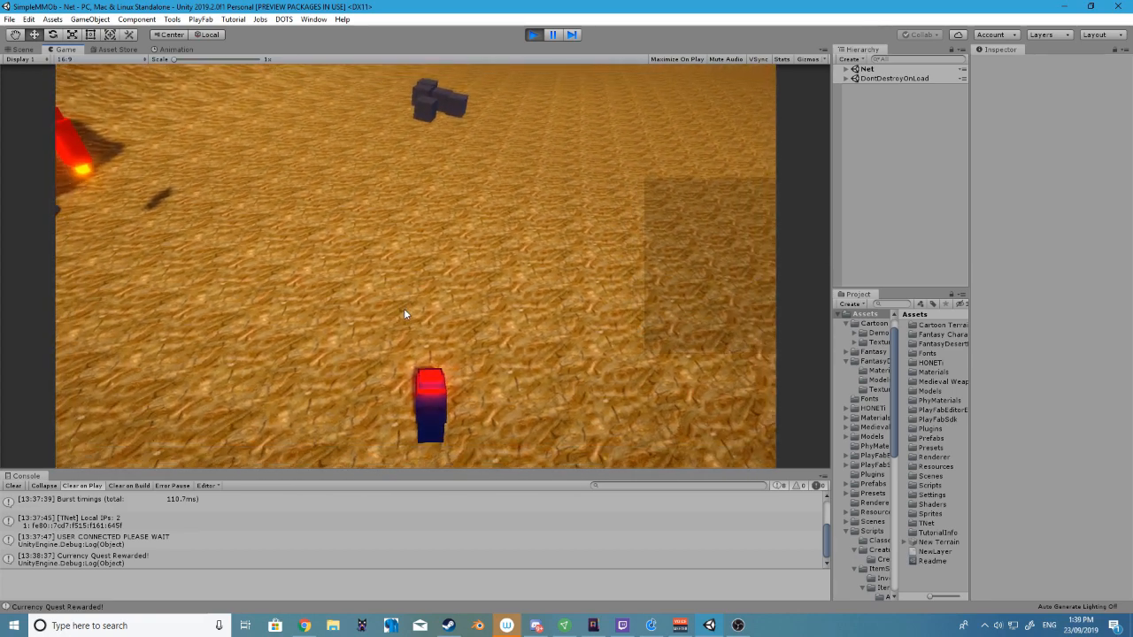
{"action": "key", "text": "a"}
{"action": "key", "text": "w"}
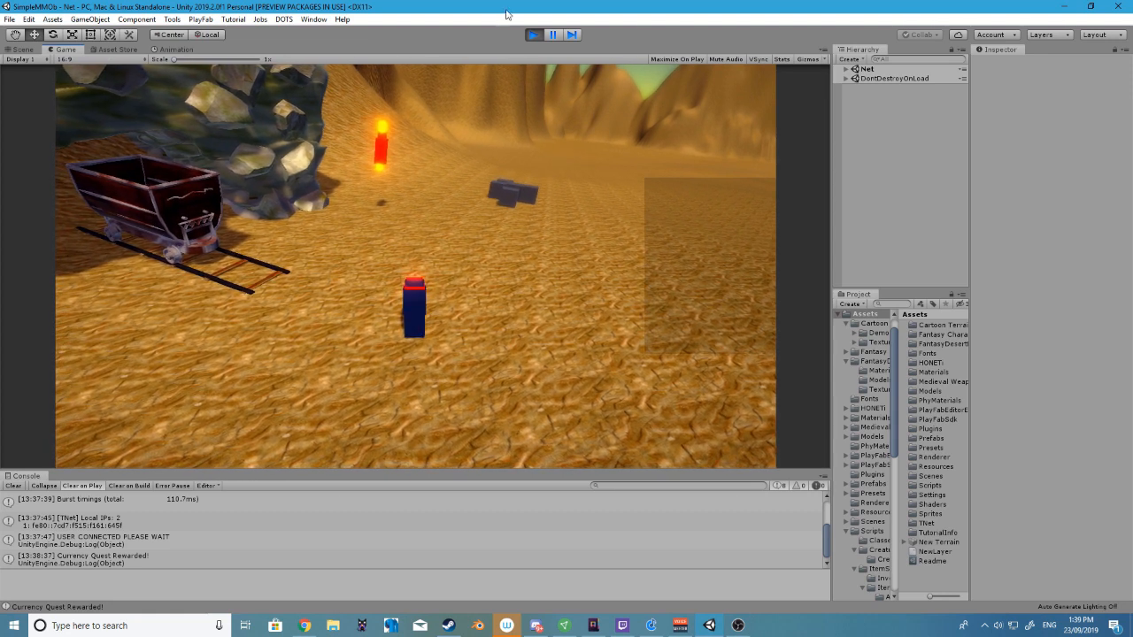
Exit play mode and enlarge the project browser and its folder tree to make the full folder names readable
{"action": "left_click", "coordinate": [533, 35]}
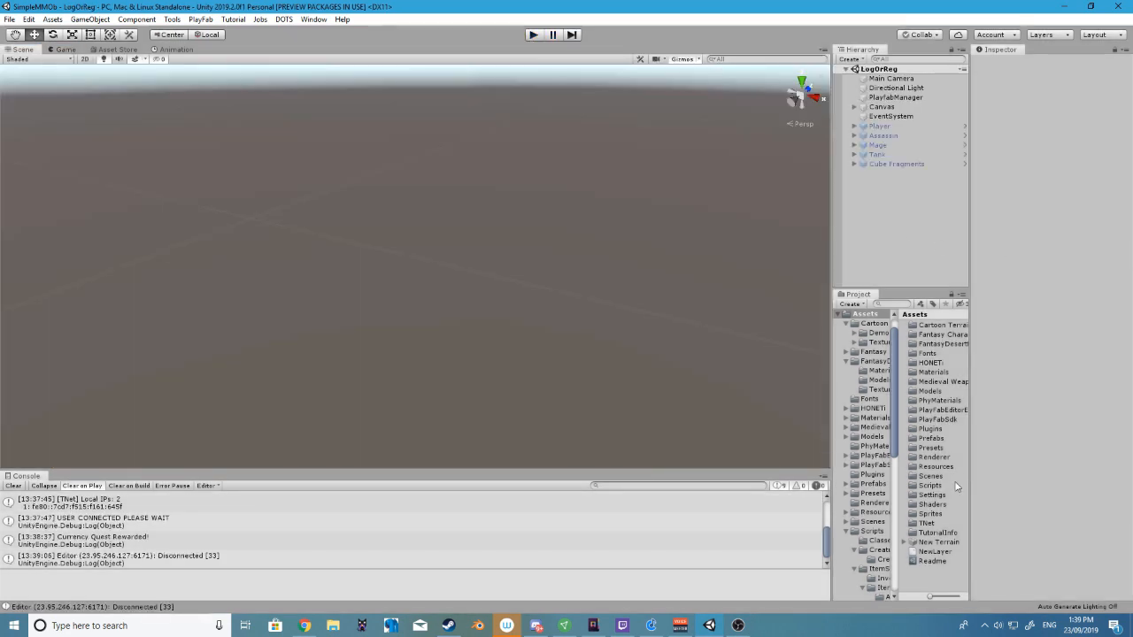
{"action": "scroll", "coordinate": [861, 477], "scroll_direction": "down", "scroll_amount": 4}
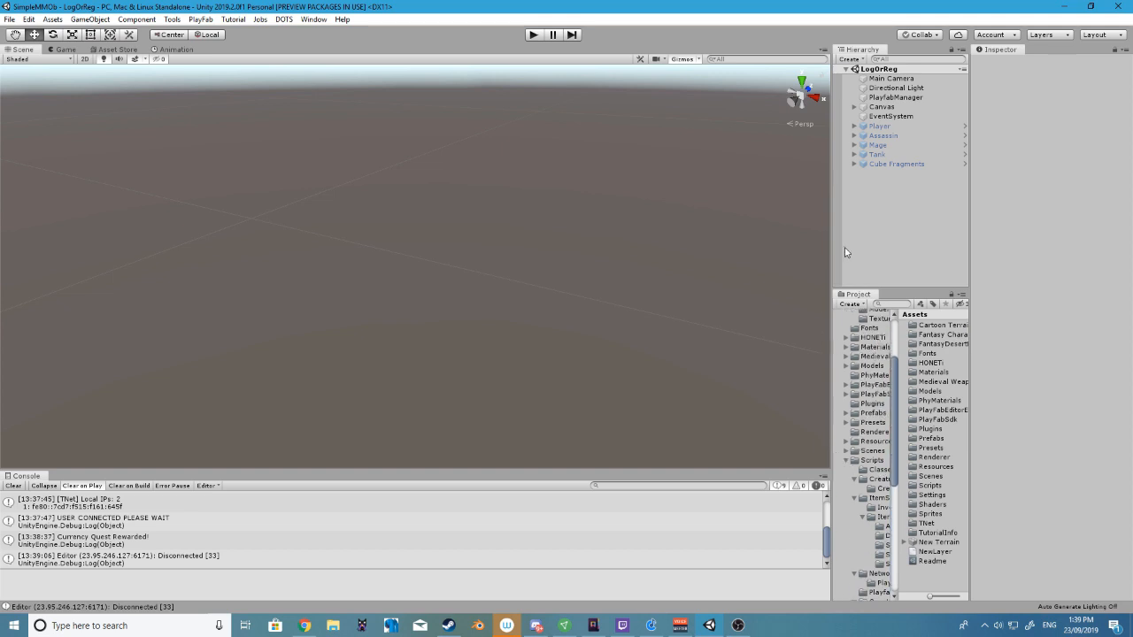
{"action": "left_click_drag", "start_coordinate": [829, 239], "coordinate": [692, 239]}
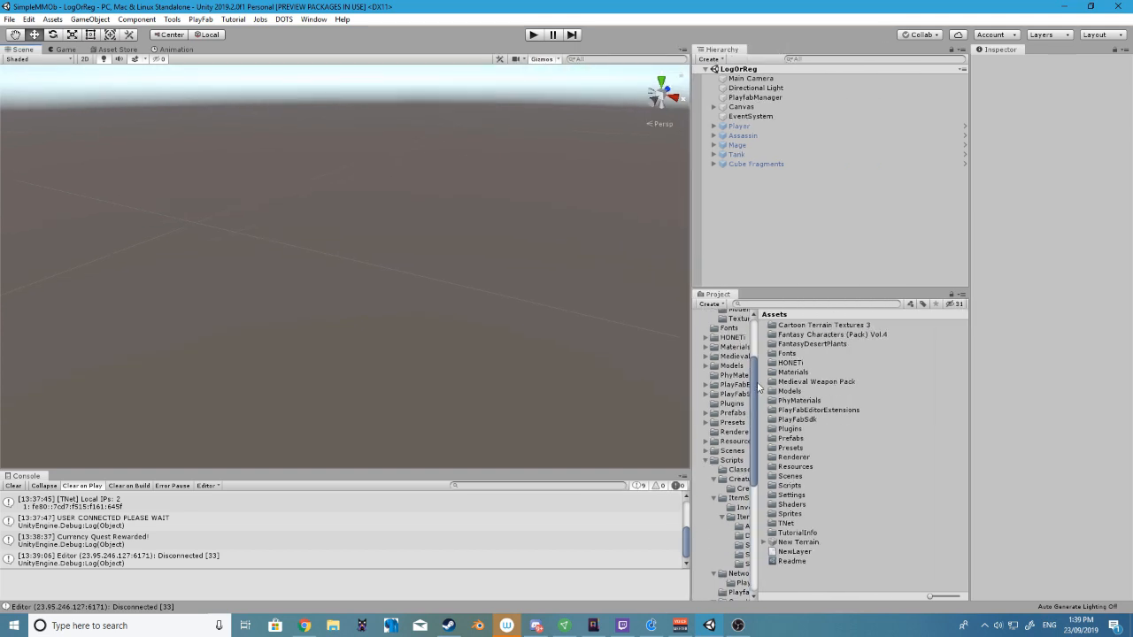
{"action": "left_click_drag", "start_coordinate": [758, 387], "coordinate": [869, 388]}
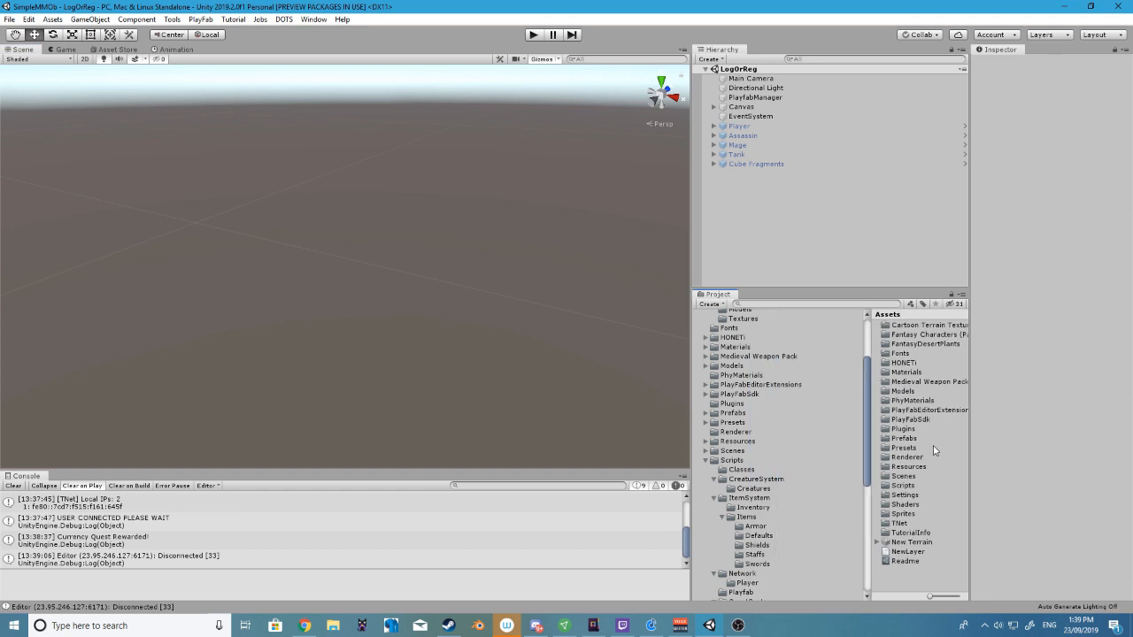
Try an inventory size of 9 on the Basic Inventory asset and reset the size to 0
{"action": "scroll", "coordinate": [777, 444], "scroll_direction": "down", "scroll_amount": 8}
{"action": "scroll", "coordinate": [777, 444], "scroll_direction": "up", "scroll_amount": 4}
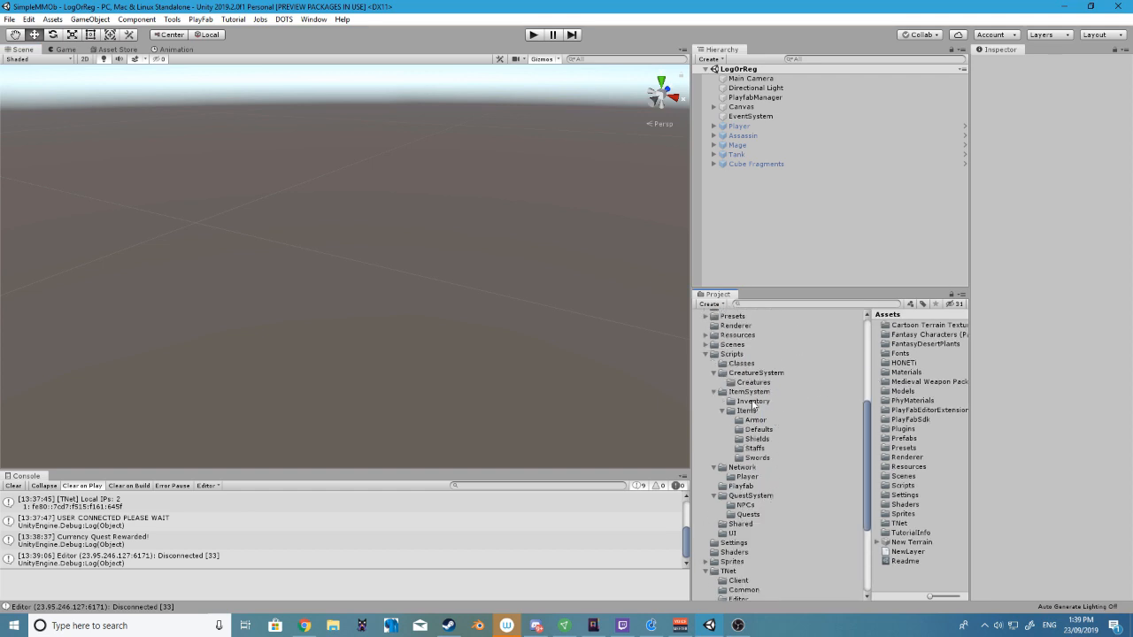
{"action": "left_click", "coordinate": [748, 402]}
{"action": "left_click", "coordinate": [909, 325]}
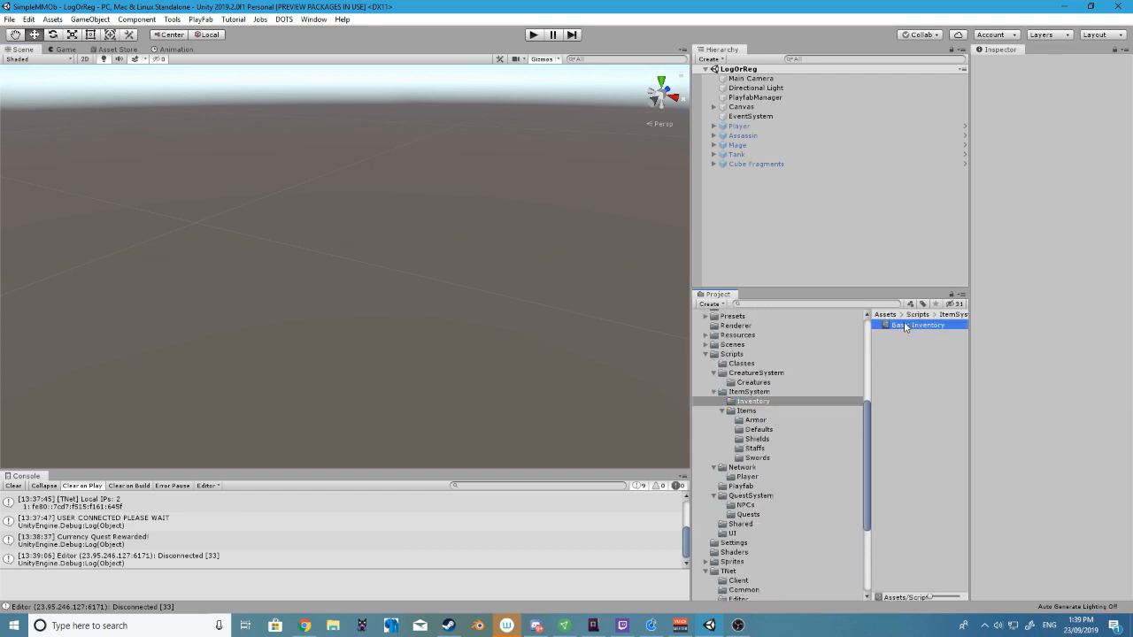
{"action": "left_click", "coordinate": [1066, 108]}
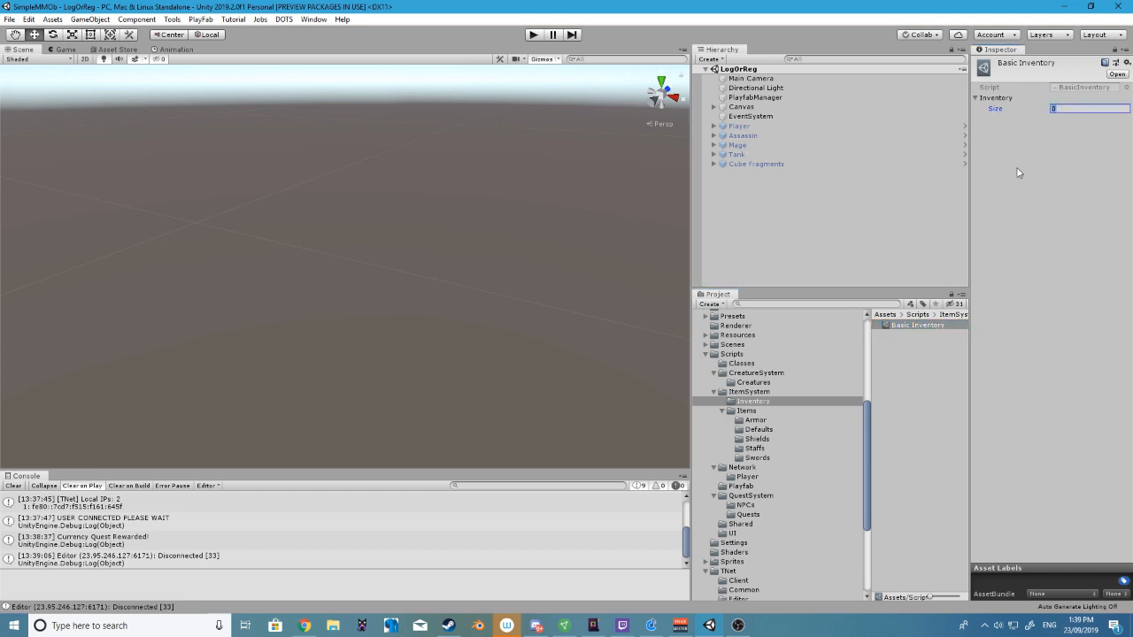
{"action": "type", "text": "9"}
{"action": "key", "text": "Return"}
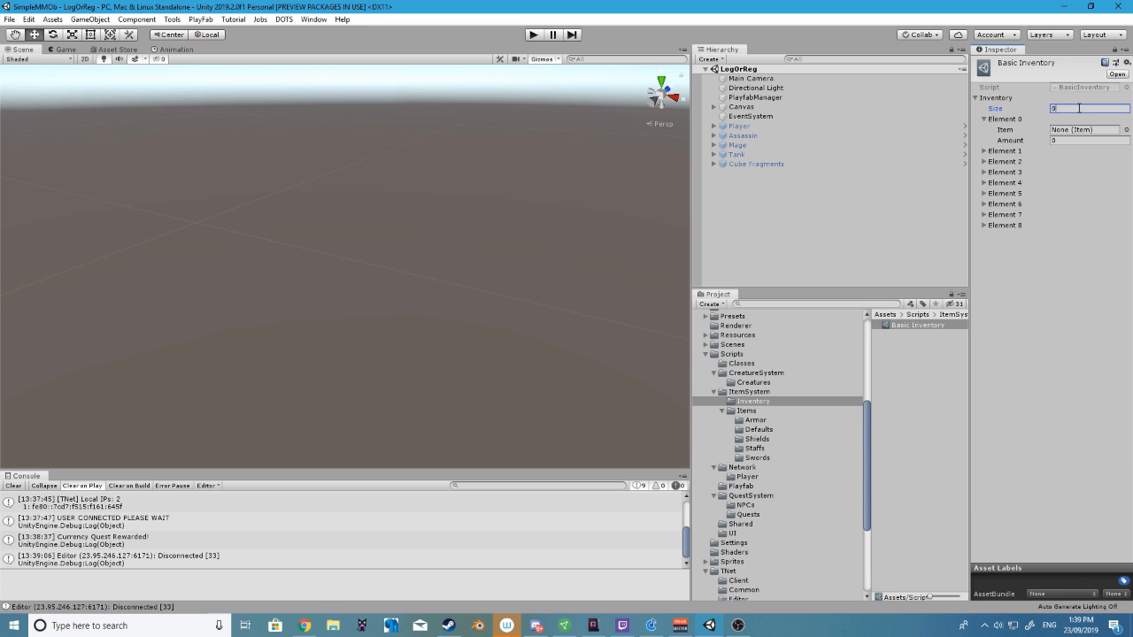
{"action": "key", "text": "Return"}
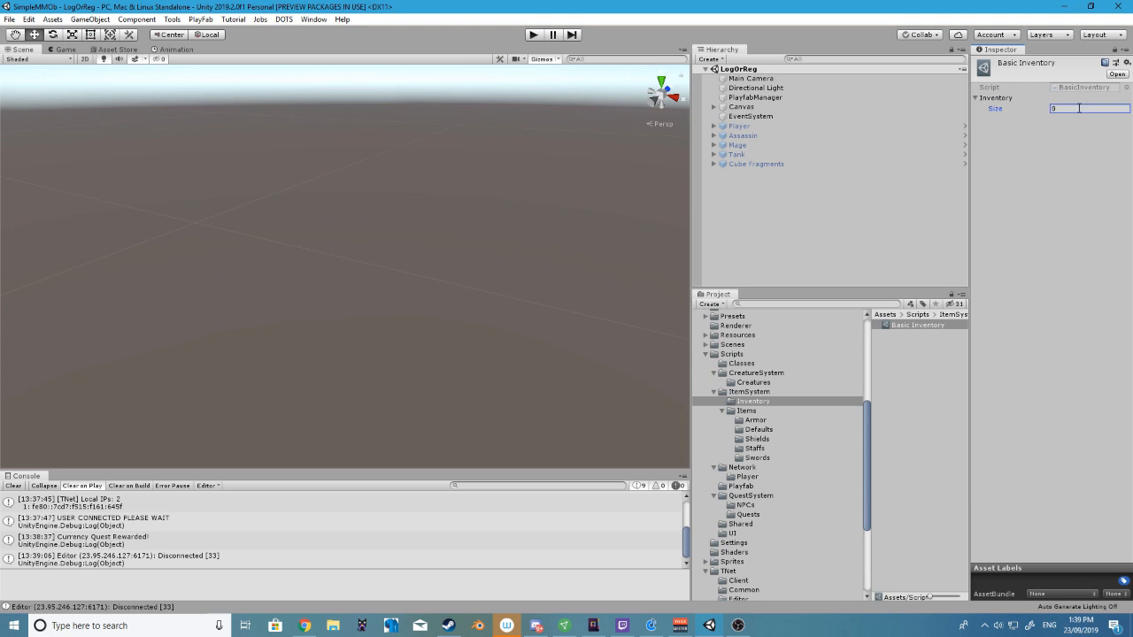
Open the Rusted Head Armor asset from the item system's Armor folder for inspection
{"action": "left_click", "coordinate": [754, 401]}
{"action": "left_click", "coordinate": [748, 419]}
{"action": "left_click", "coordinate": [741, 410]}
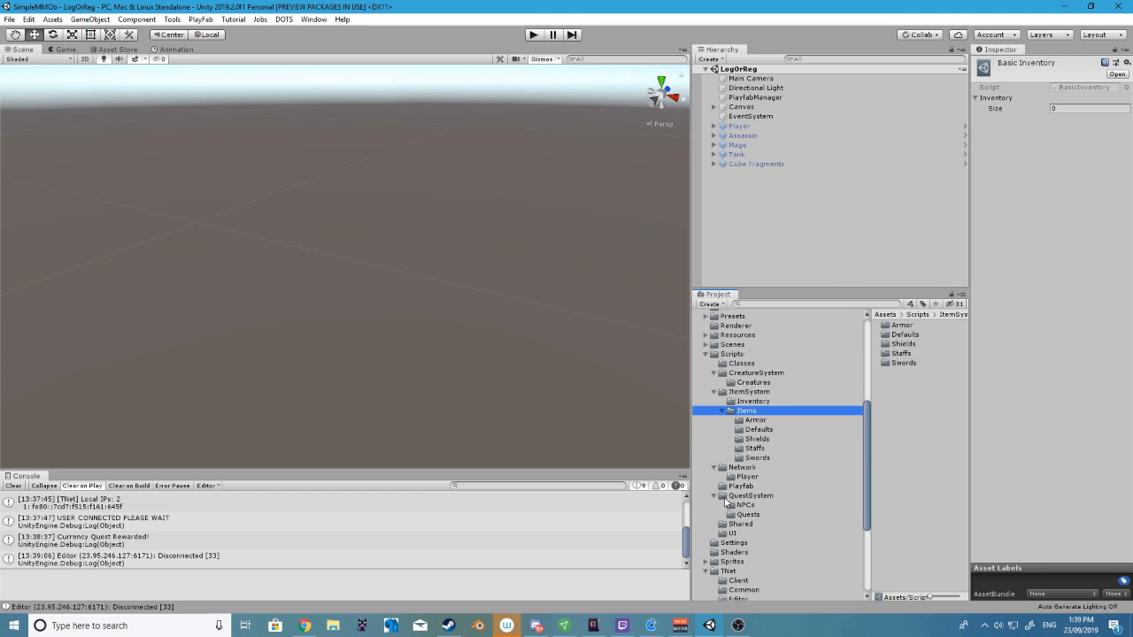
{"action": "double_click", "coordinate": [902, 325]}
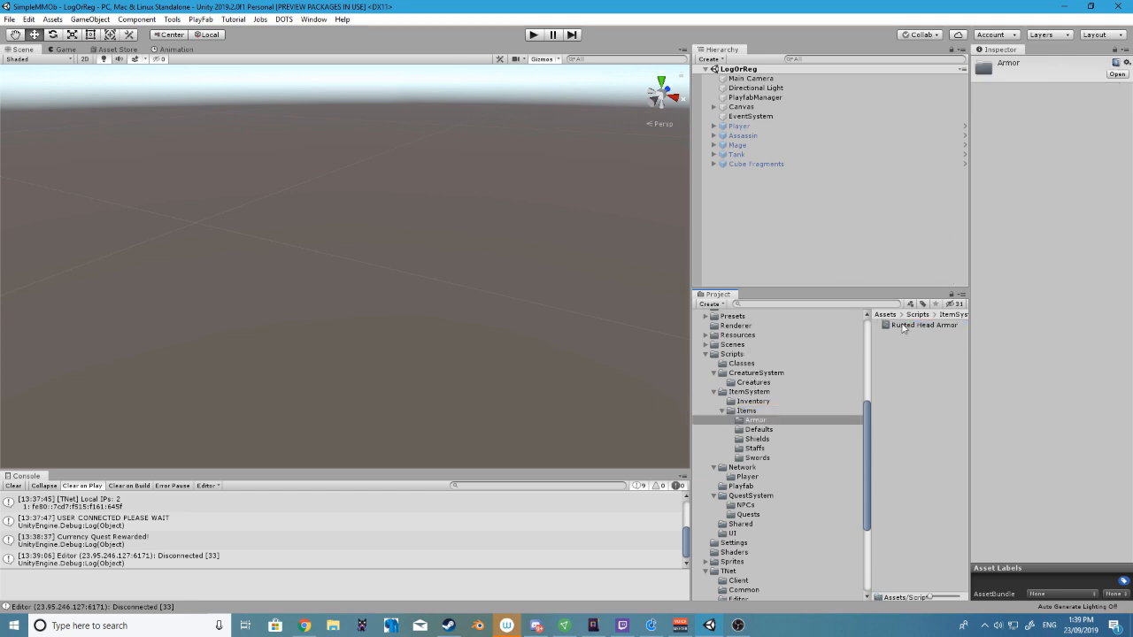
{"action": "left_click", "coordinate": [912, 327]}
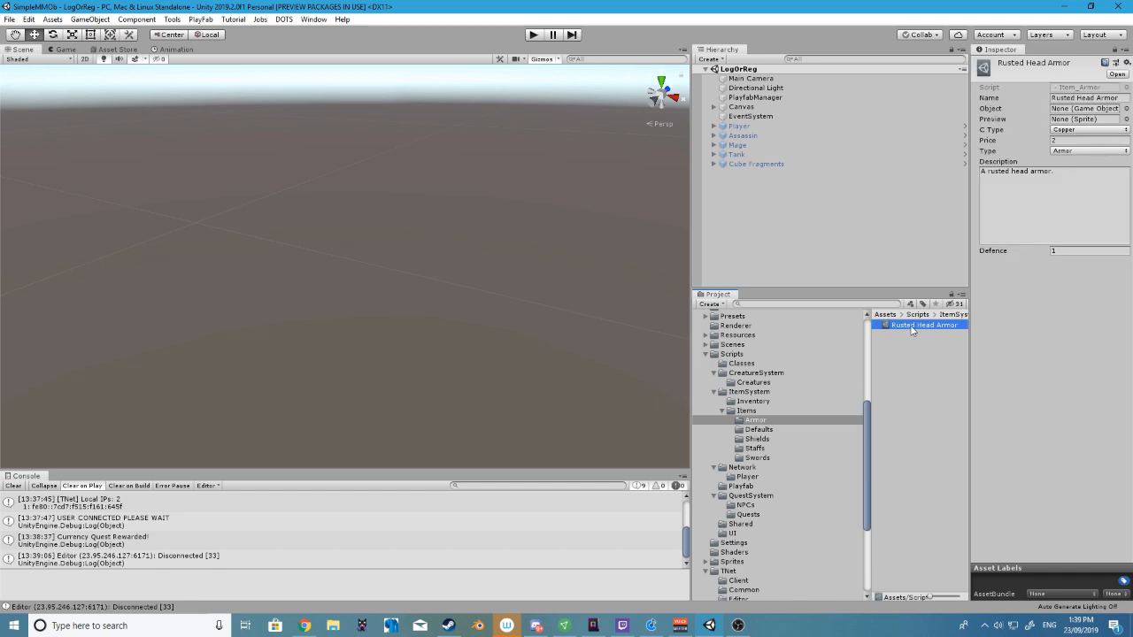
Examine the Rusted Head Armor's name, its available currency types and item types, and its defence value
{"action": "left_click", "coordinate": [1119, 97]}
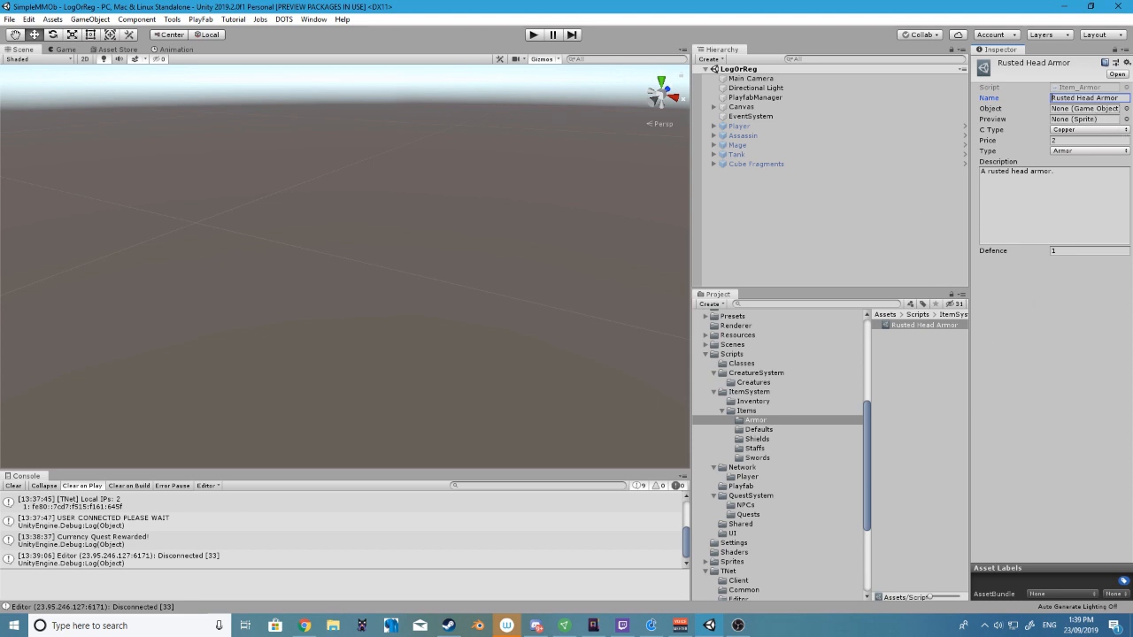
{"action": "left_click", "coordinate": [1080, 130]}
{"action": "left_click", "coordinate": [1006, 194]}
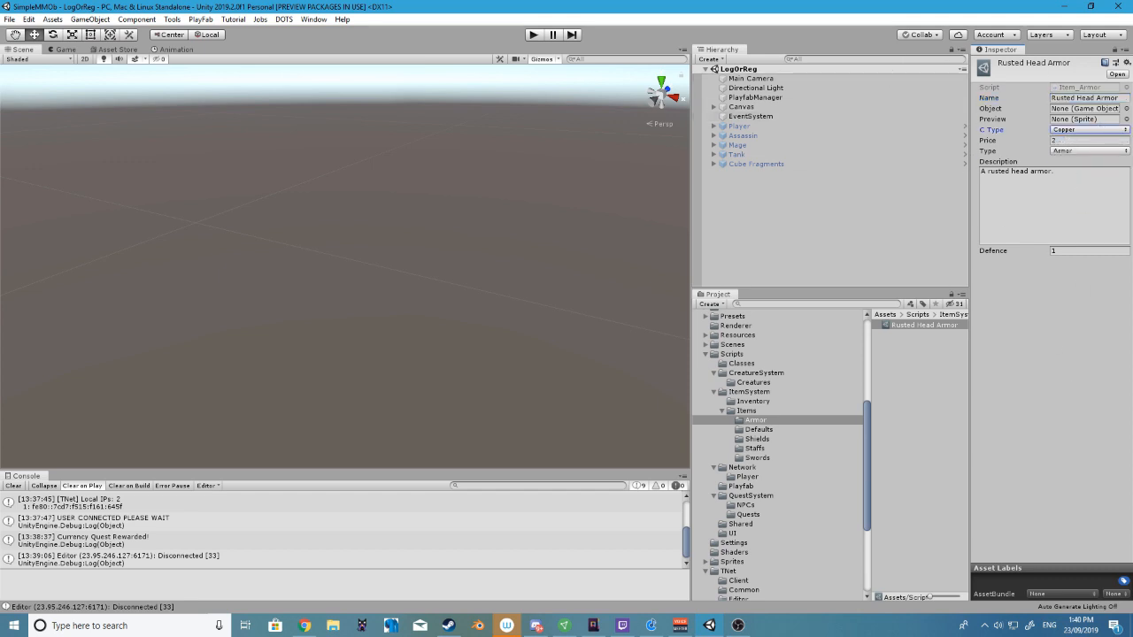
{"action": "left_click", "coordinate": [1079, 133]}
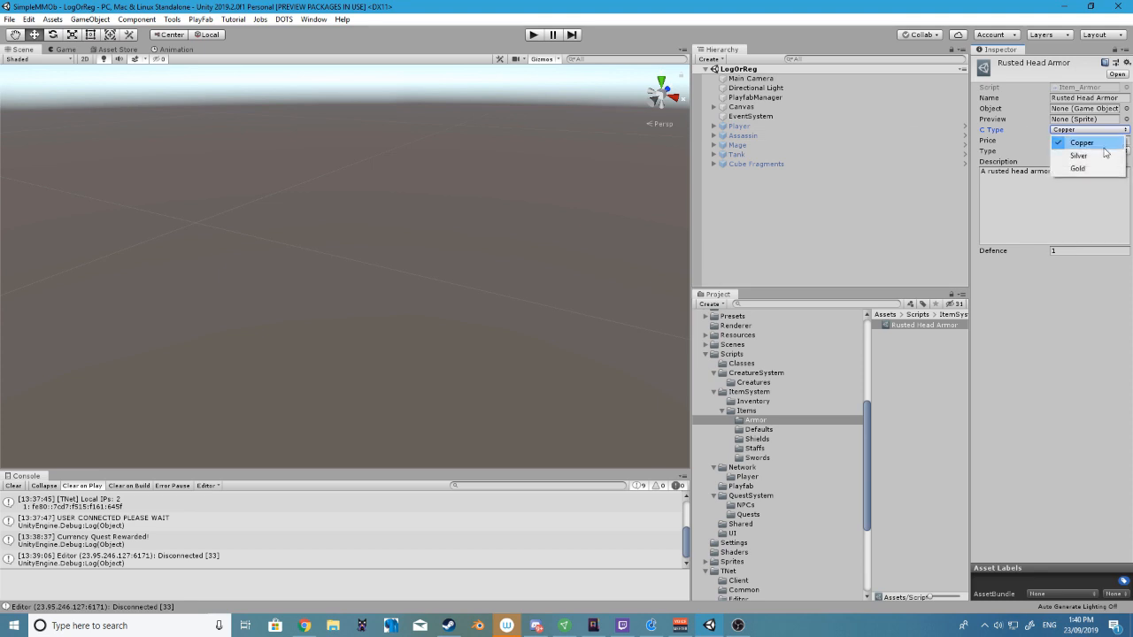
{"action": "left_click", "coordinate": [1010, 301]}
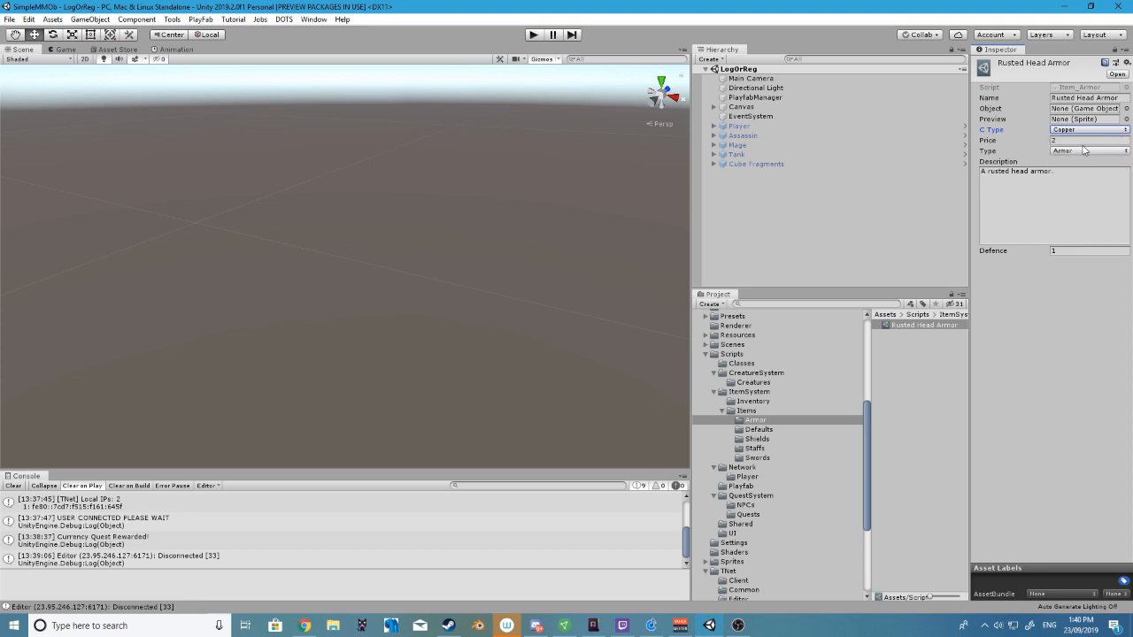
{"action": "left_click", "coordinate": [1060, 131]}
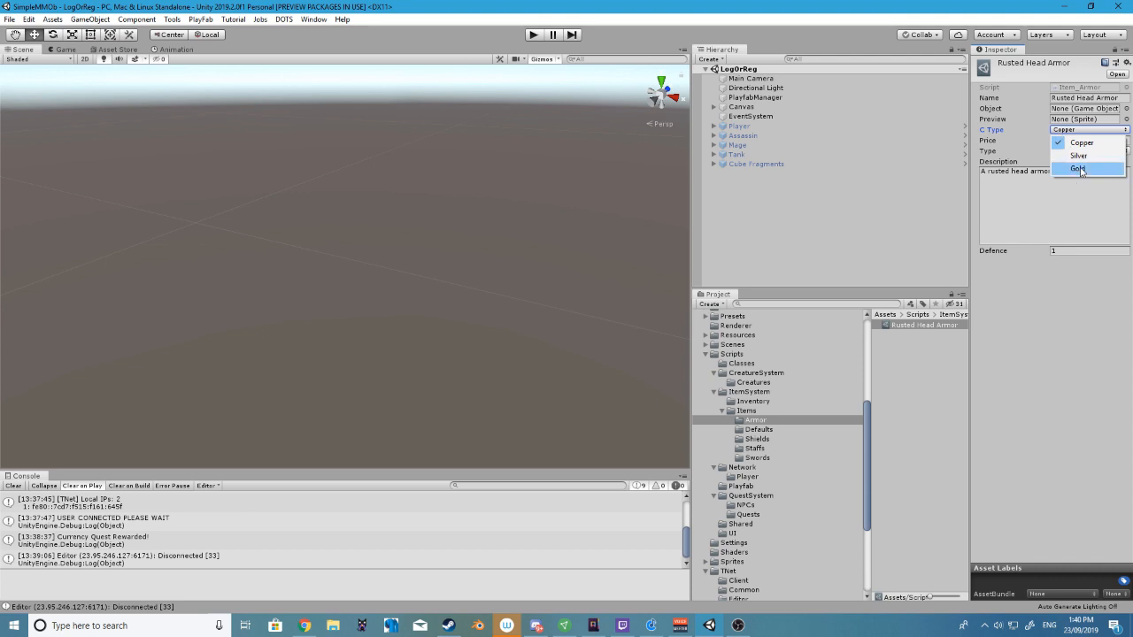
{"action": "left_click", "coordinate": [1072, 270]}
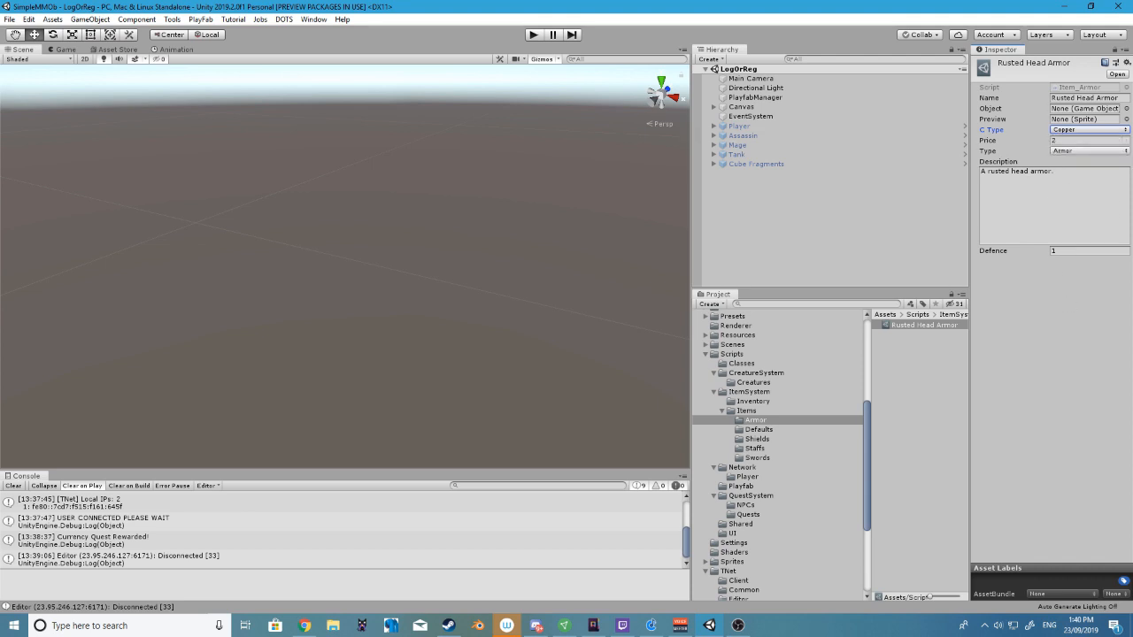
{"action": "left_click", "coordinate": [1080, 152]}
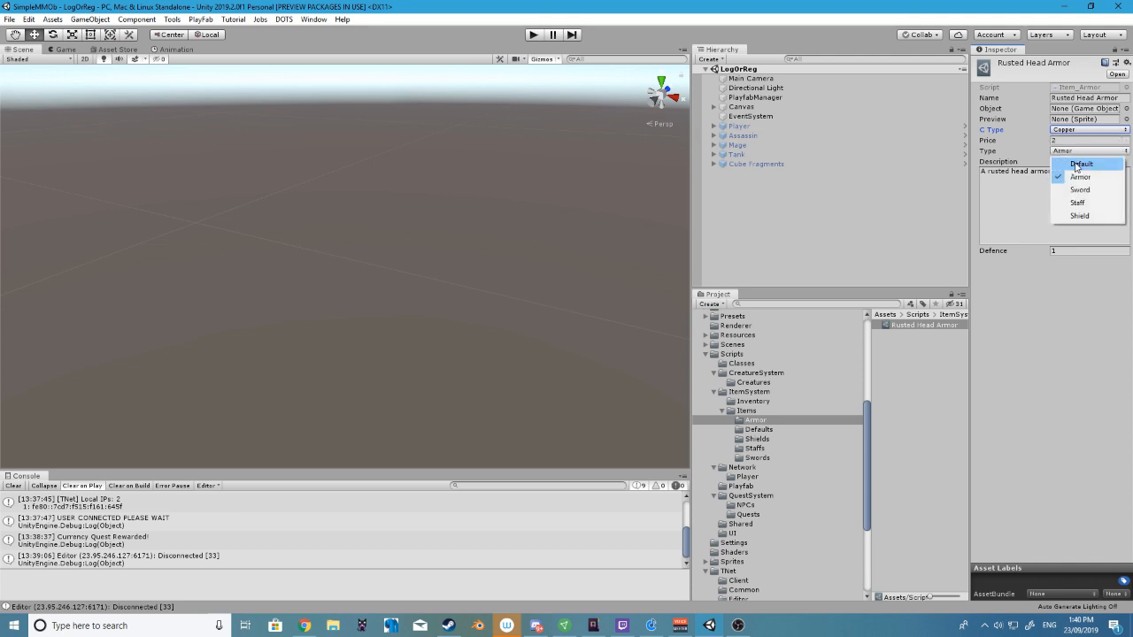
{"action": "left_click", "coordinate": [1031, 352]}
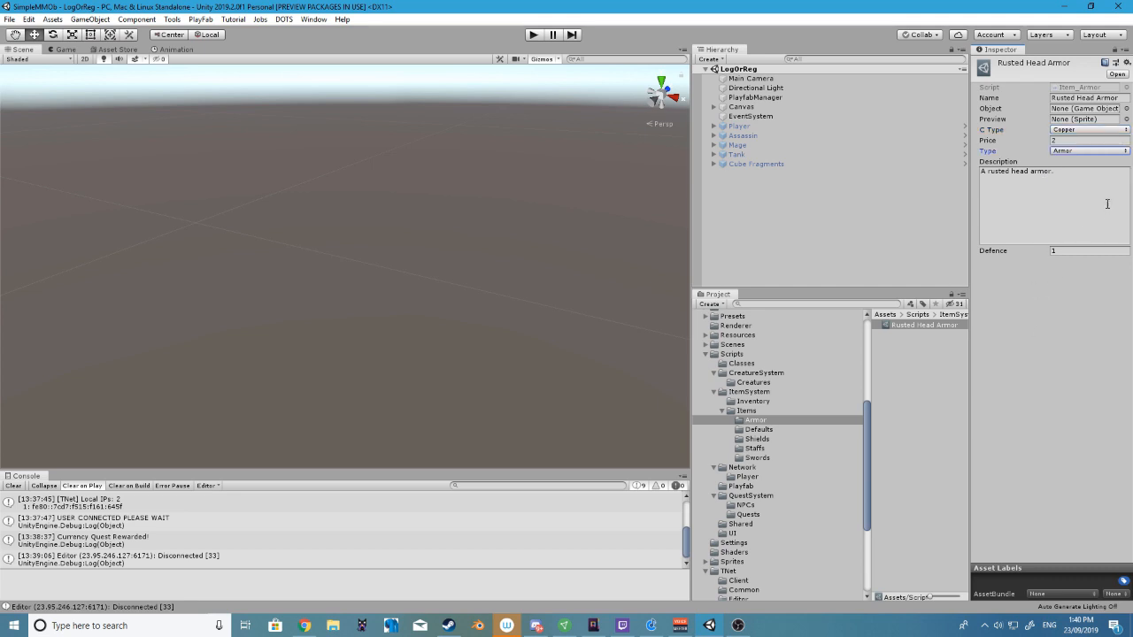
{"action": "left_click", "coordinate": [1076, 252]}
{"action": "left_click", "coordinate": [1088, 291]}
Create a Sword item asset in the Items folder, keep its default name, and inspect its empty fields
{"action": "left_click", "coordinate": [748, 412]}
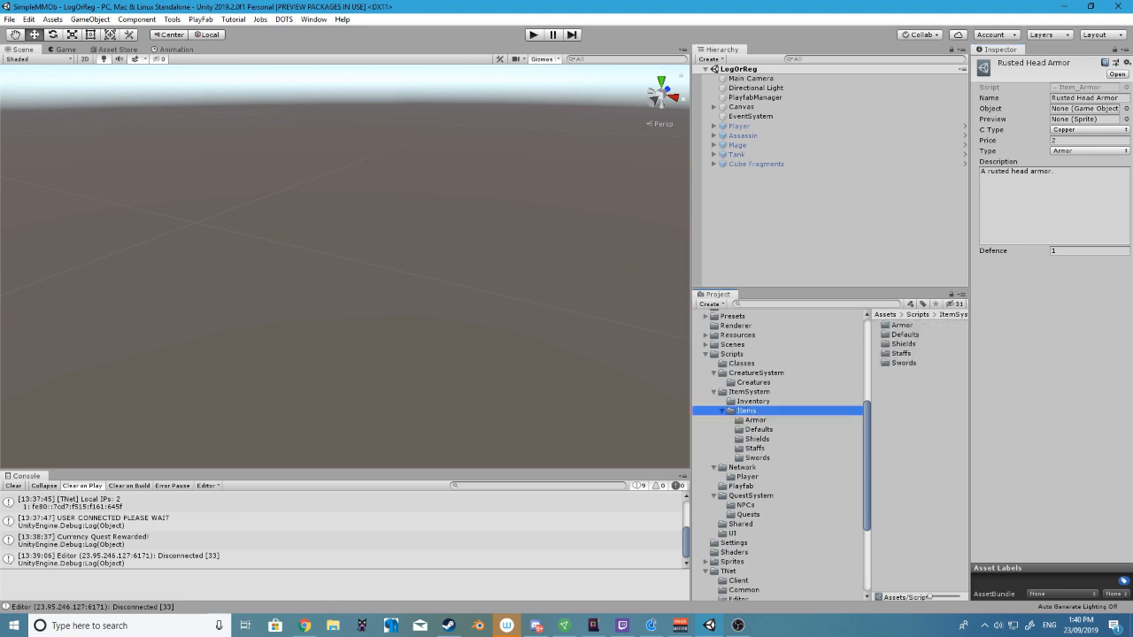
{"action": "right_click", "coordinate": [915, 411]}
{"action": "mouse_move", "coordinate": [959, 127]}
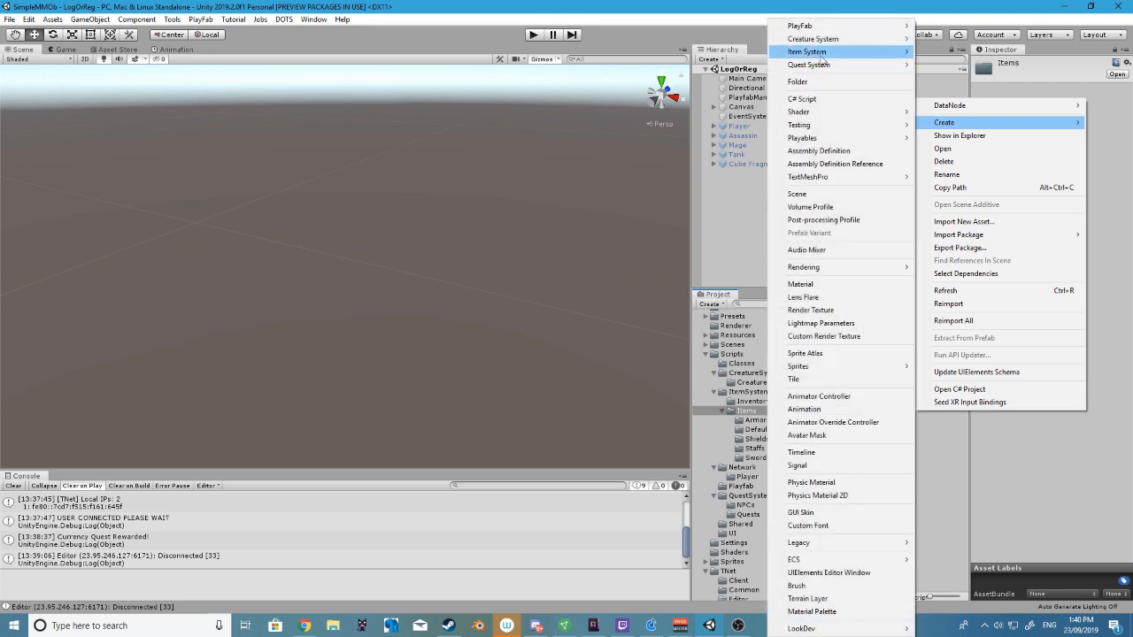
{"action": "mouse_move", "coordinate": [814, 53]}
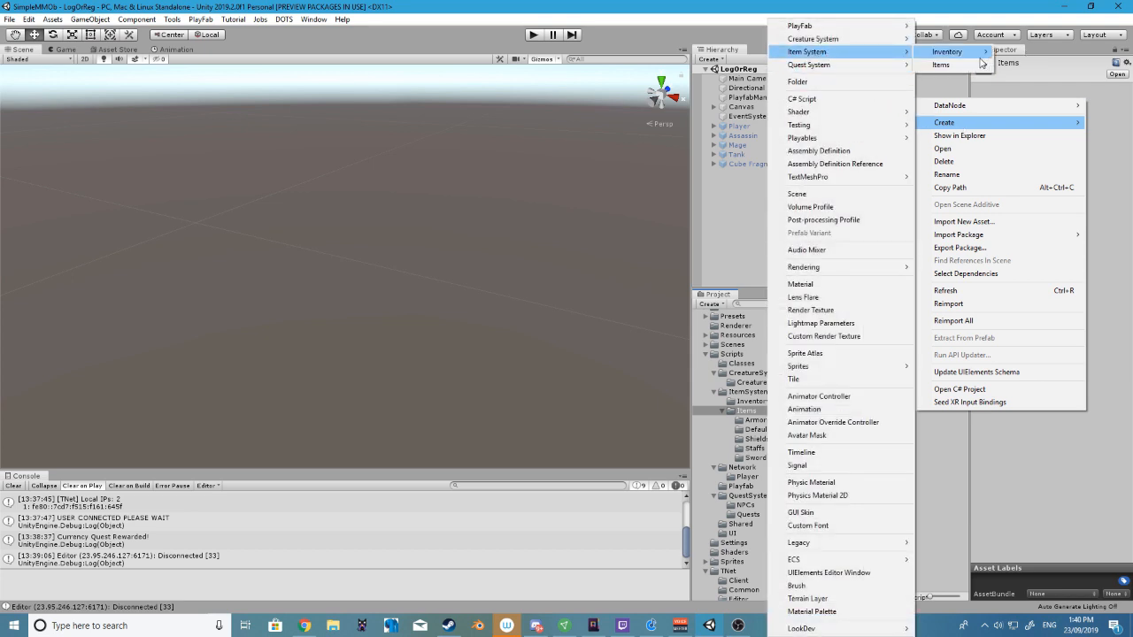
{"action": "mouse_move", "coordinate": [977, 58]}
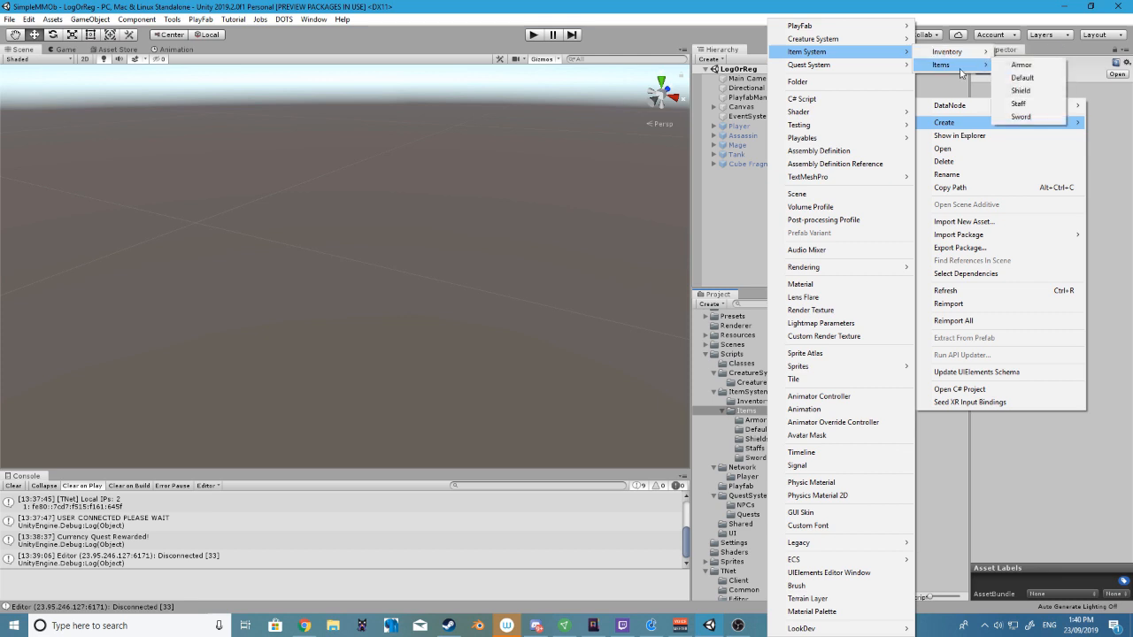
{"action": "left_click", "coordinate": [1022, 117]}
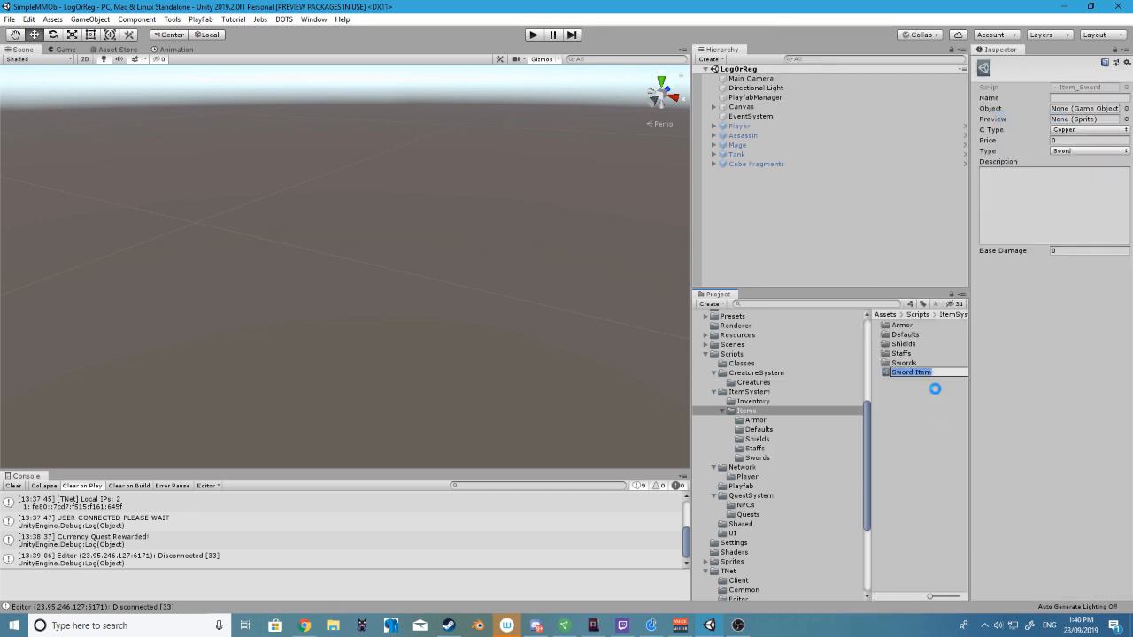
{"action": "key", "text": "Return"}
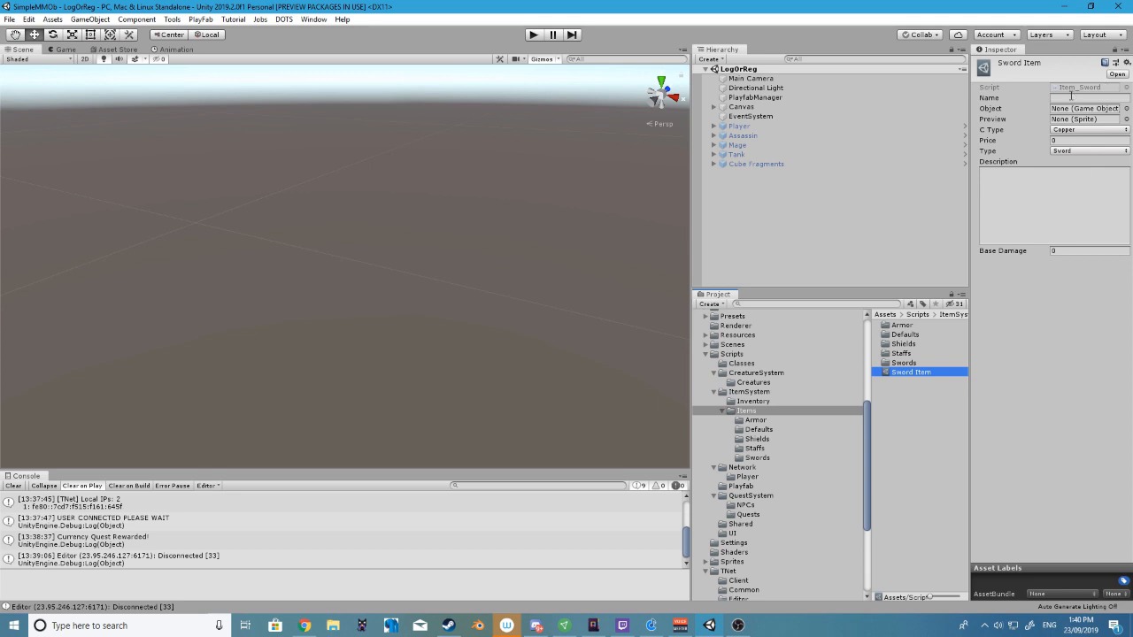
{"action": "left_click", "coordinate": [1076, 98]}
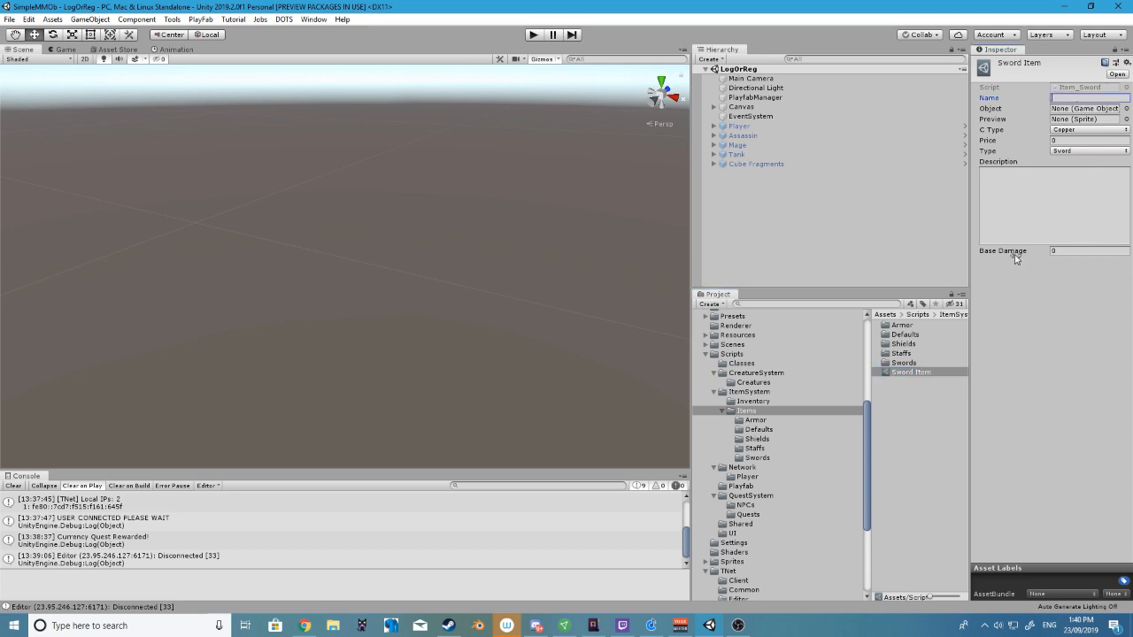
Delete the new Sword Item asset from the Items folder
{"action": "left_click", "coordinate": [899, 373]}
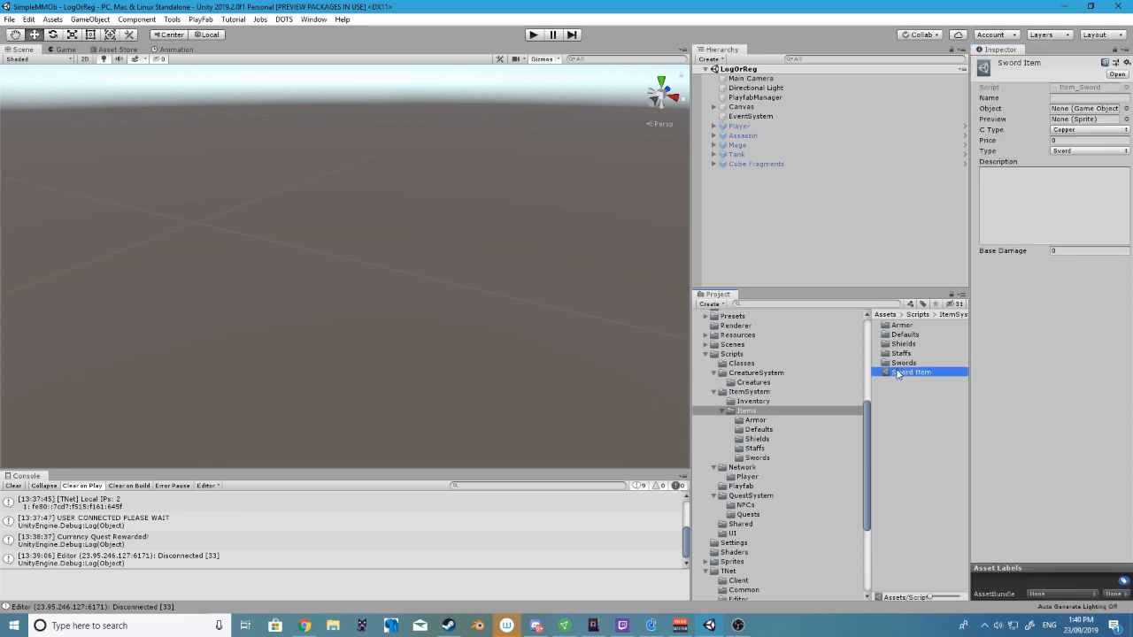
{"action": "key", "text": "Delete"}
{"action": "left_click", "coordinate": [599, 336]}
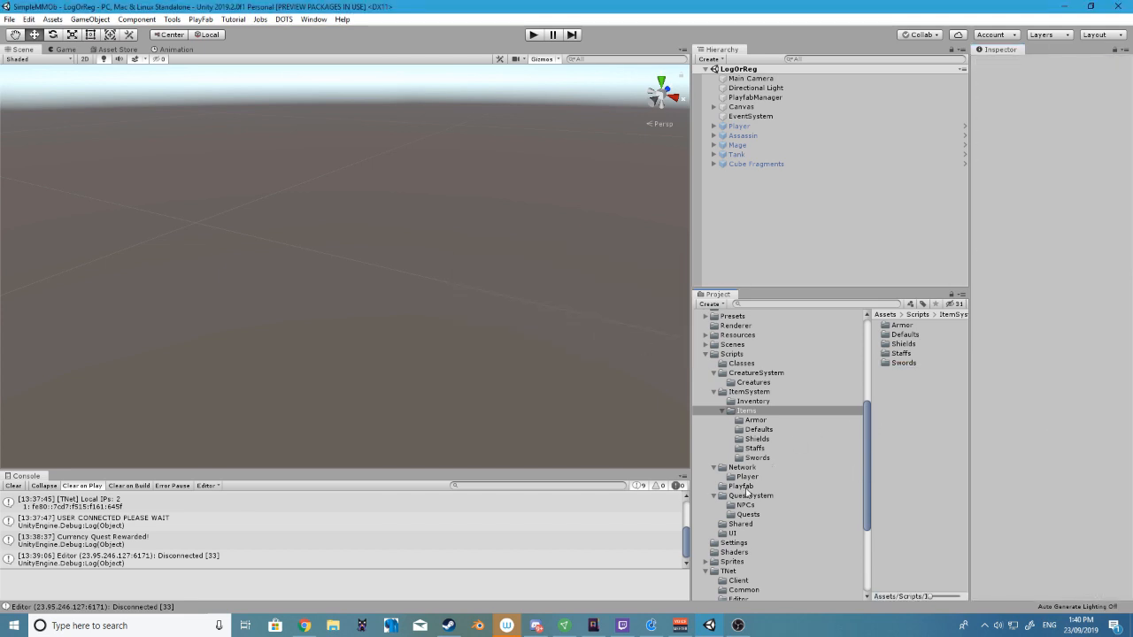
Open the Collect Cube Fragments quest from the quest system's Quests folder and widen the area showing its properties
{"action": "left_click", "coordinate": [745, 497]}
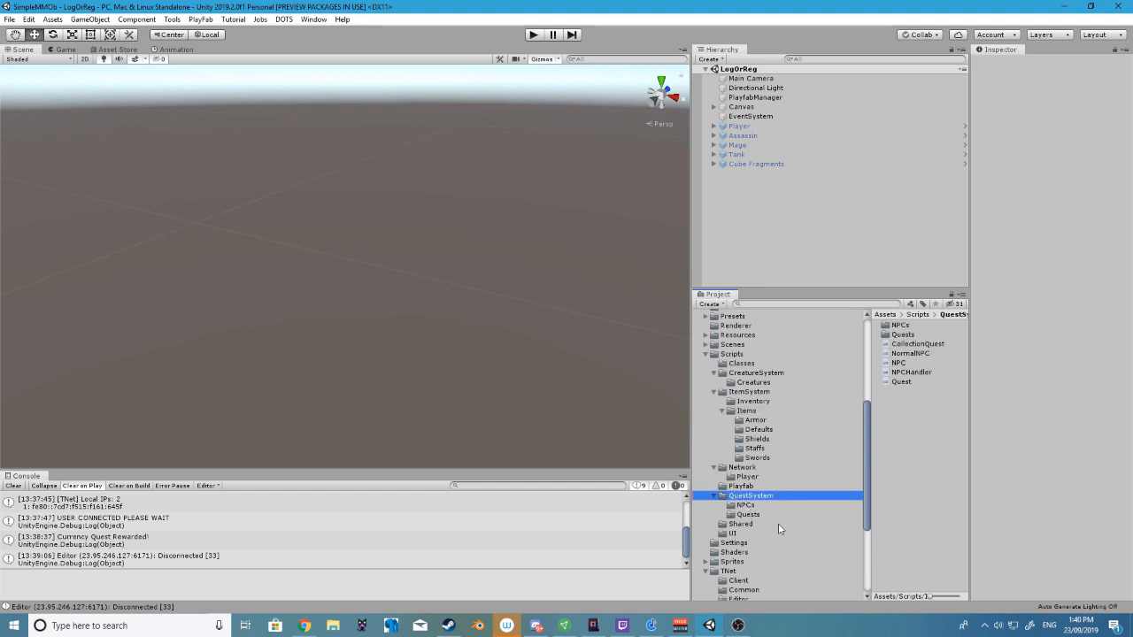
{"action": "left_click", "coordinate": [748, 515]}
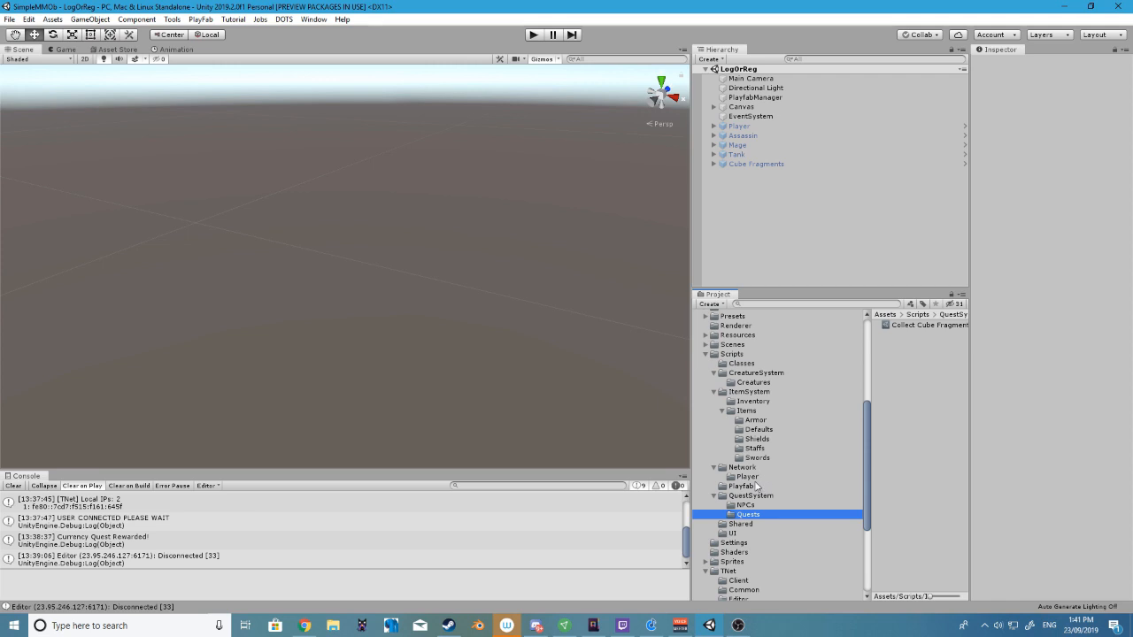
{"action": "left_click", "coordinate": [899, 325]}
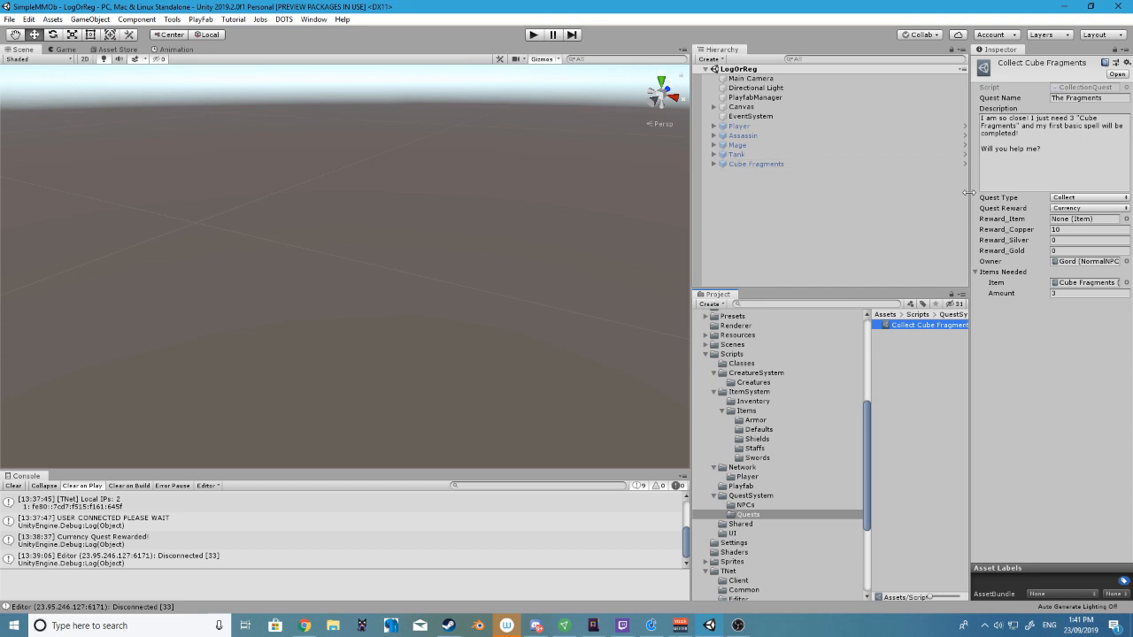
{"action": "left_click_drag", "start_coordinate": [971, 197], "coordinate": [867, 196]}
Examine the Collect Cube Fragments quest's name, description text and available quest types
{"action": "left_click", "coordinate": [1033, 98]}
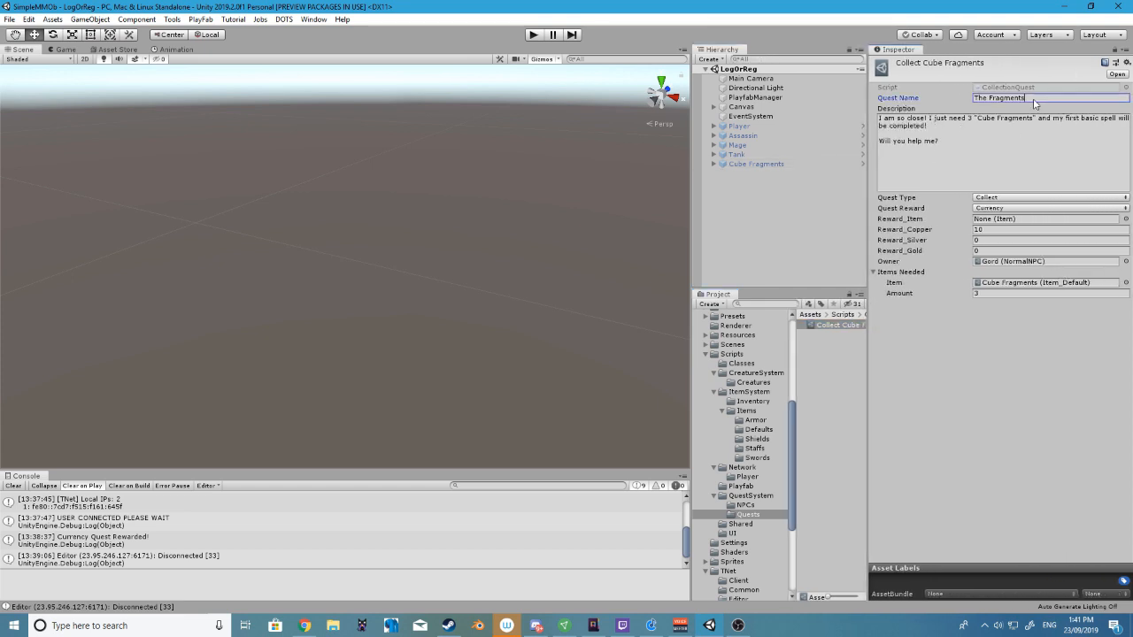
{"action": "left_click", "coordinate": [878, 124]}
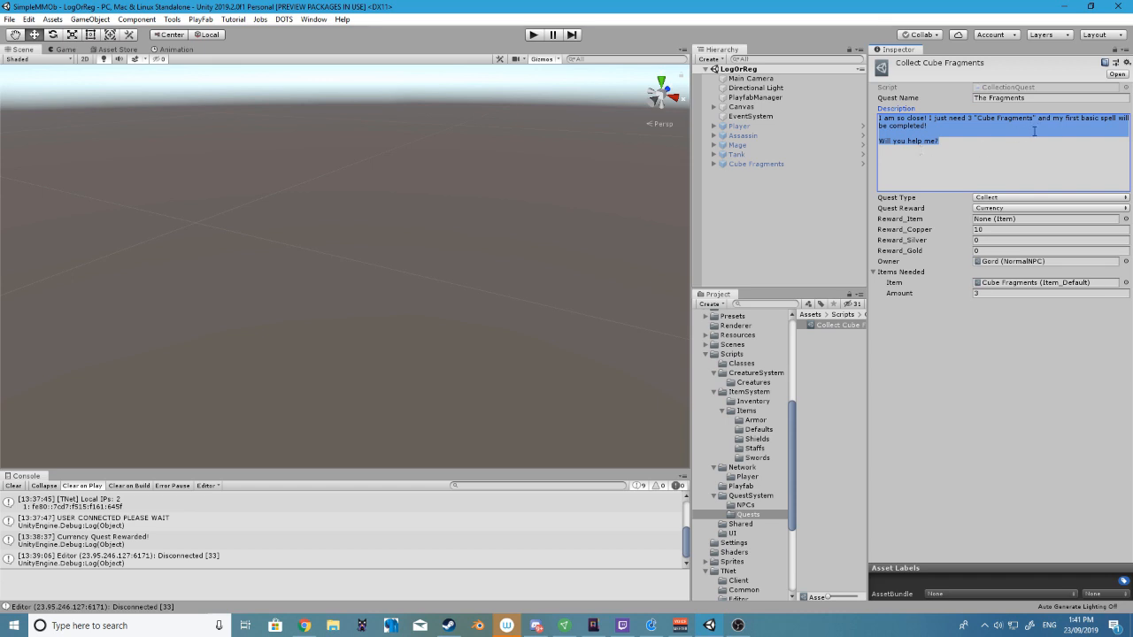
{"action": "left_click", "coordinate": [980, 169]}
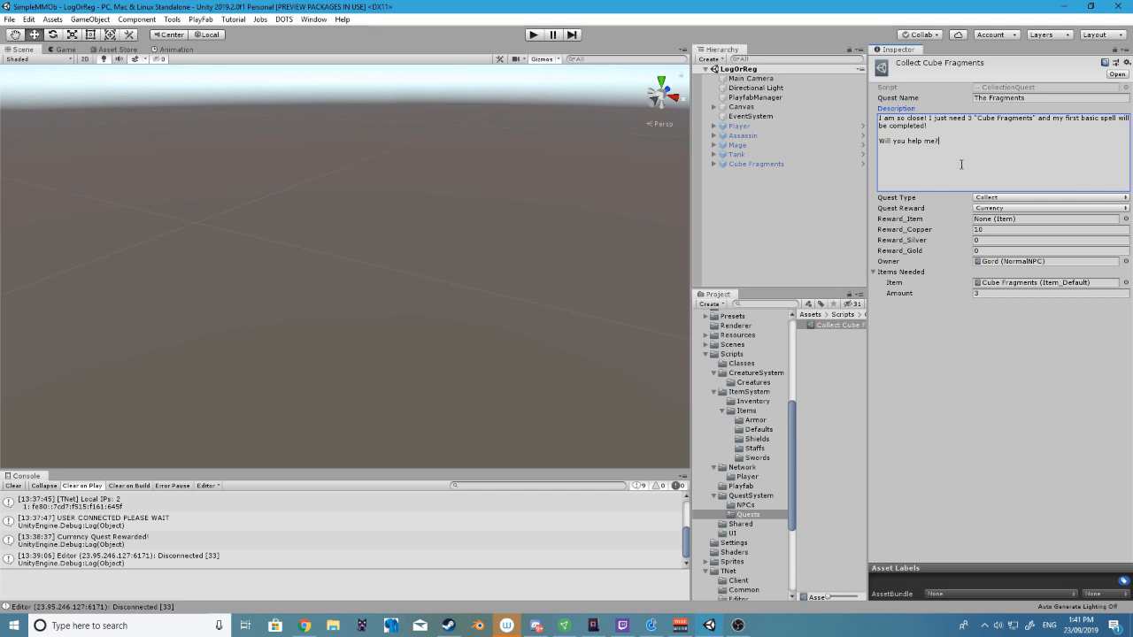
{"action": "left_click", "coordinate": [979, 198]}
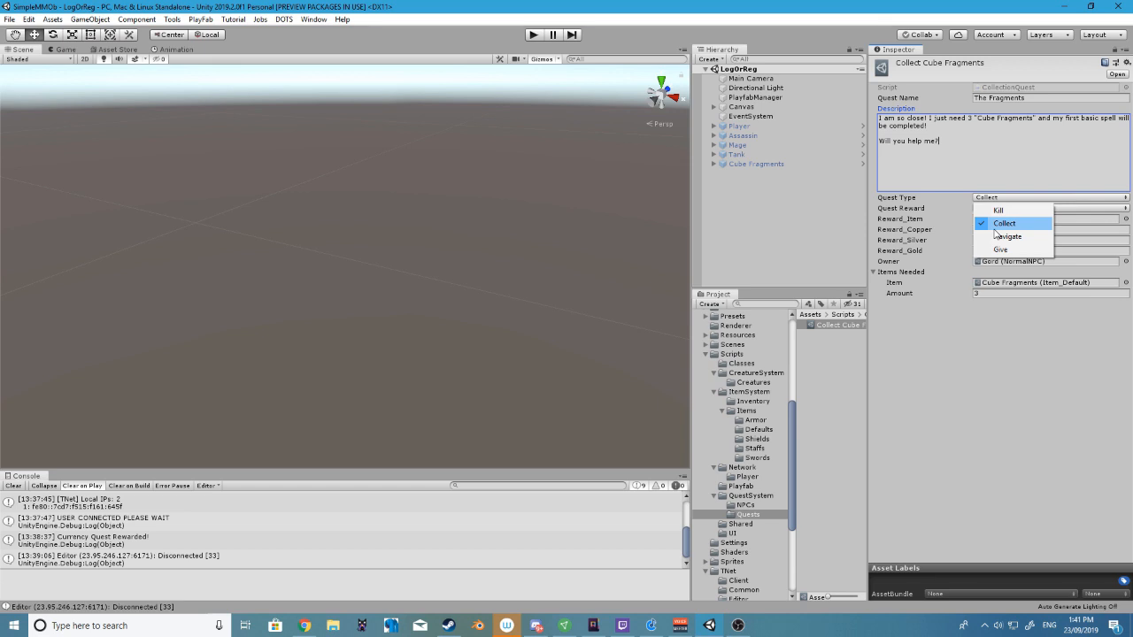
{"action": "left_click", "coordinate": [953, 442]}
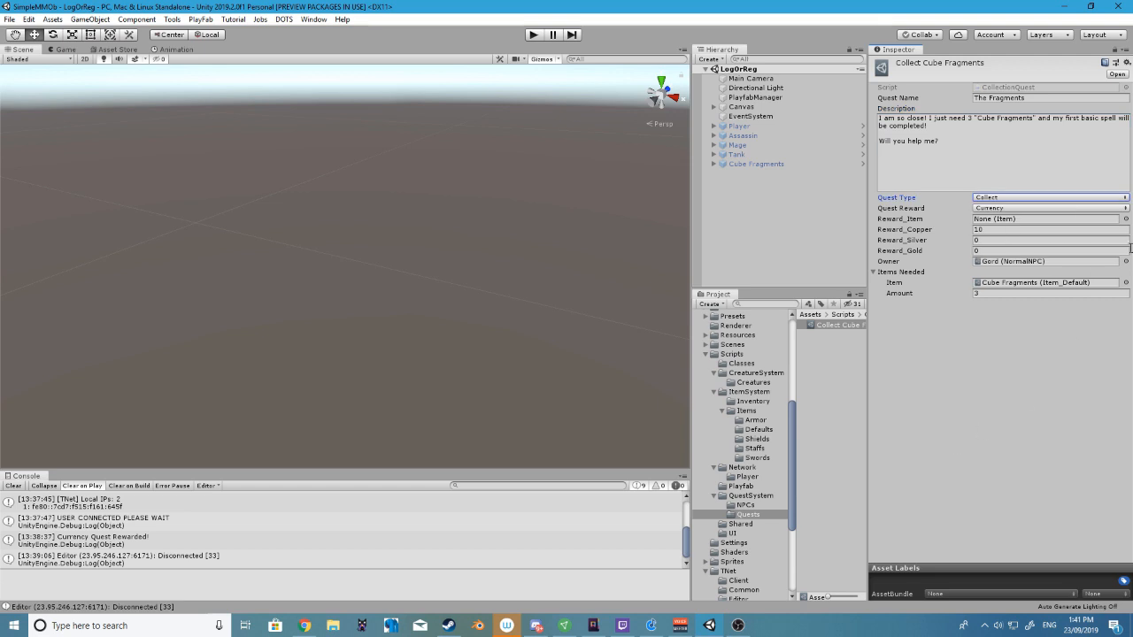
Examine the quest's copper reward and compare the reward kinds available for it
{"action": "left_click", "coordinate": [996, 231]}
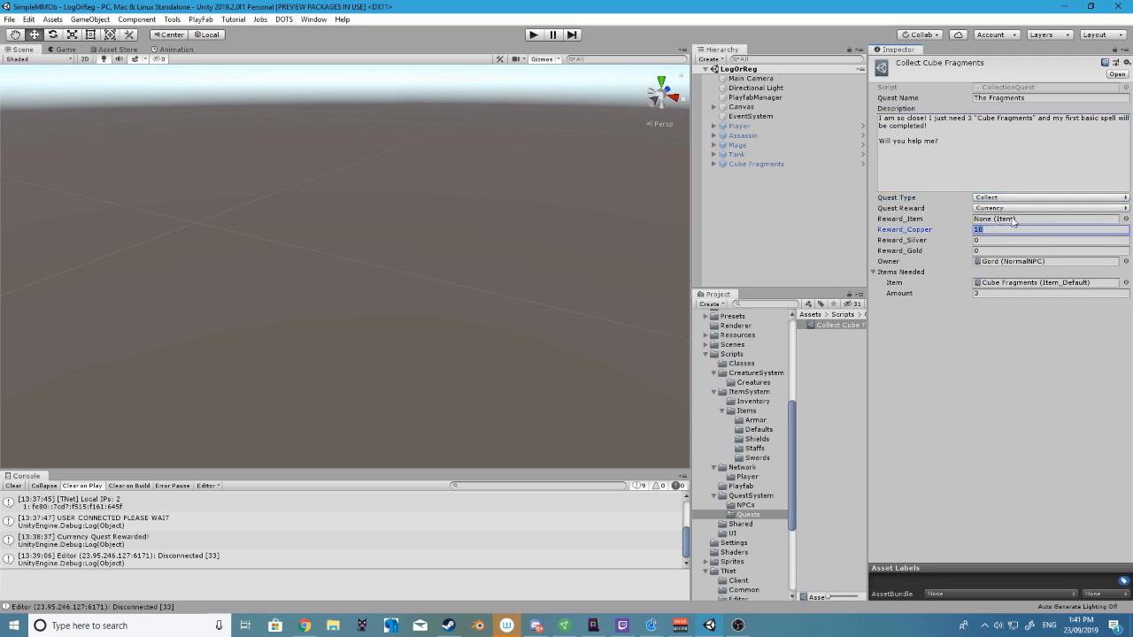
{"action": "left_click", "coordinate": [1002, 209]}
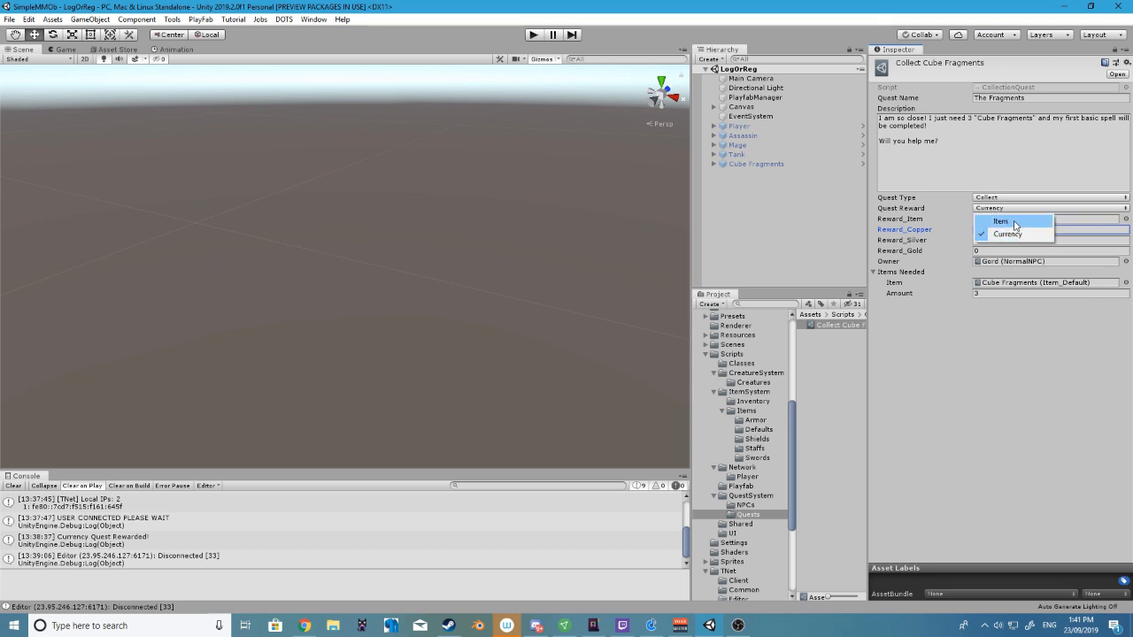
{"action": "left_click", "coordinate": [963, 443]}
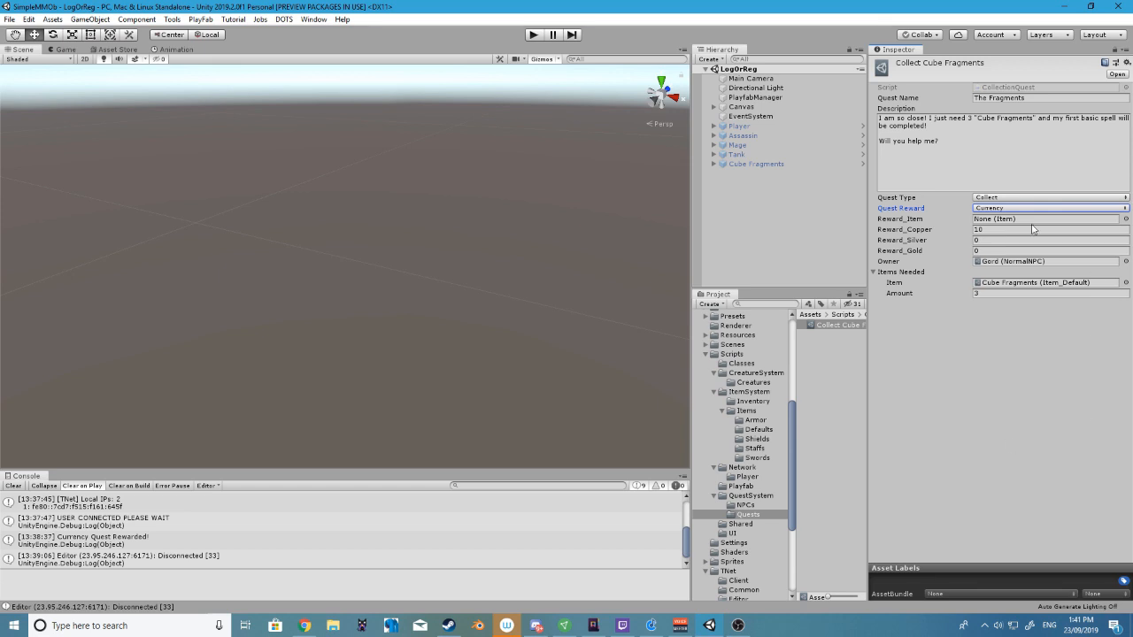
{"action": "left_click", "coordinate": [993, 209]}
{"action": "left_click", "coordinate": [1010, 398]}
{"action": "left_click", "coordinate": [1047, 211]}
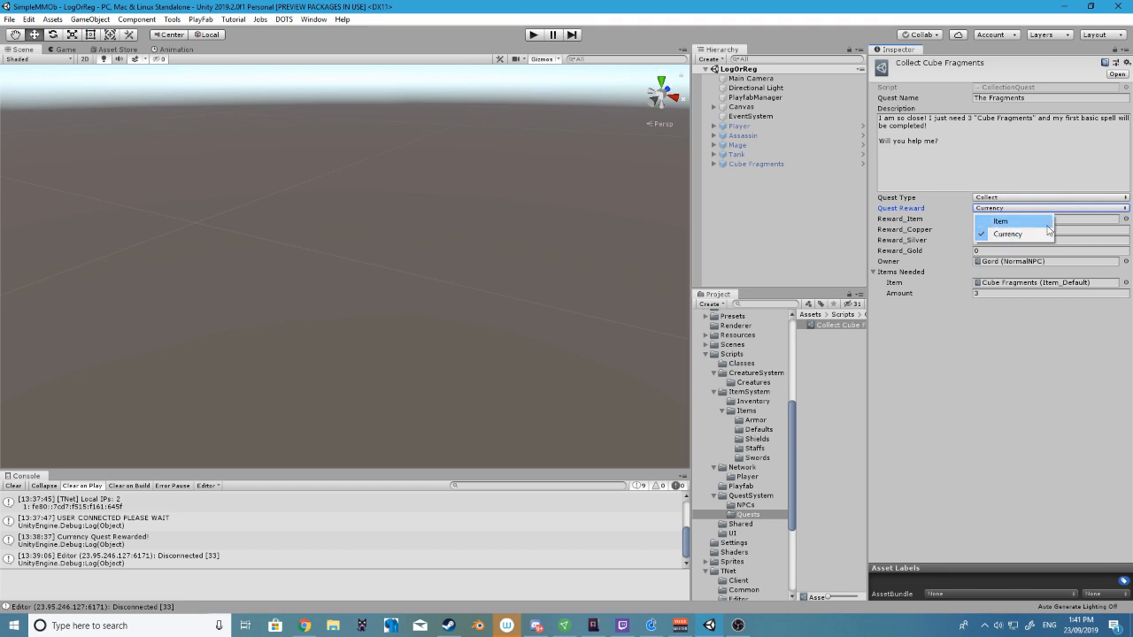
{"action": "left_click", "coordinate": [1051, 373]}
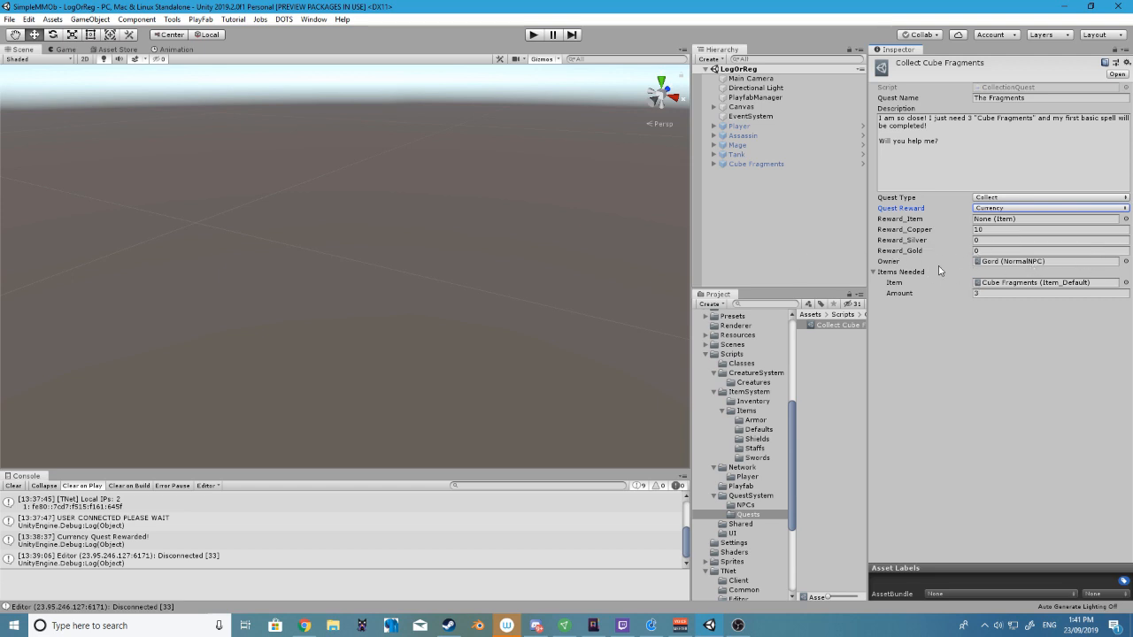
Locate the Cube Fragments item required by the quest in the item system's Defaults folder
{"action": "left_click", "coordinate": [924, 368]}
{"action": "left_click", "coordinate": [754, 430]}
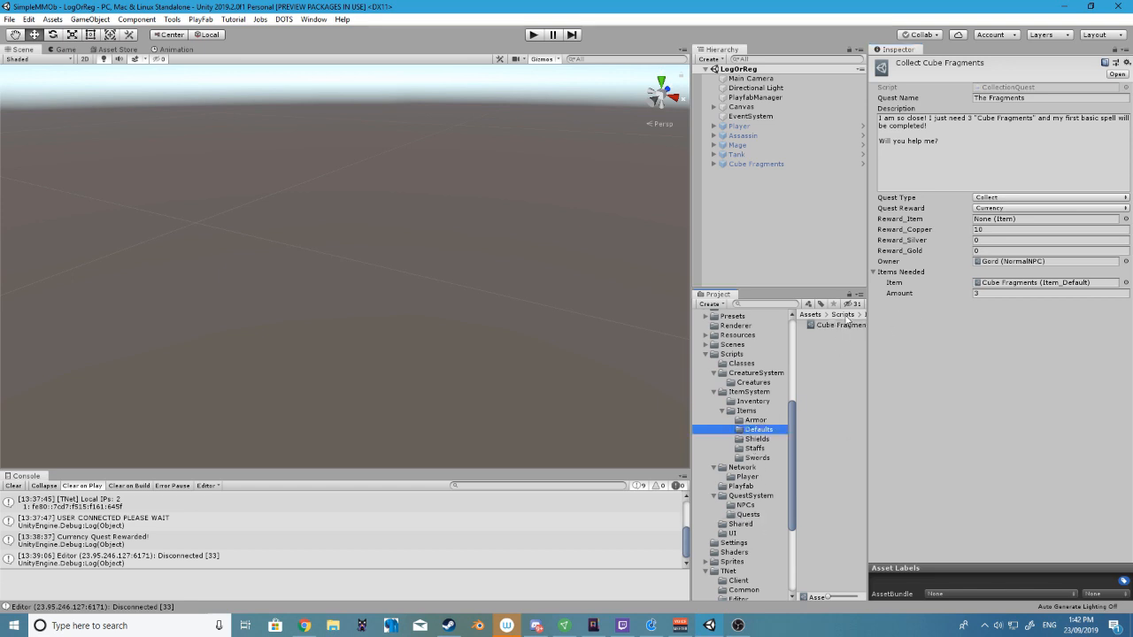
{"action": "left_click_drag", "start_coordinate": [829, 325], "coordinate": [824, 351]}
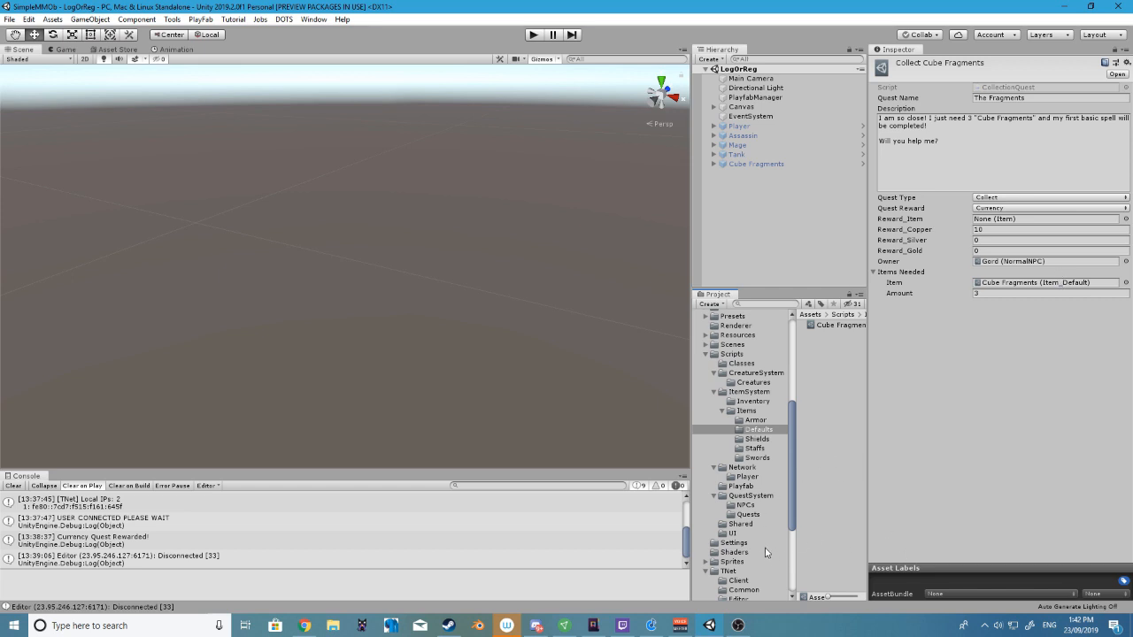
Create a basic NPC asset in the quest system's NPCs folder, keeping its default name
{"action": "left_click", "coordinate": [754, 496]}
{"action": "left_click", "coordinate": [750, 506]}
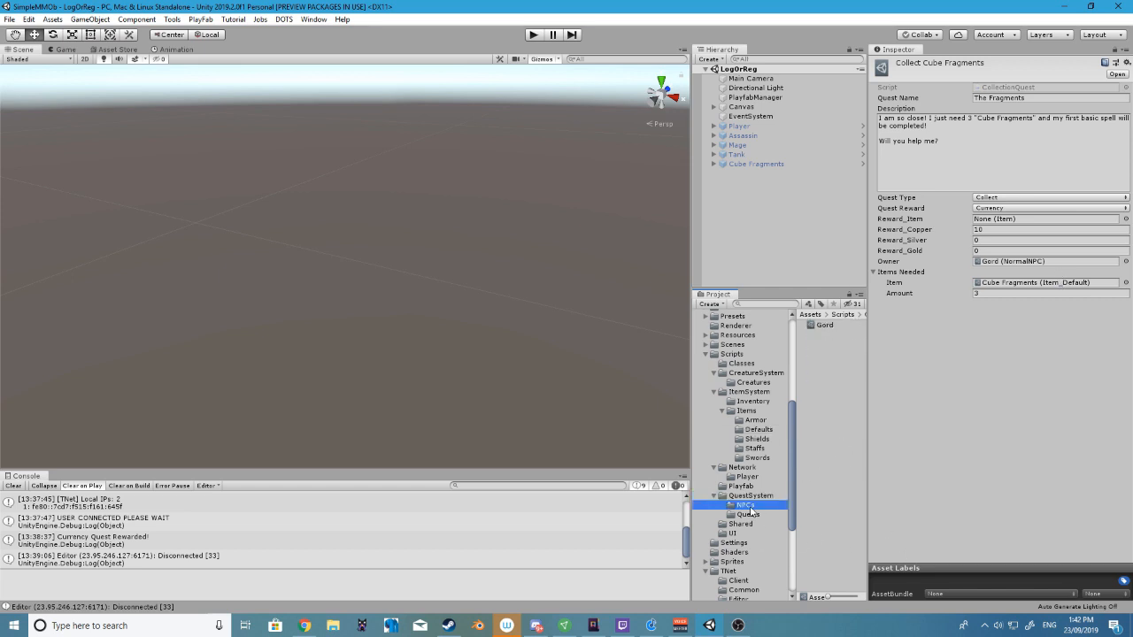
{"action": "right_click", "coordinate": [813, 372]}
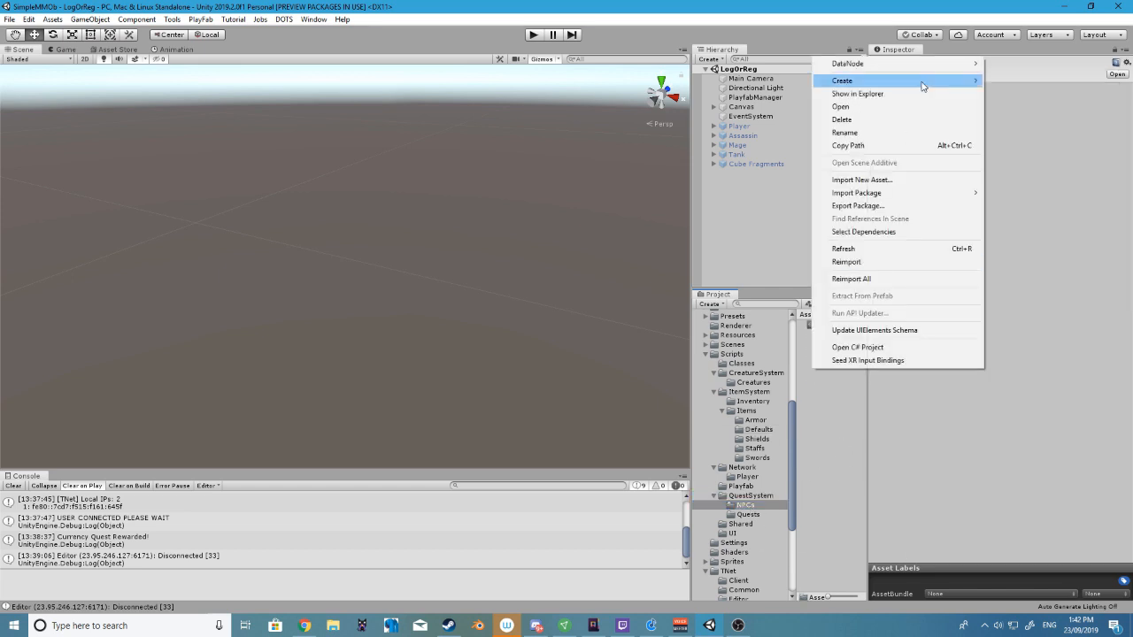
{"action": "mouse_move", "coordinate": [845, 80]}
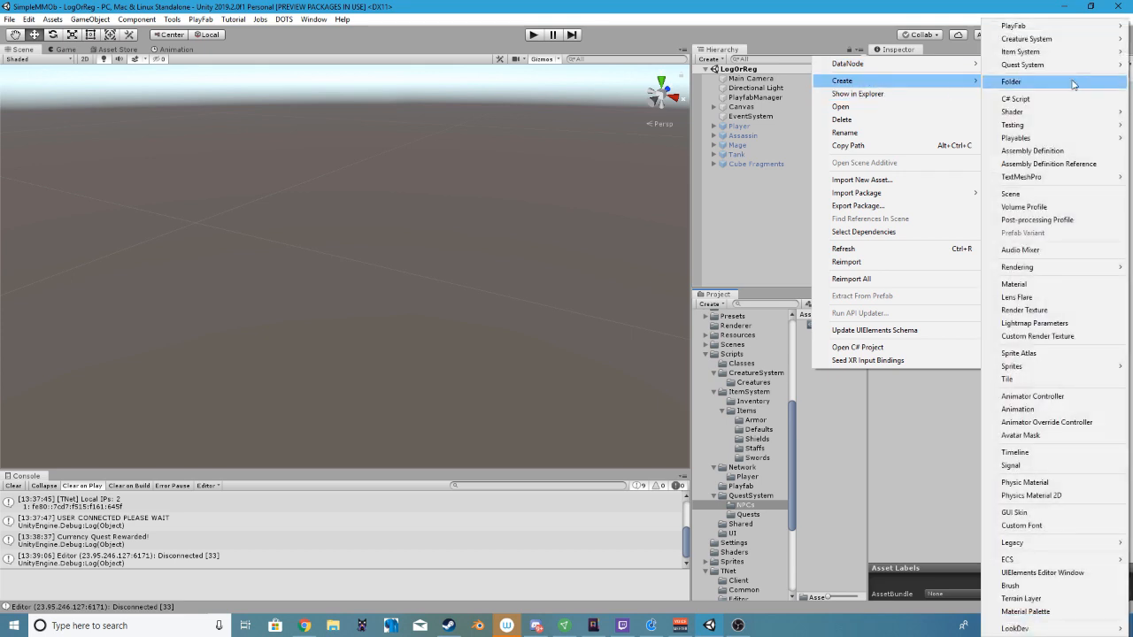
{"action": "mouse_move", "coordinate": [1057, 59]}
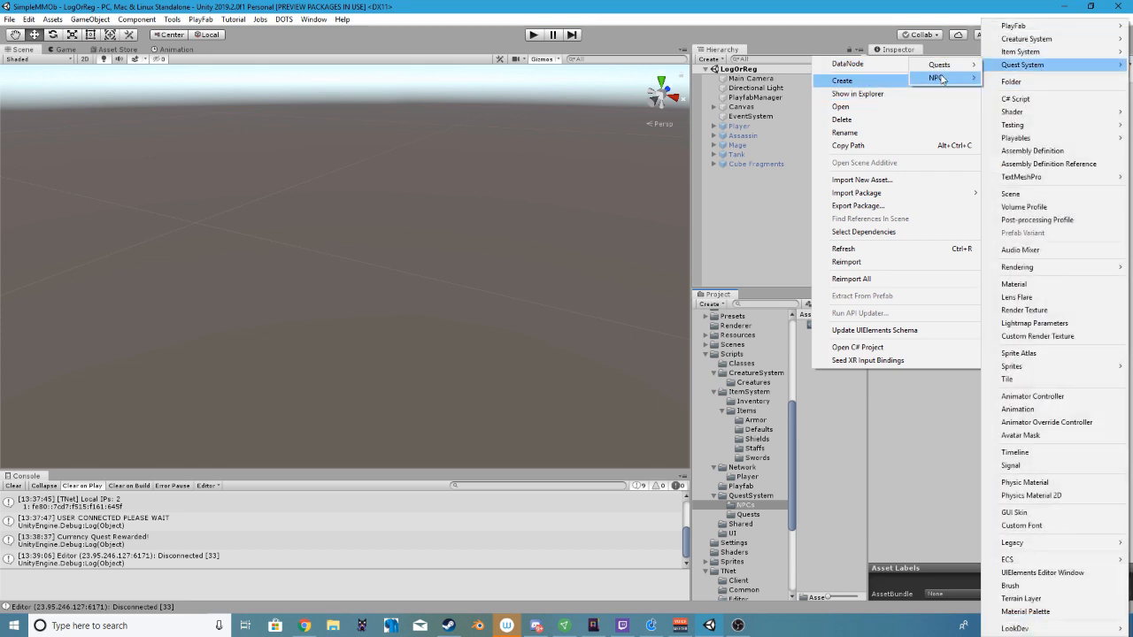
{"action": "mouse_move", "coordinate": [940, 79]}
{"action": "left_click", "coordinate": [1018, 80]}
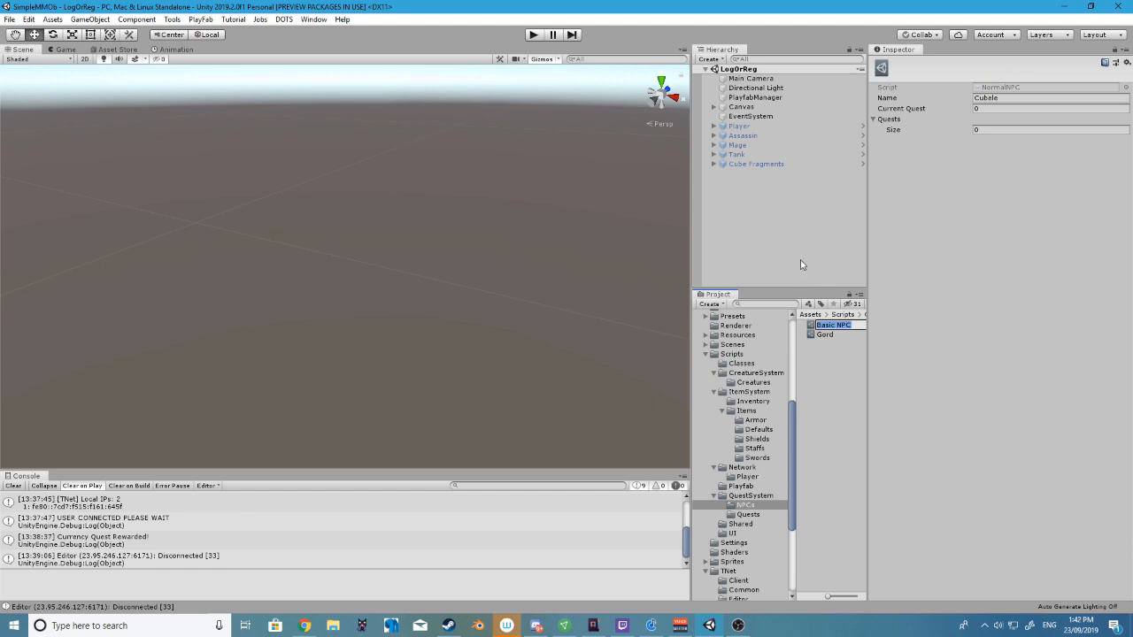
{"action": "key", "text": "Return"}
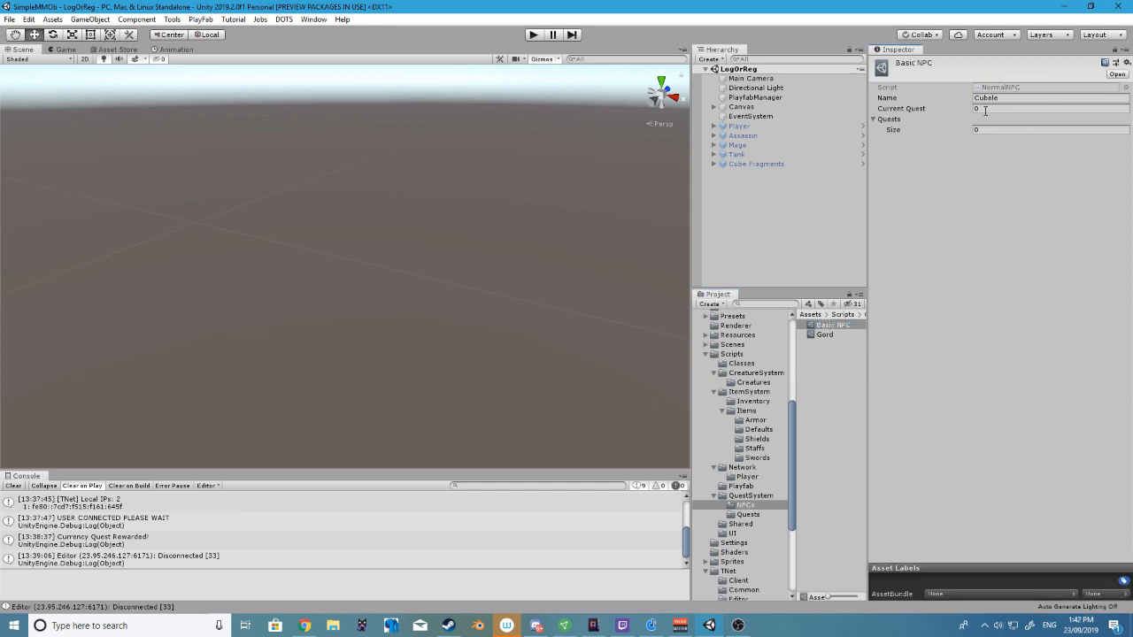
Add the Collect Cube Fragments quest three times to the new Basic NPC's quest list
{"action": "left_click", "coordinate": [1010, 111]}
{"action": "left_click", "coordinate": [1005, 186]}
{"action": "left_click", "coordinate": [747, 514]}
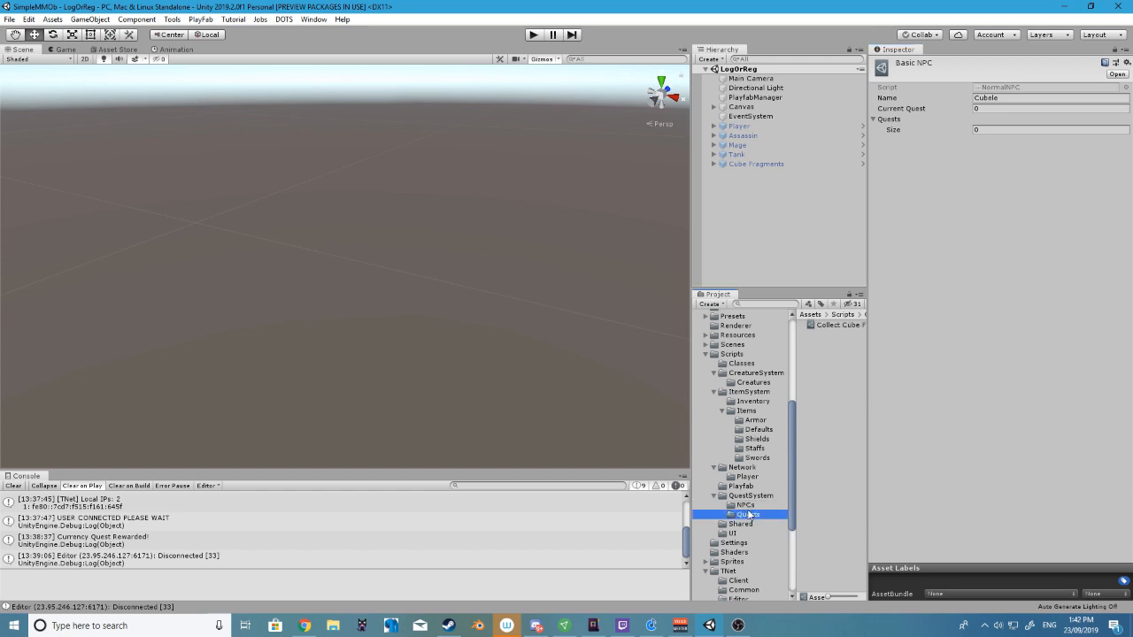
{"action": "left_click_drag", "start_coordinate": [830, 326], "coordinate": [890, 123]}
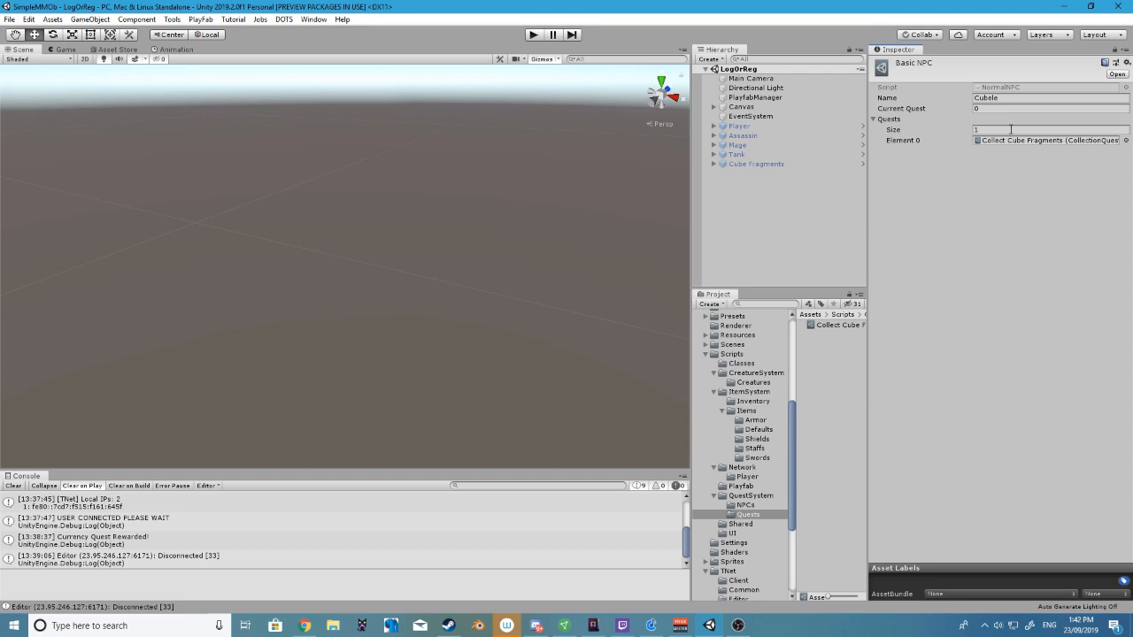
{"action": "left_click_drag", "start_coordinate": [835, 325], "coordinate": [892, 124]}
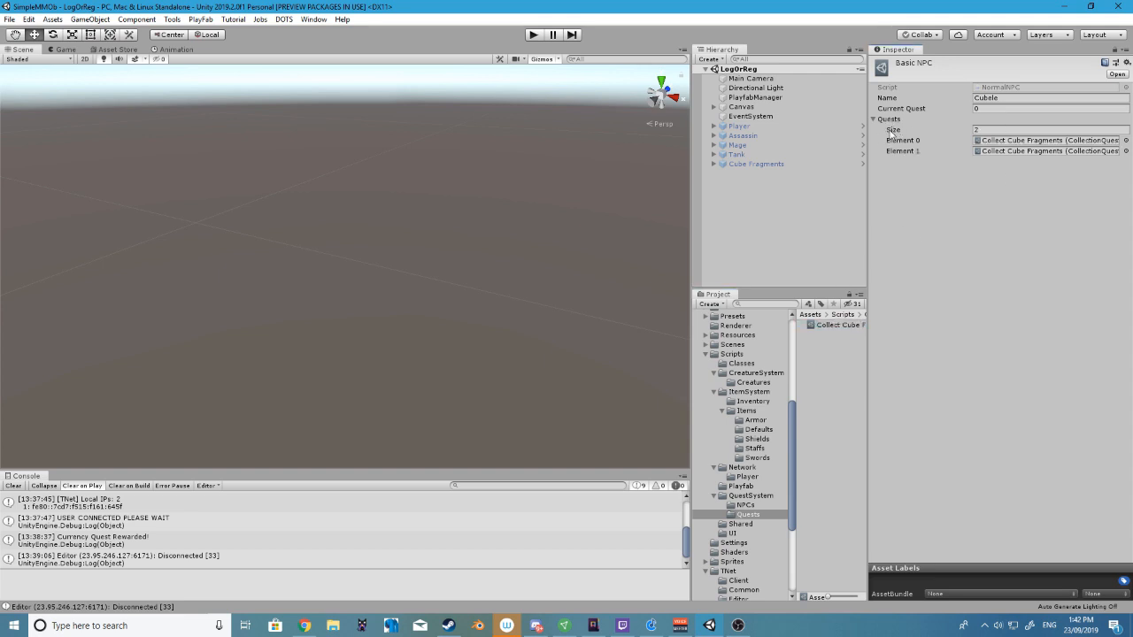
{"action": "left_click_drag", "start_coordinate": [841, 330], "coordinate": [906, 126]}
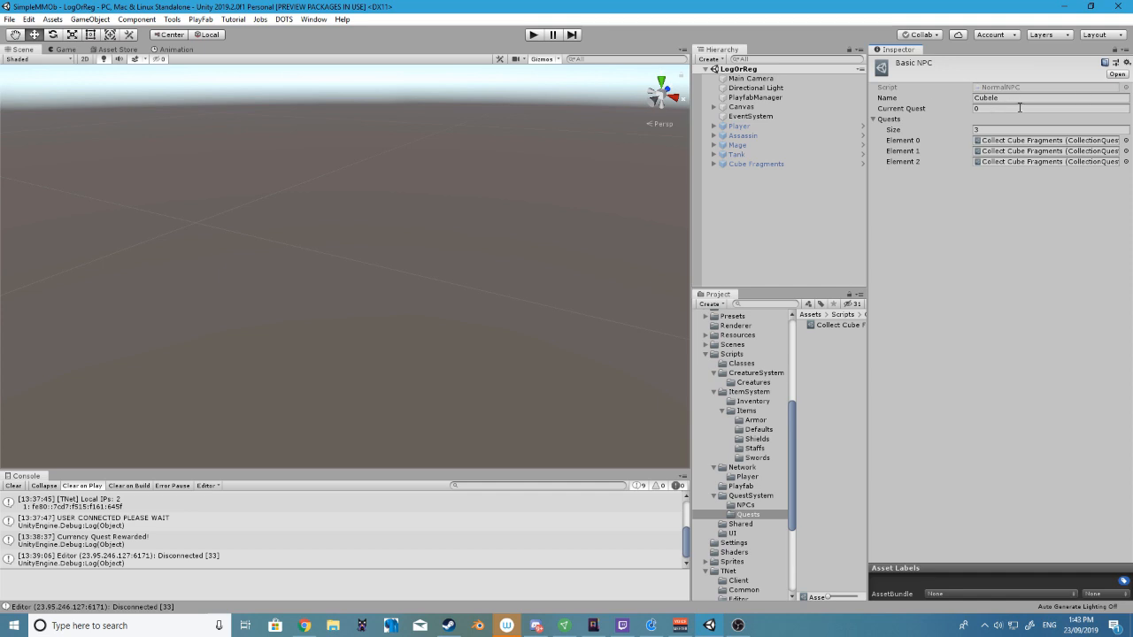
Examine the Basic NPC's current quest setting and the second and third entries of its quest list
{"action": "left_click", "coordinate": [998, 109]}
{"action": "left_click", "coordinate": [987, 152]}
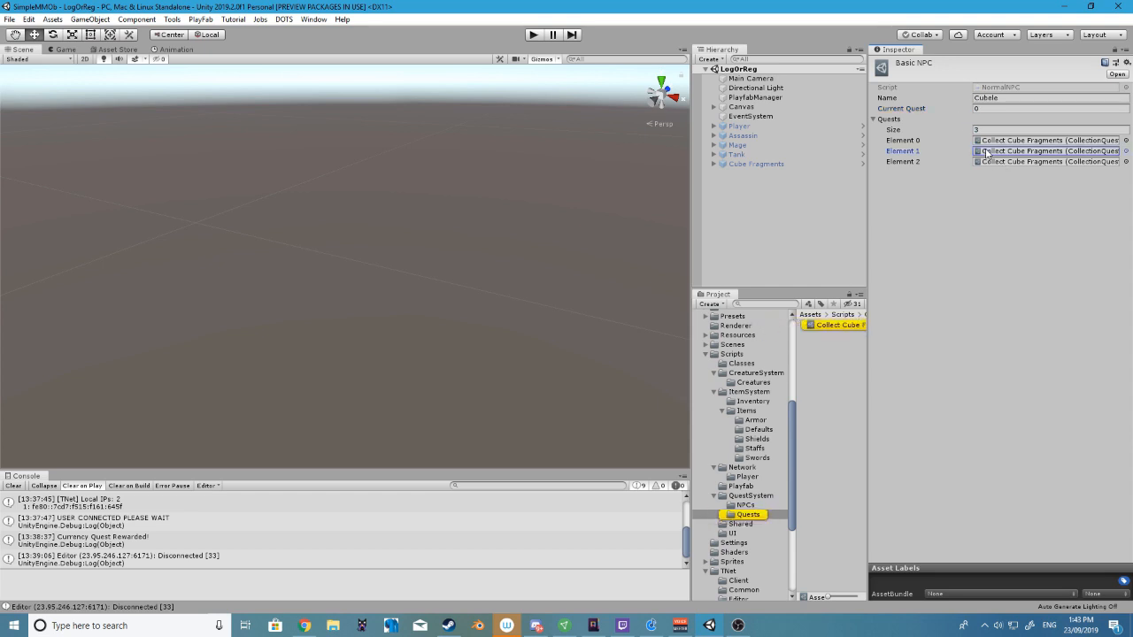
{"action": "left_click", "coordinate": [1011, 162]}
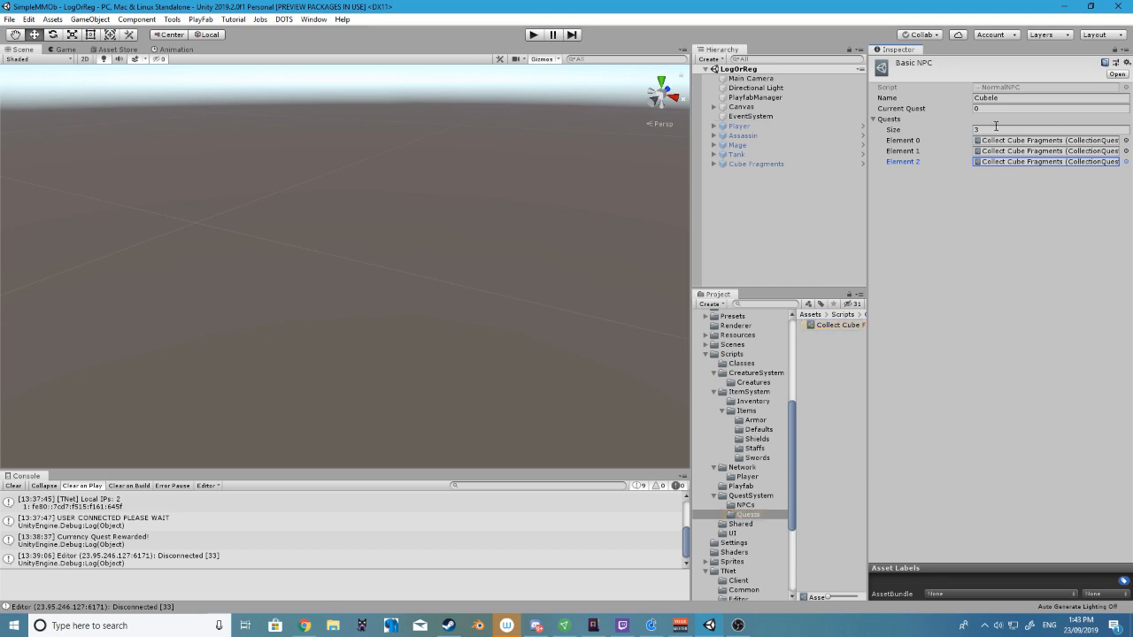
Delete the Basic NPC asset from the quest system's NPCs folder
{"action": "left_click", "coordinate": [757, 506]}
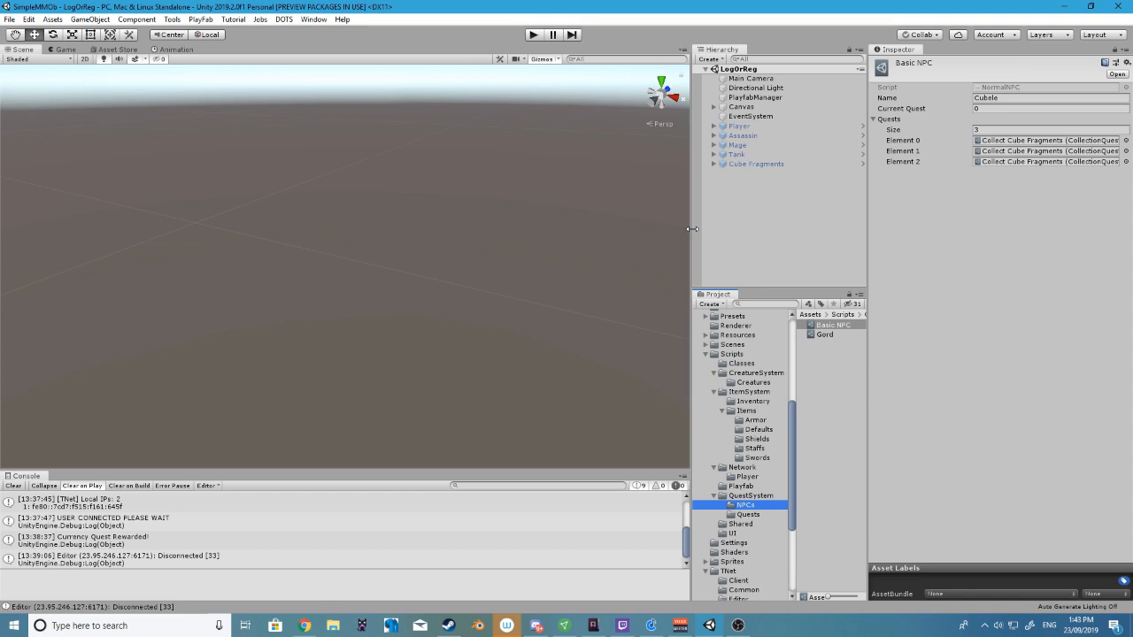
{"action": "left_click", "coordinate": [826, 335]}
{"action": "left_click", "coordinate": [839, 326]}
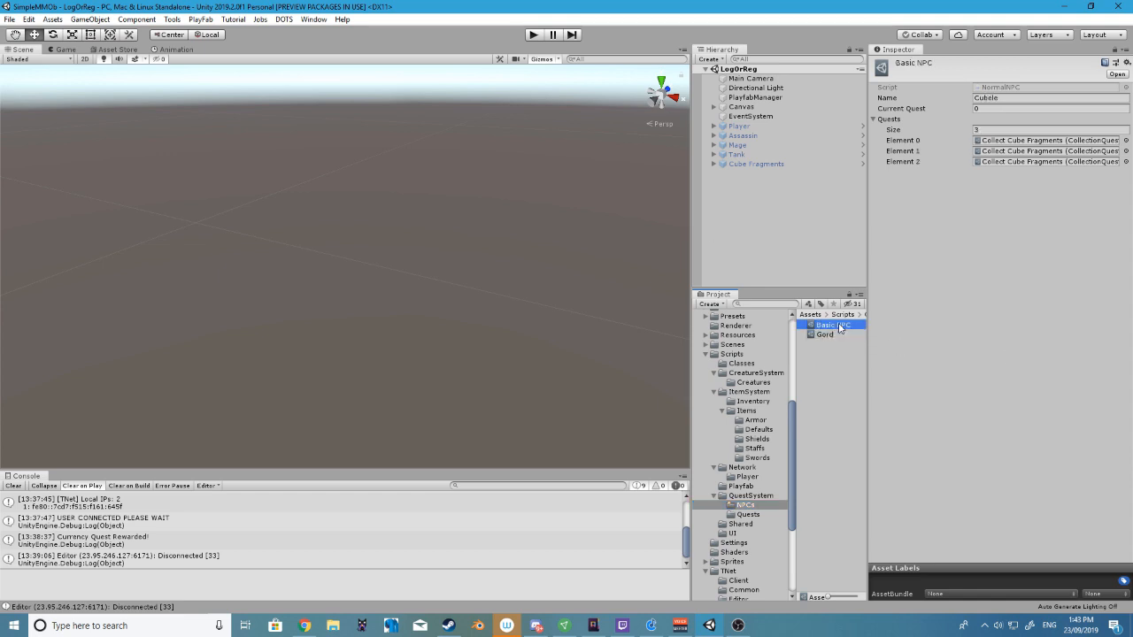
{"action": "key", "text": "Delete"}
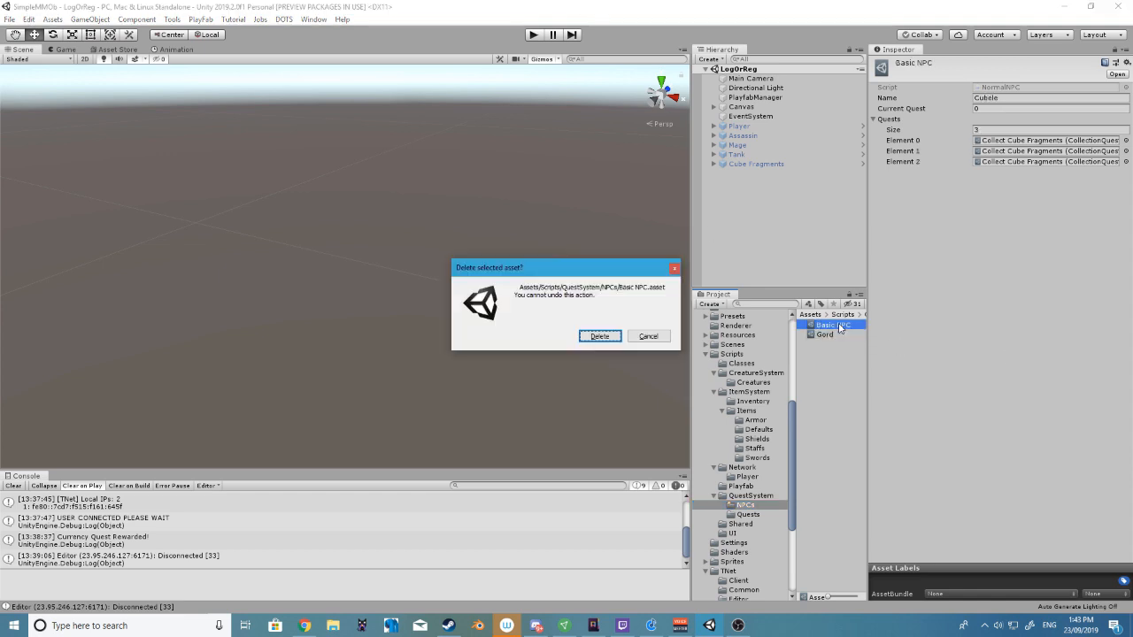
{"action": "left_click", "coordinate": [599, 337]}
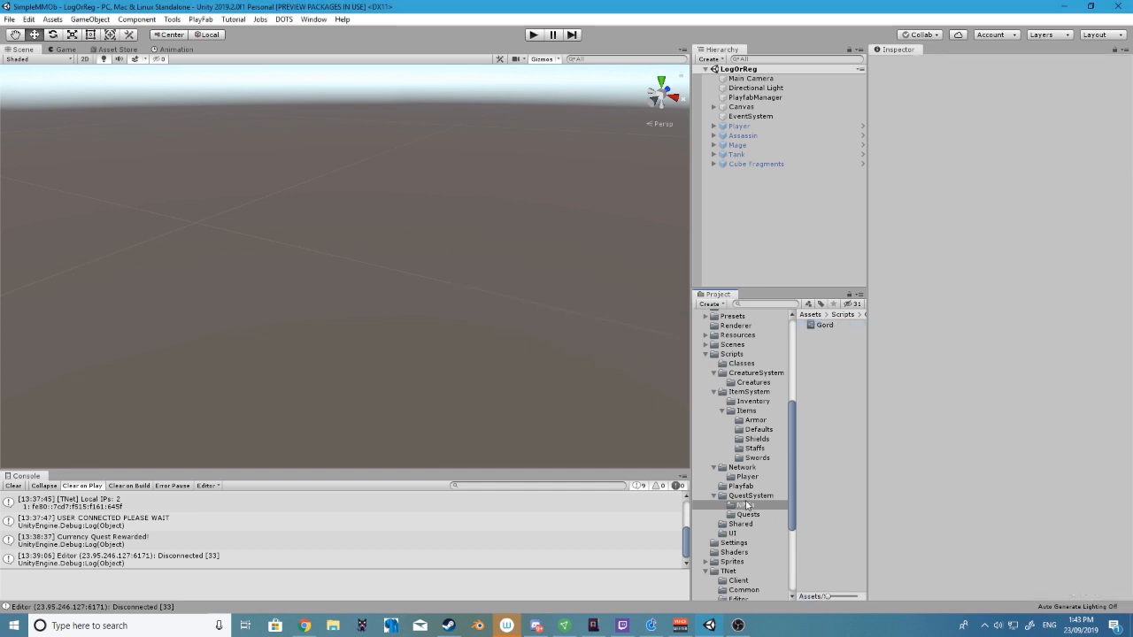
{"action": "scroll", "coordinate": [782, 465], "scroll_direction": "down", "scroll_amount": 2}
{"action": "scroll", "coordinate": [717, 421], "scroll_direction": "up", "scroll_amount": 3}
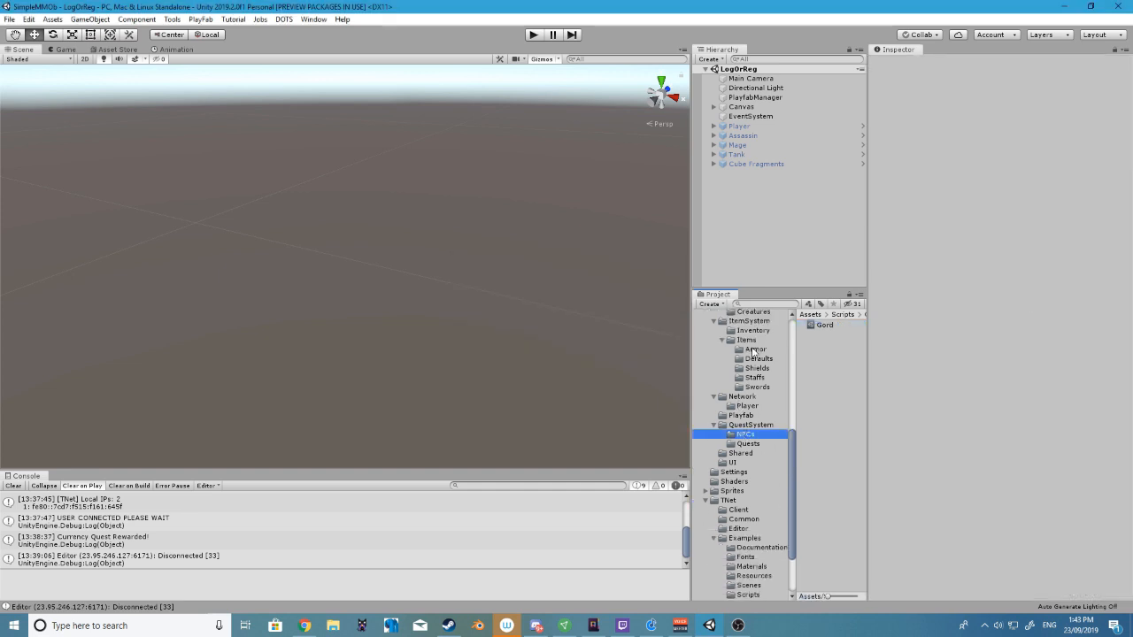
{"action": "right_click", "coordinate": [731, 391]}
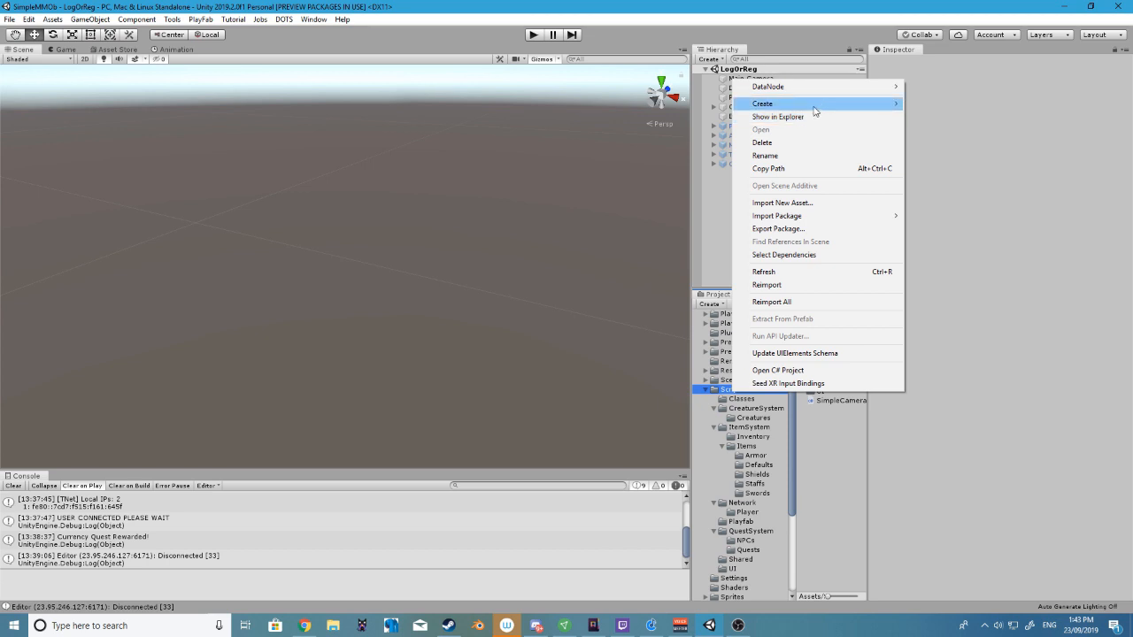
{"action": "mouse_move", "coordinate": [814, 110]}
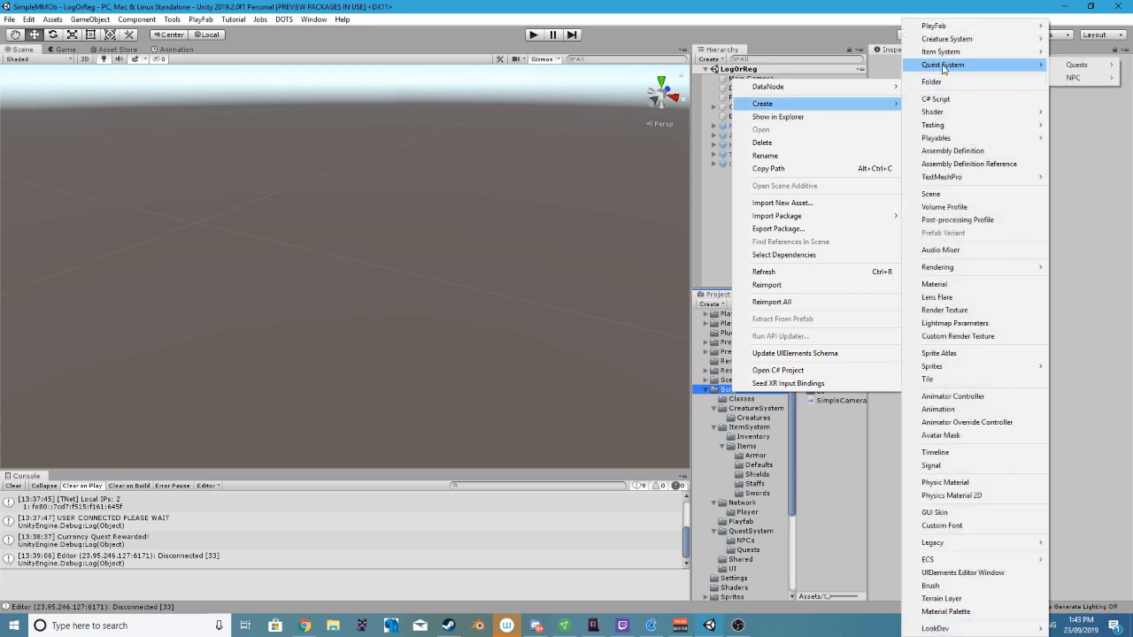
{"action": "left_click", "coordinate": [747, 446]}
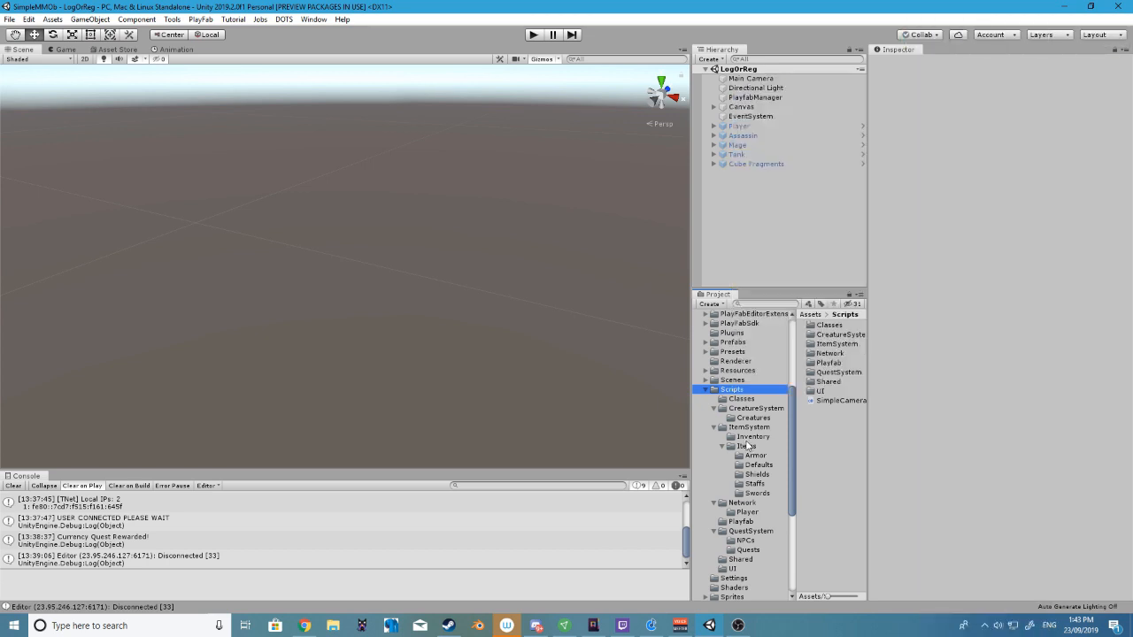
Create an aggressive creature asset in the creature system's Creatures folder
{"action": "left_click", "coordinate": [756, 408]}
{"action": "left_click", "coordinate": [759, 418]}
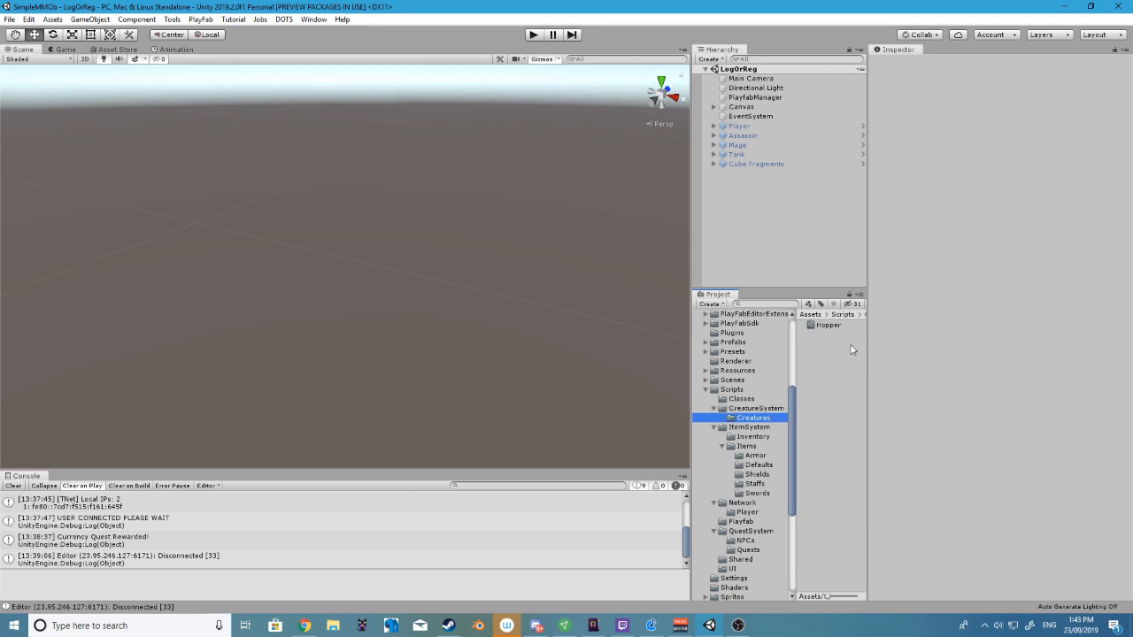
{"action": "right_click", "coordinate": [819, 360]}
{"action": "mouse_move", "coordinate": [846, 70]}
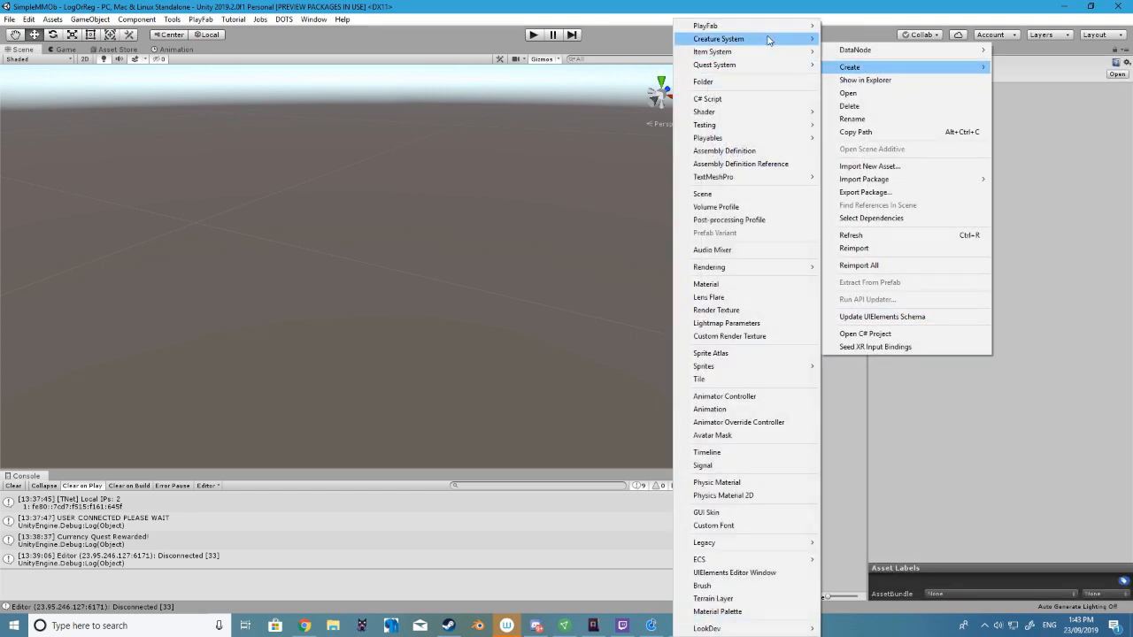
{"action": "mouse_move", "coordinate": [769, 40]}
{"action": "left_click", "coordinate": [851, 40]}
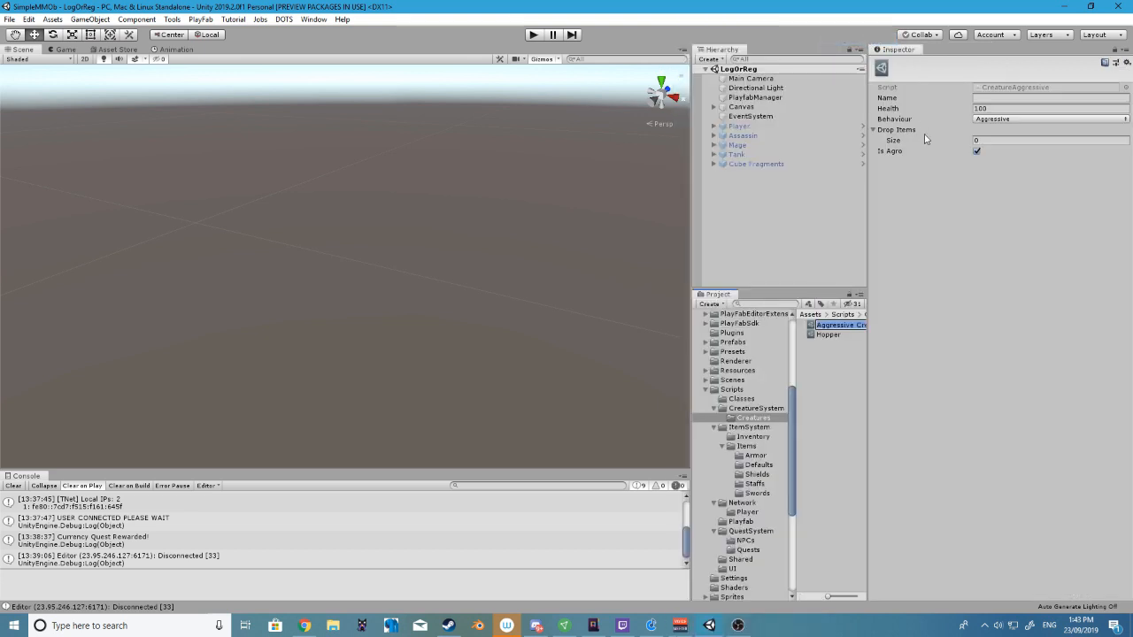
Keep the new creature asset's default file name and compare the behaviour options available for it
{"action": "left_click", "coordinate": [984, 98]}
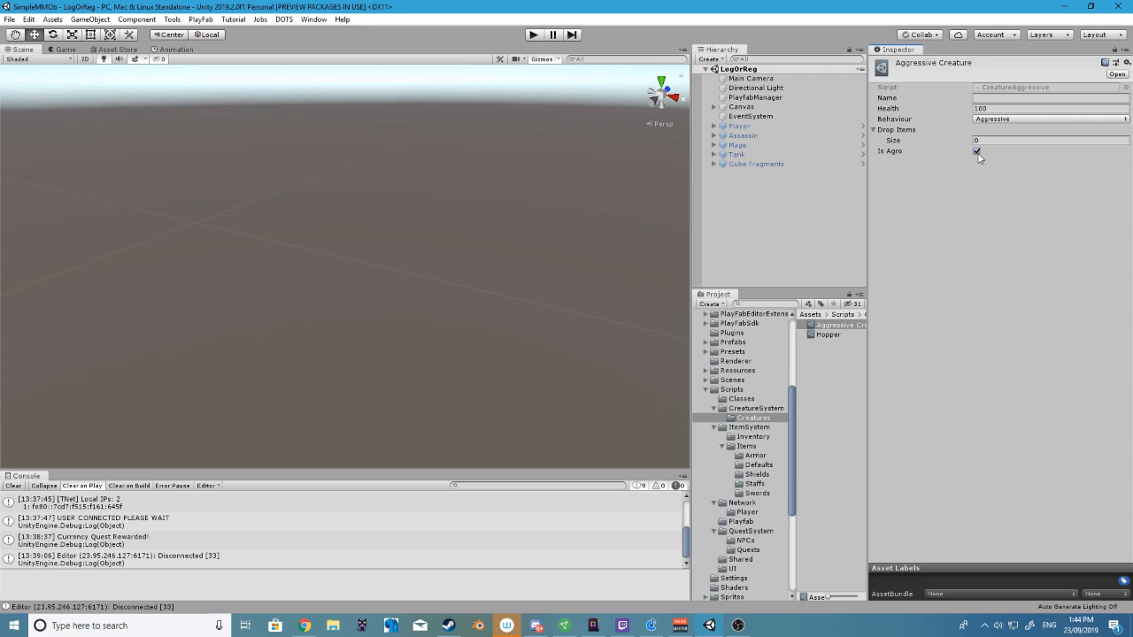
{"action": "left_click", "coordinate": [1014, 121]}
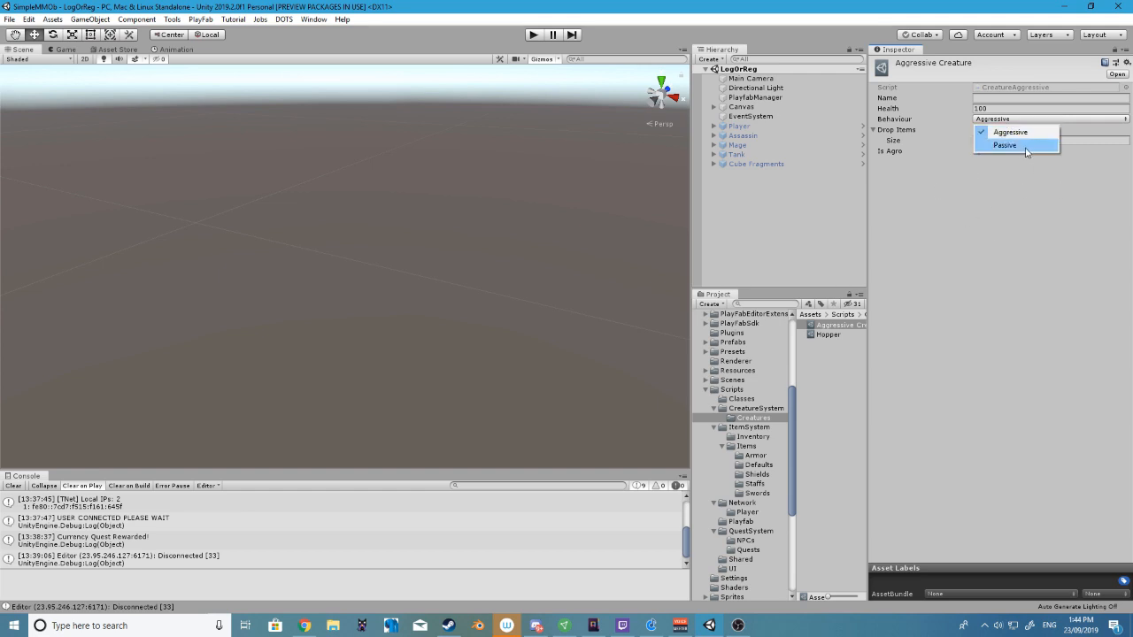
{"action": "left_click", "coordinate": [991, 242]}
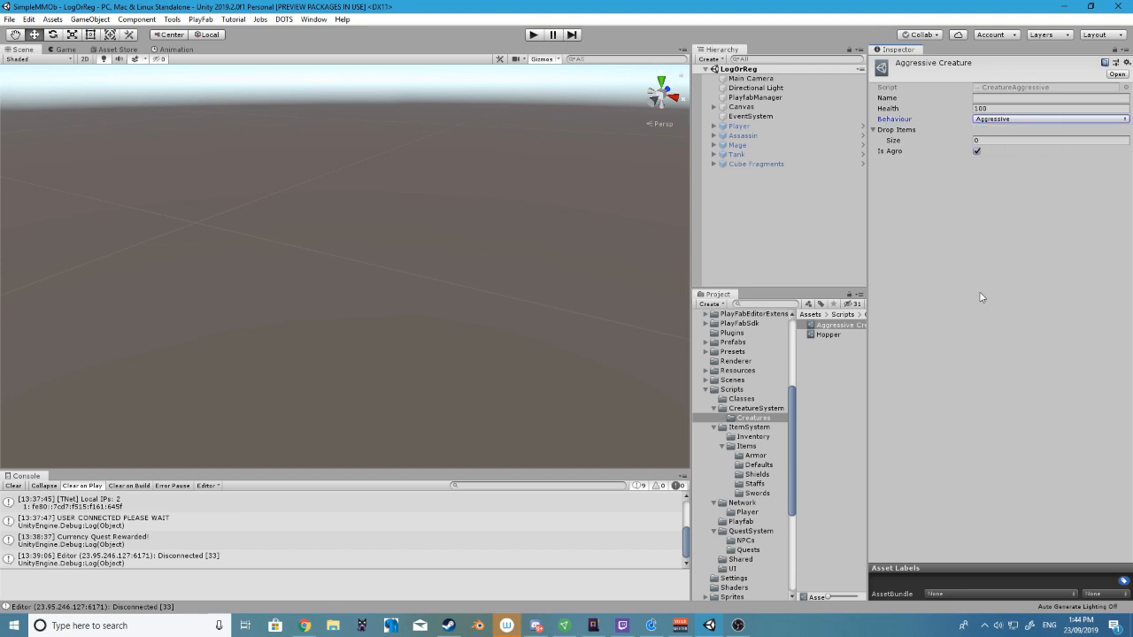
Delete the Aggressive Creature asset from the Creatures folder
{"action": "left_click", "coordinate": [821, 326]}
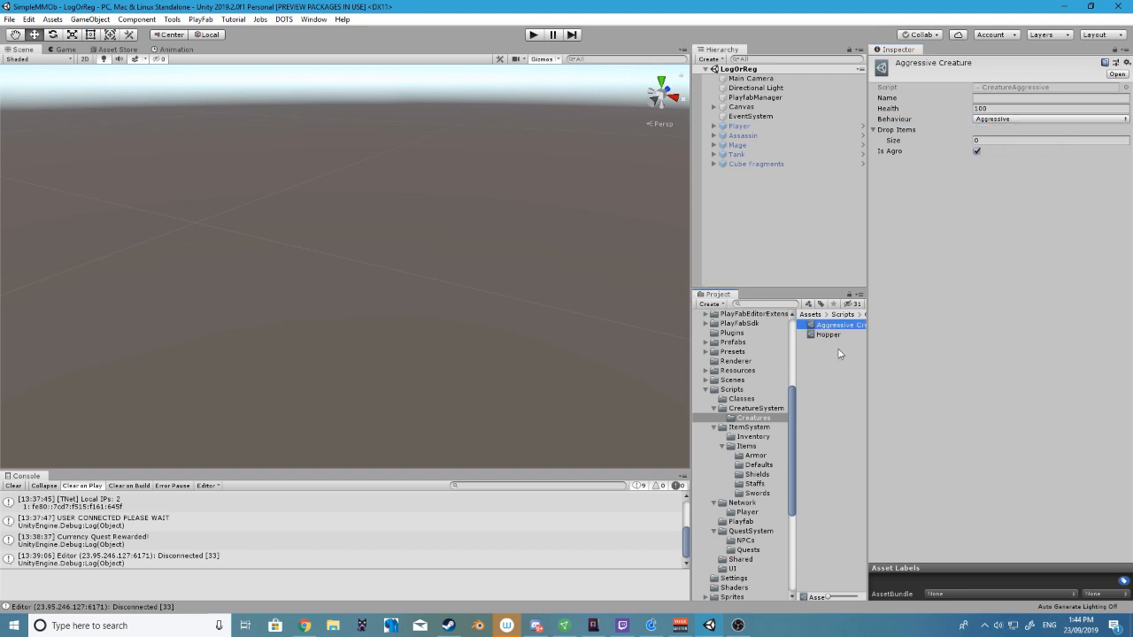
{"action": "key", "text": "Delete"}
{"action": "left_click", "coordinate": [822, 383]}
{"action": "key", "text": "Delete"}
{"action": "left_click", "coordinate": [598, 335]}
{"action": "scroll", "coordinate": [783, 390], "scroll_direction": "down", "scroll_amount": 3}
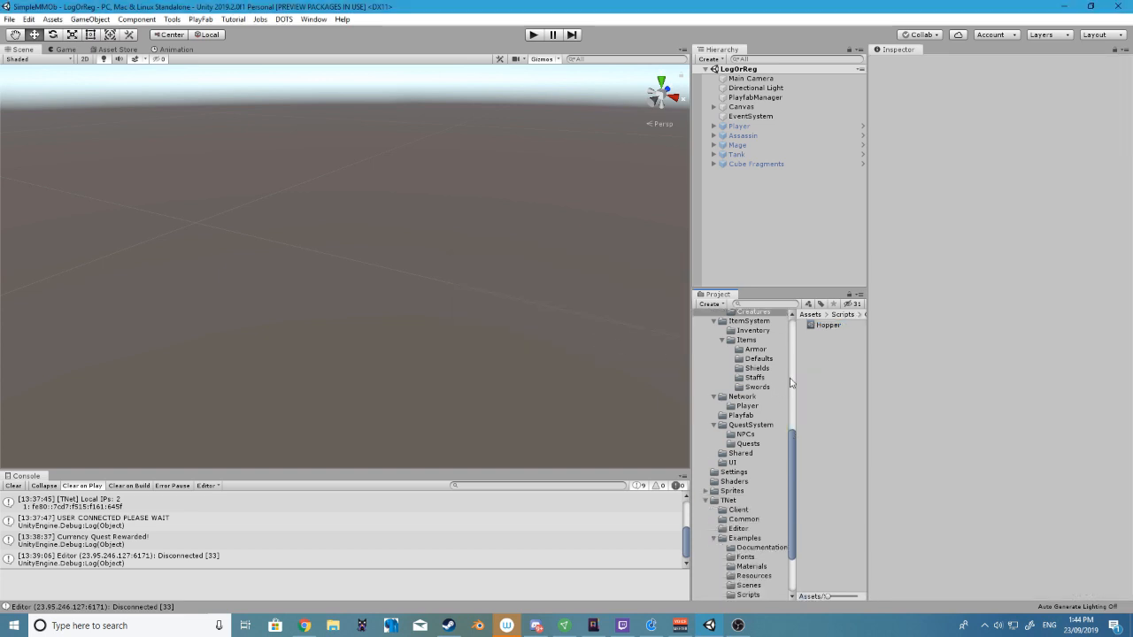
{"action": "scroll", "coordinate": [761, 398], "scroll_direction": "up", "scroll_amount": 6}
{"action": "scroll", "coordinate": [742, 408], "scroll_direction": "down", "scroll_amount": 2}
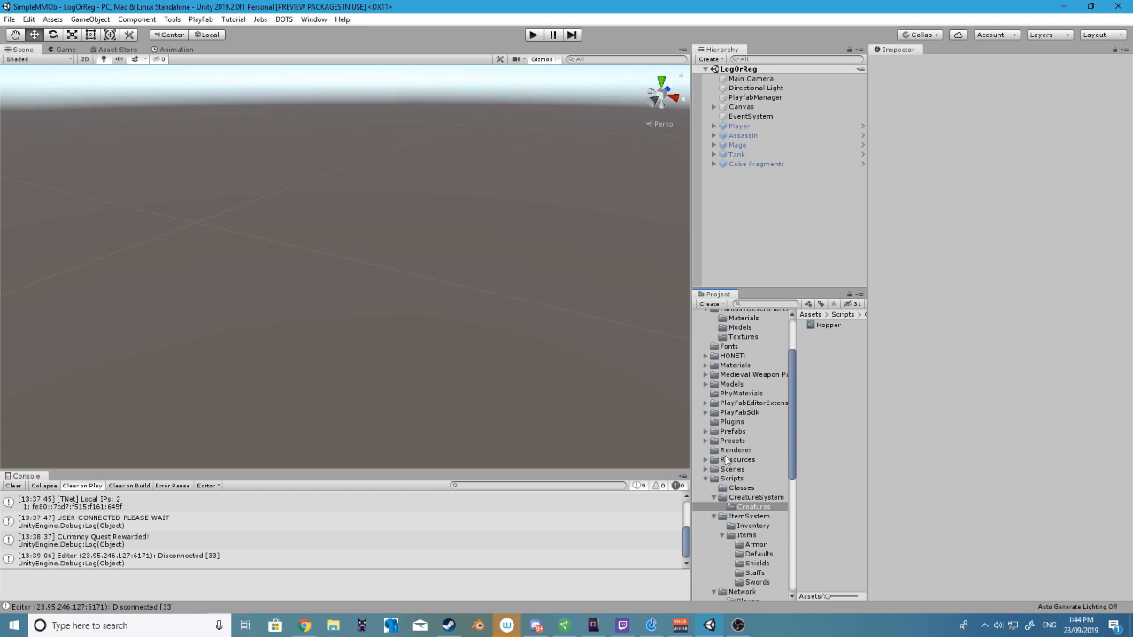
{"action": "scroll", "coordinate": [726, 460], "scroll_direction": "down", "scroll_amount": 4}
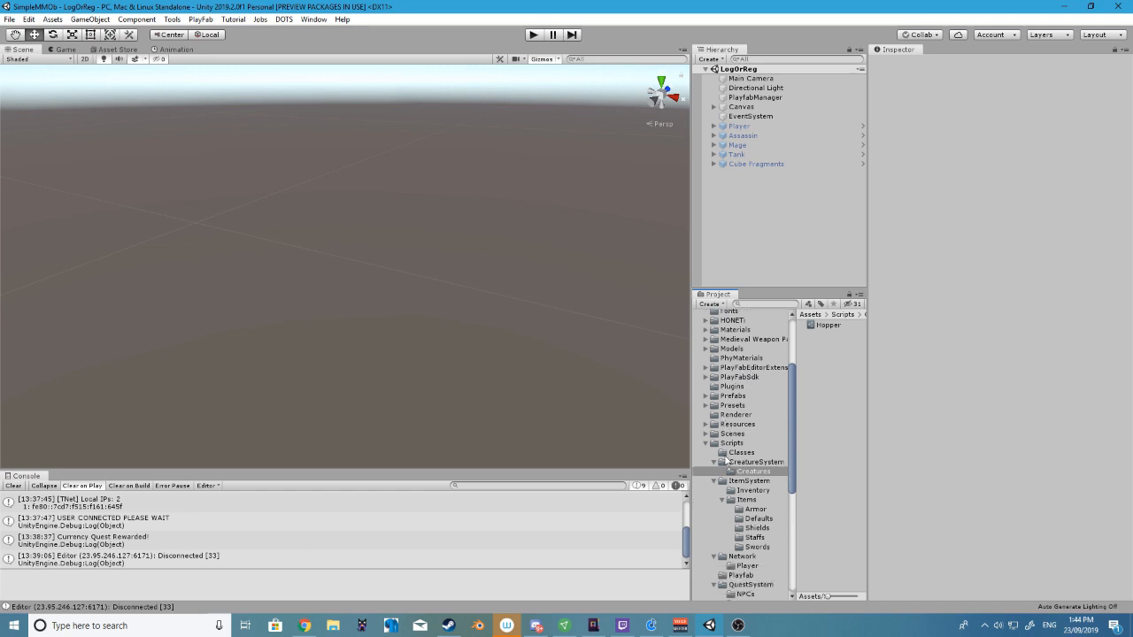
{"action": "scroll", "coordinate": [770, 426], "scroll_direction": "down", "scroll_amount": 4}
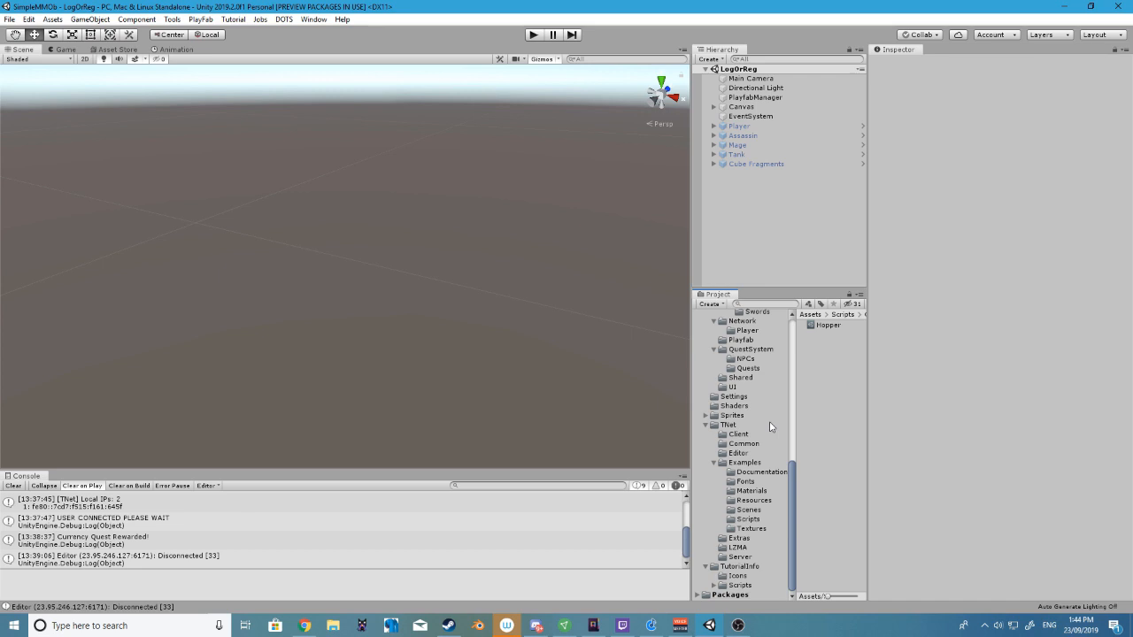
{"action": "scroll", "coordinate": [770, 427], "scroll_direction": "up", "scroll_amount": 3}
{"action": "scroll", "coordinate": [770, 426], "scroll_direction": "up", "scroll_amount": 1}
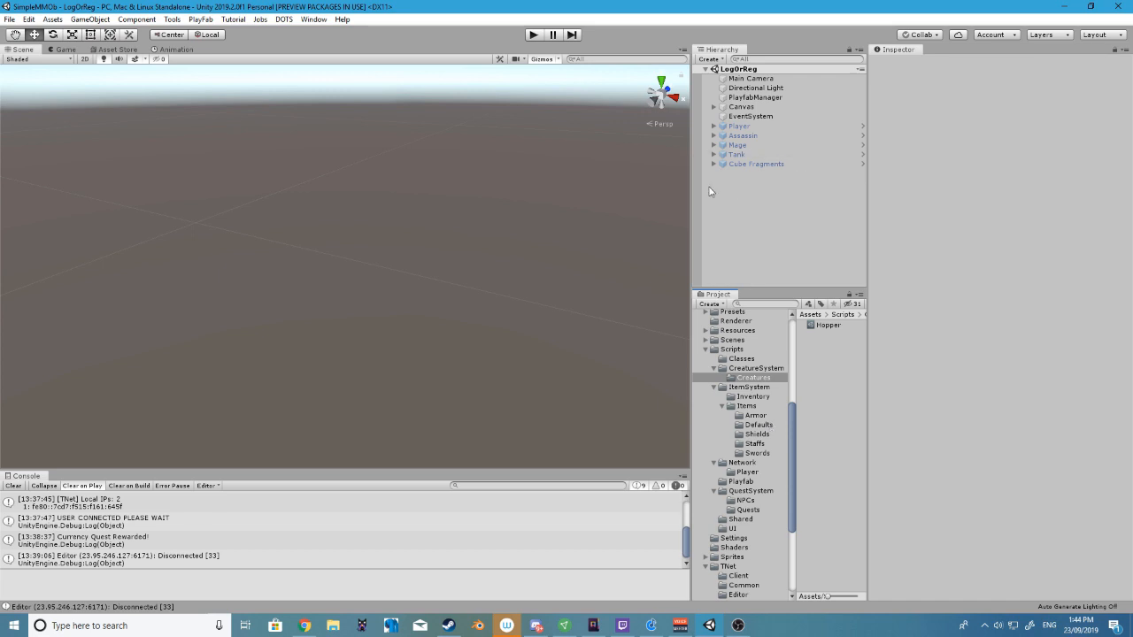
Widen the hierarchy and project area and display the Hopper creature's properties
{"action": "left_click_drag", "start_coordinate": [692, 192], "coordinate": [833, 221]}
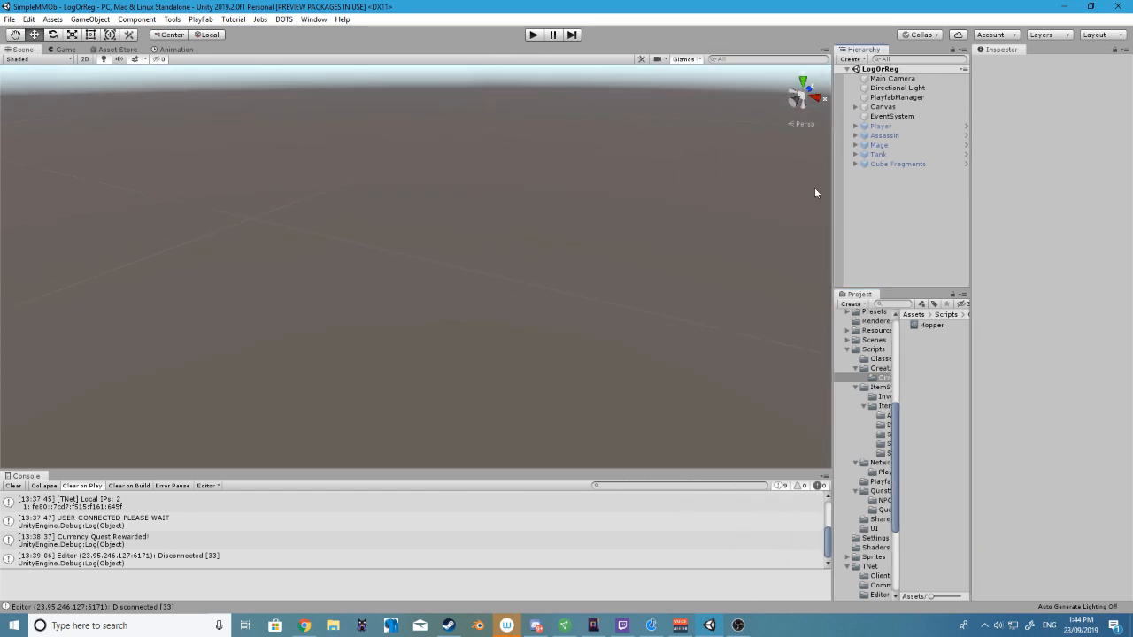
{"action": "left_click_drag", "start_coordinate": [829, 186], "coordinate": [672, 209]}
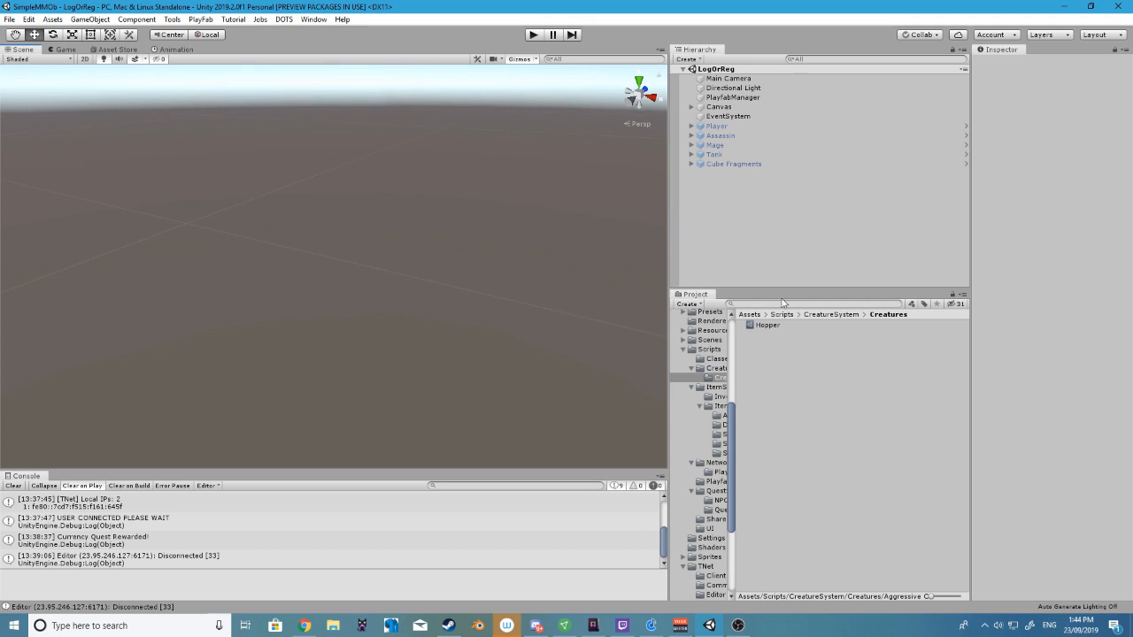
{"action": "left_click", "coordinate": [761, 325]}
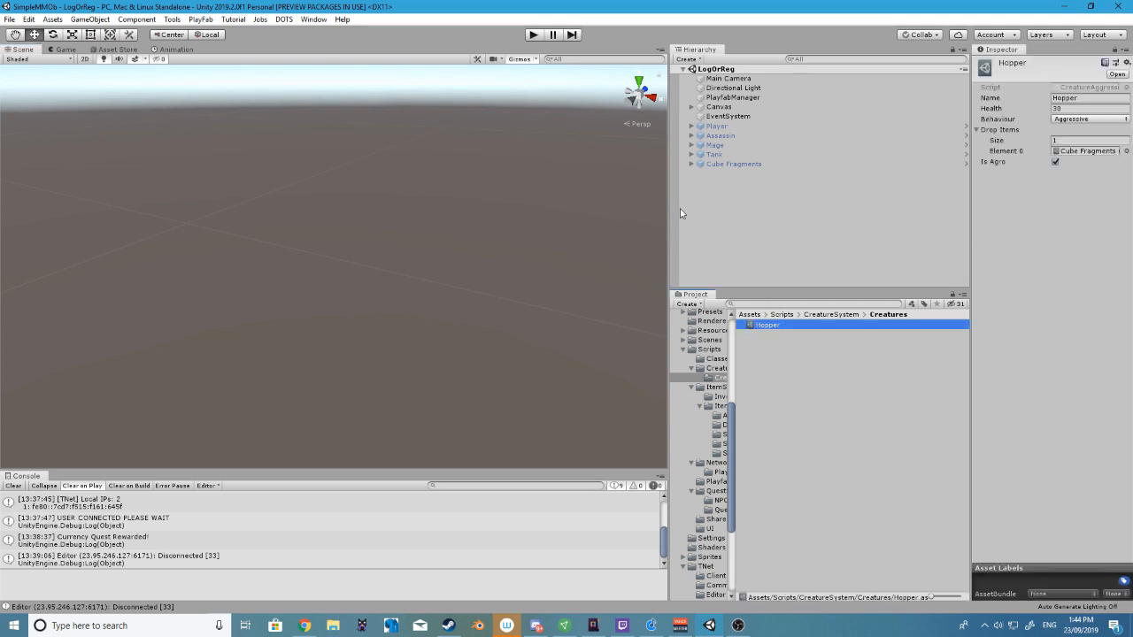
Enlarge the scene view by narrowing the hierarchy and project area beside it
{"action": "left_click_drag", "start_coordinate": [666, 202], "coordinate": [822, 251]}
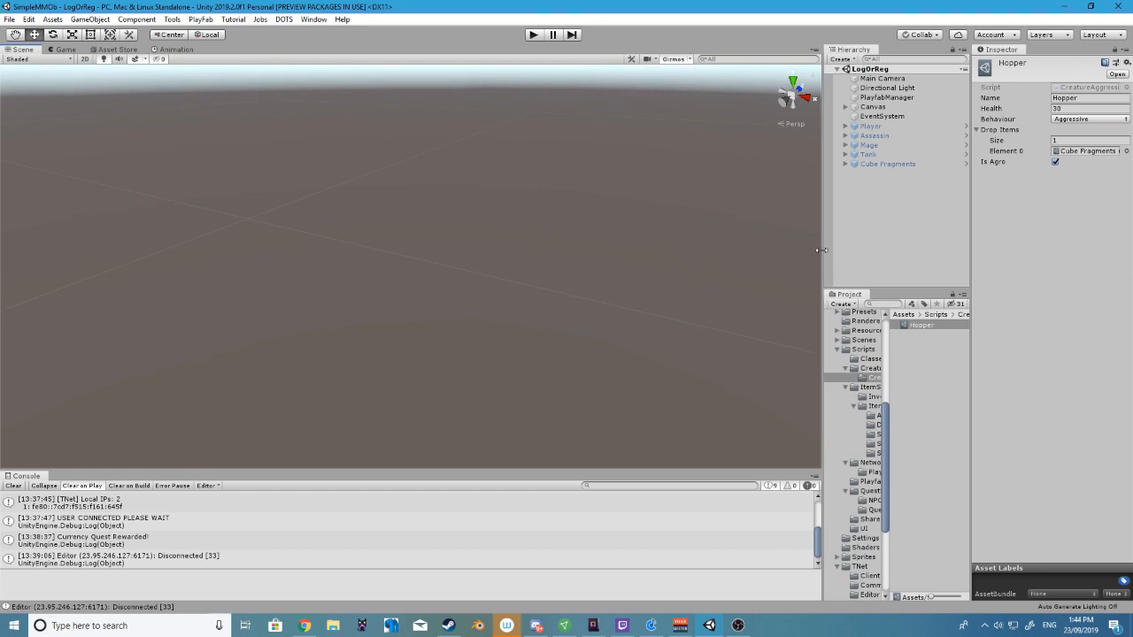
{"action": "left_click_drag", "start_coordinate": [823, 215], "coordinate": [798, 229]}
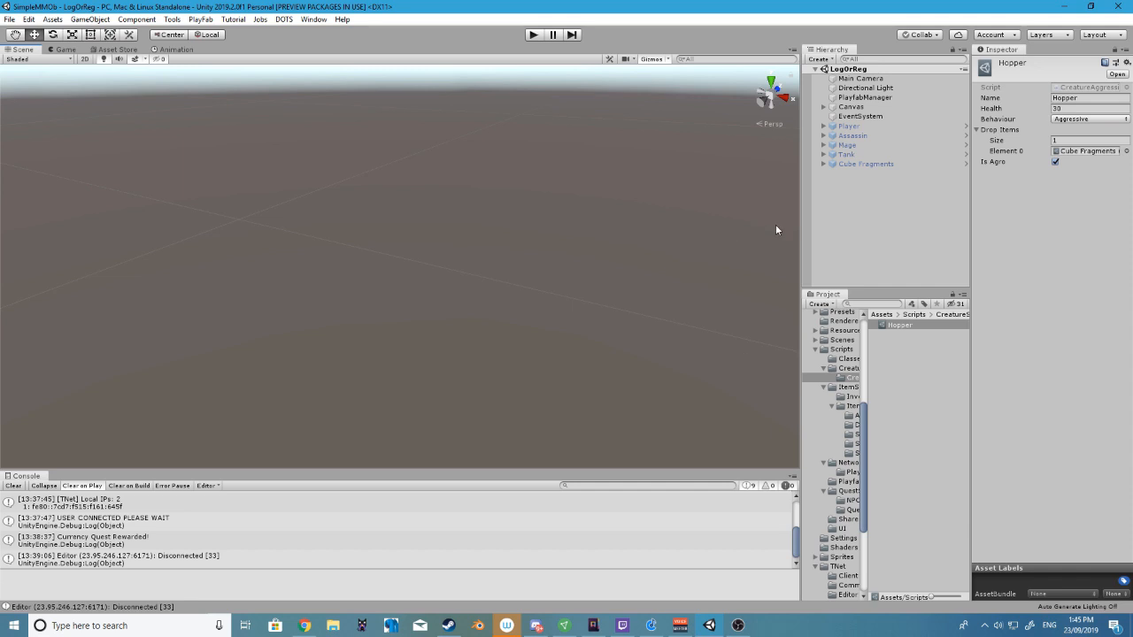
{"action": "left_click_drag", "start_coordinate": [799, 225], "coordinate": [832, 226]}
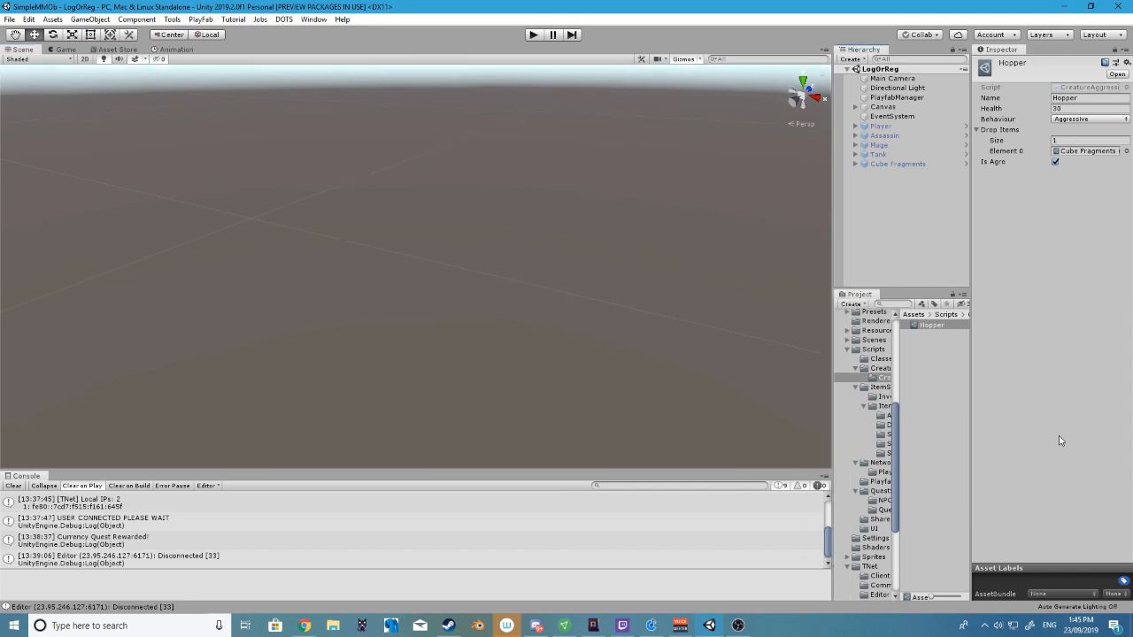